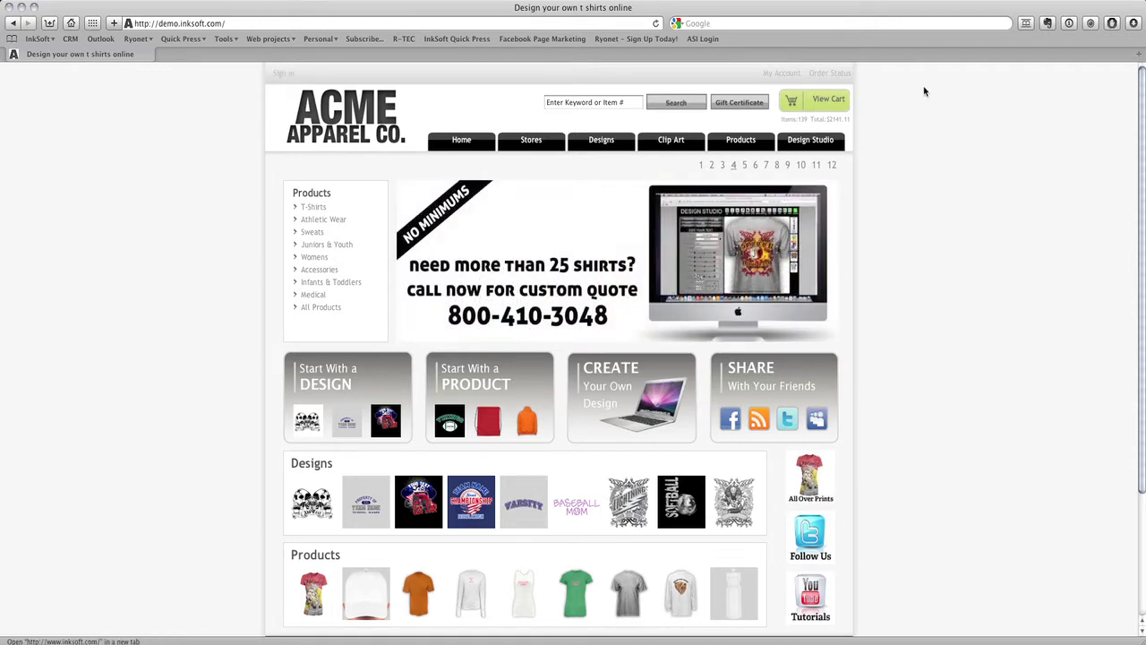
Look over the new-account registration form, then sign in to the ACME Apparel store with the saved credentials.
click(793, 75)
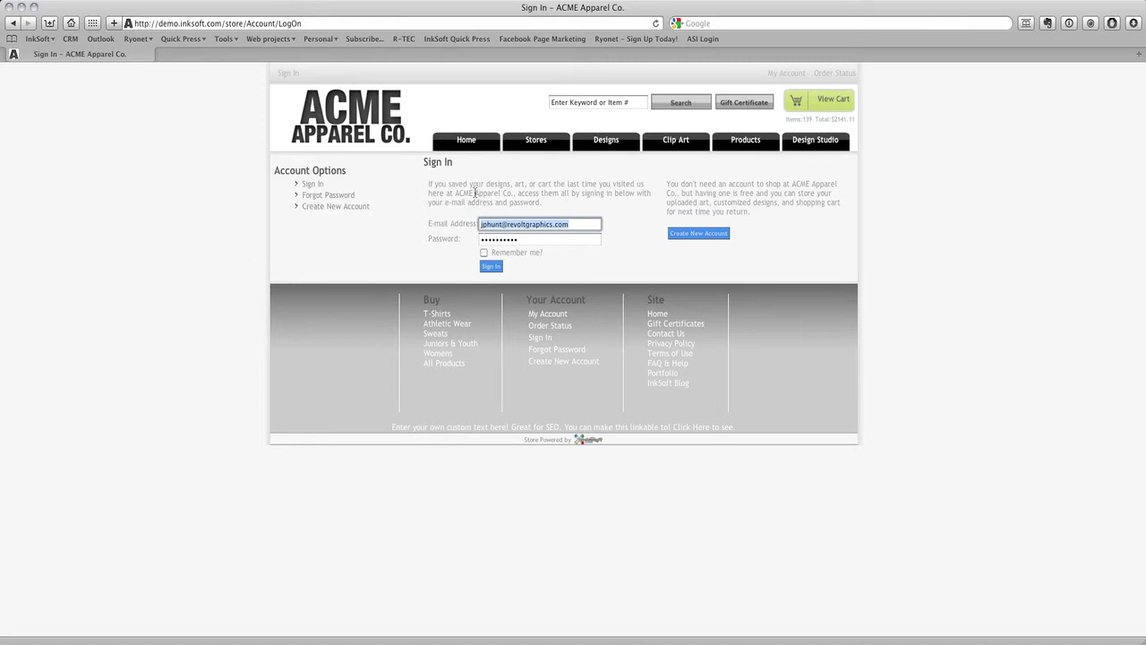
click(709, 235)
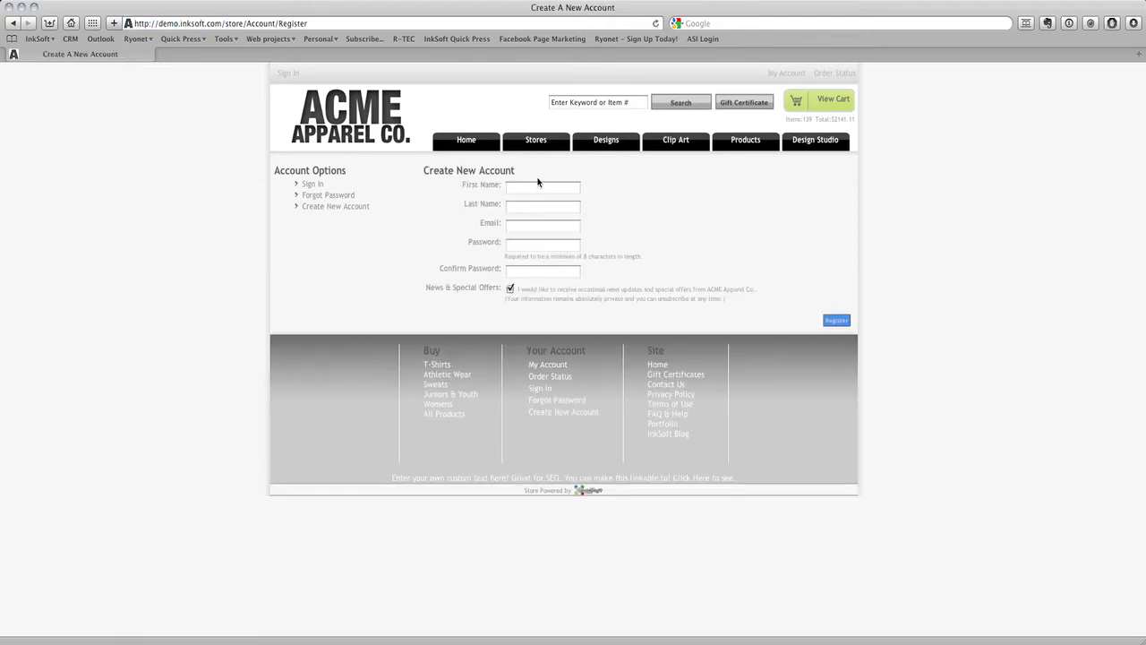
click(536, 187)
click(287, 75)
click(484, 267)
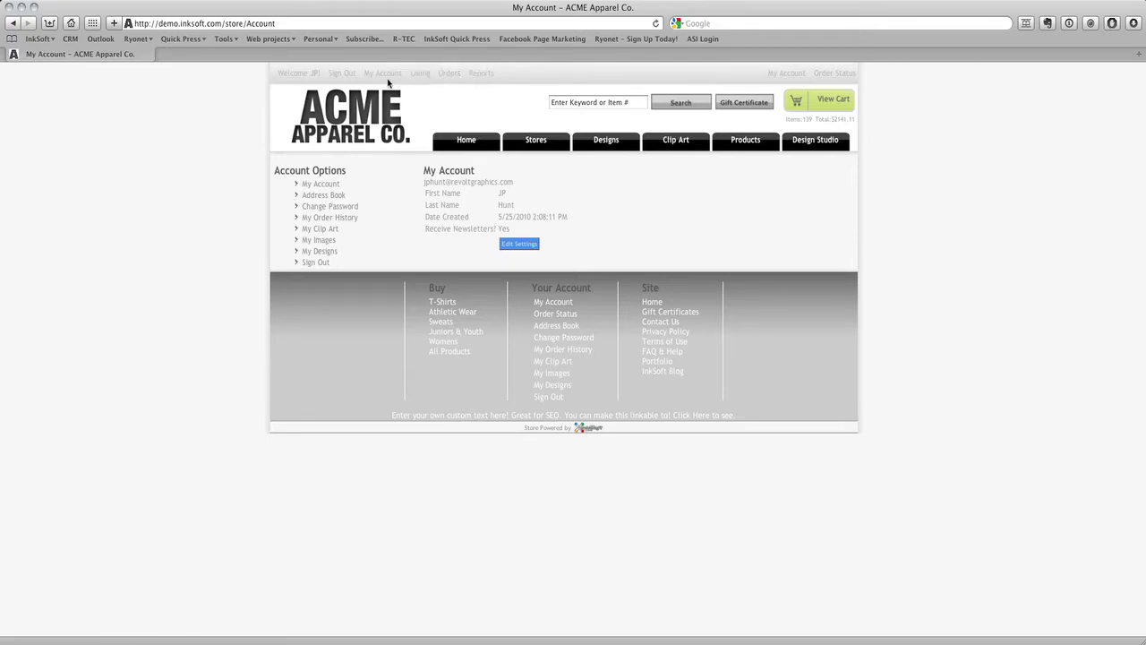
Open the Config dashboard, play the Design Studio help video, and close it.
click(415, 76)
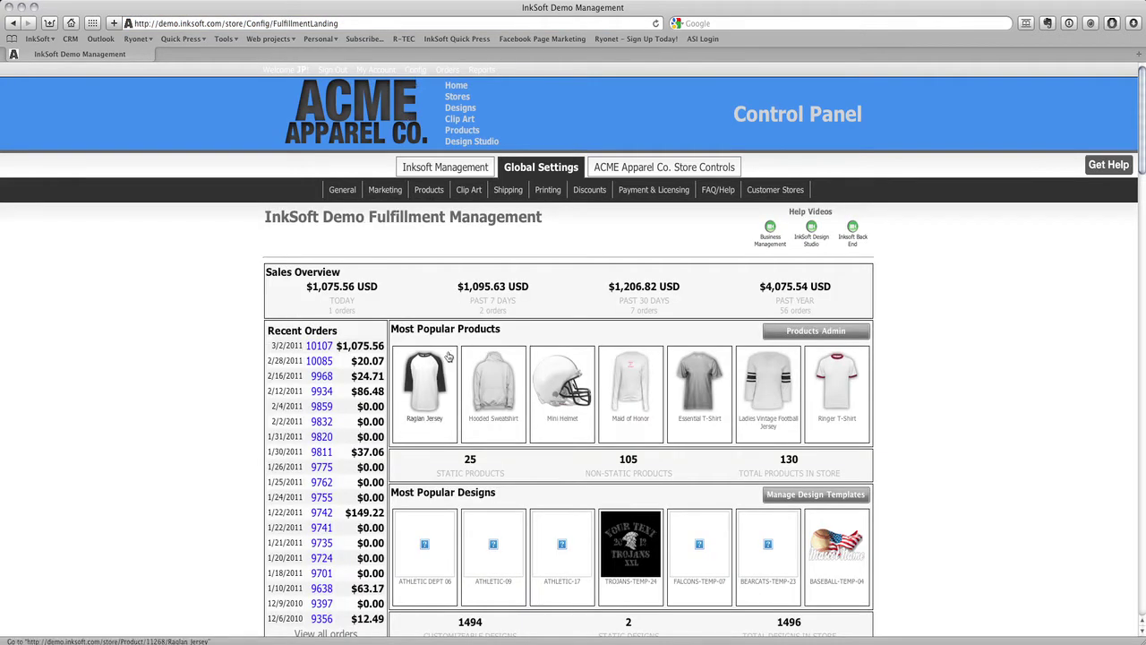
scroll(449, 356, down, 3)
scroll(449, 356, up, 3)
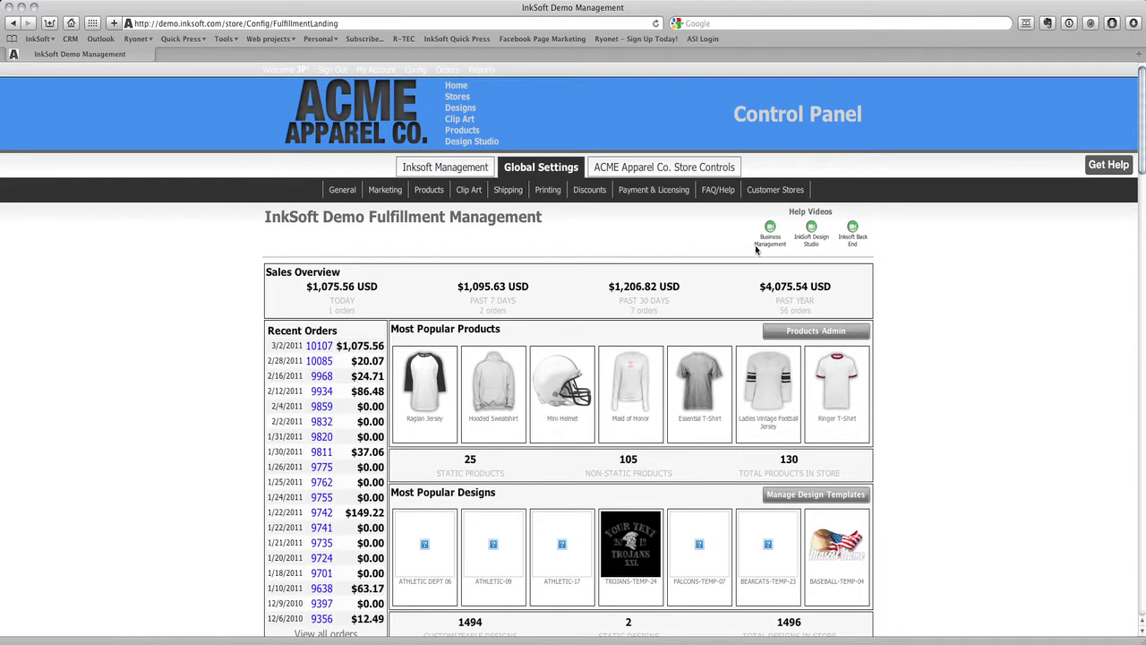
click(811, 242)
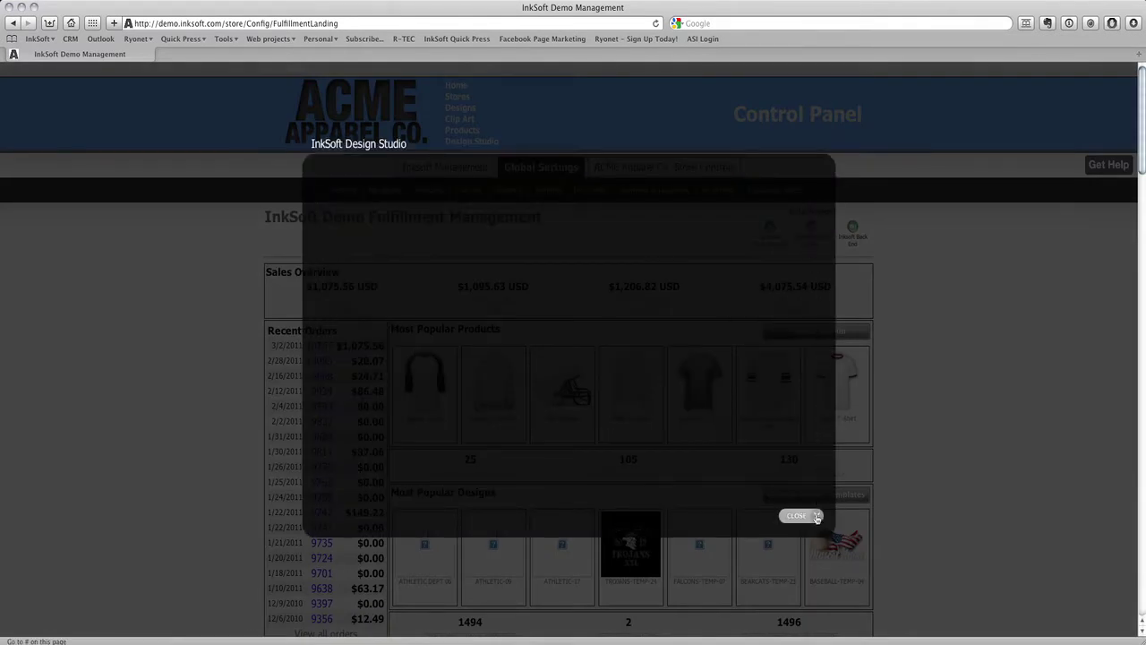
click(817, 517)
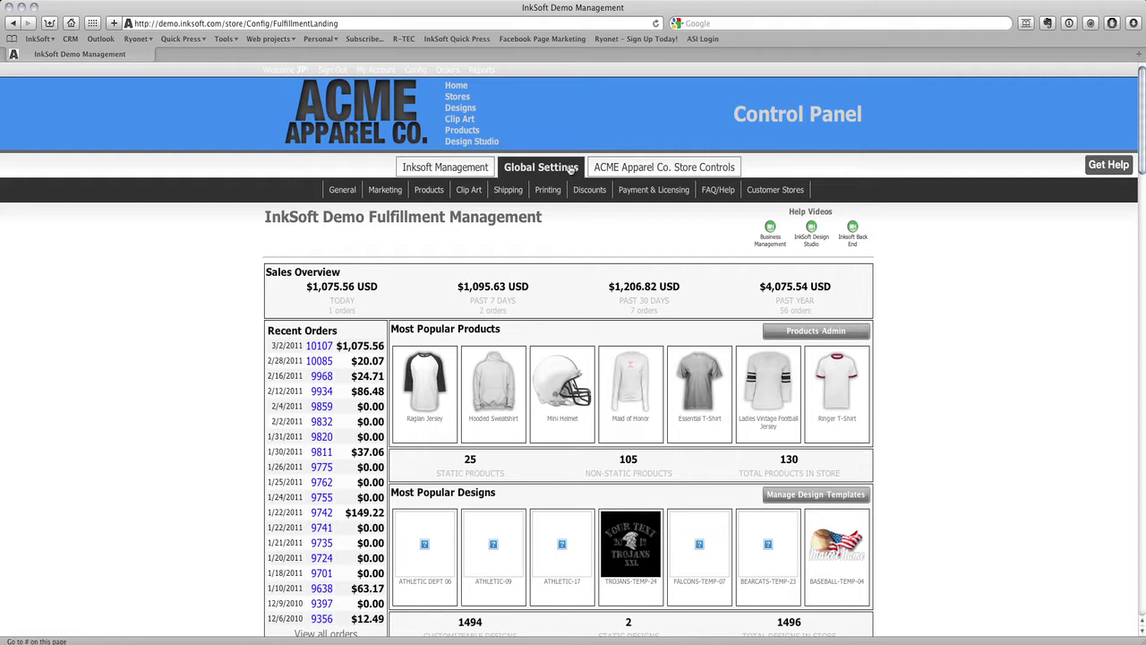
Choose Products > New Product from the admin menus.
mouse_move(352, 194)
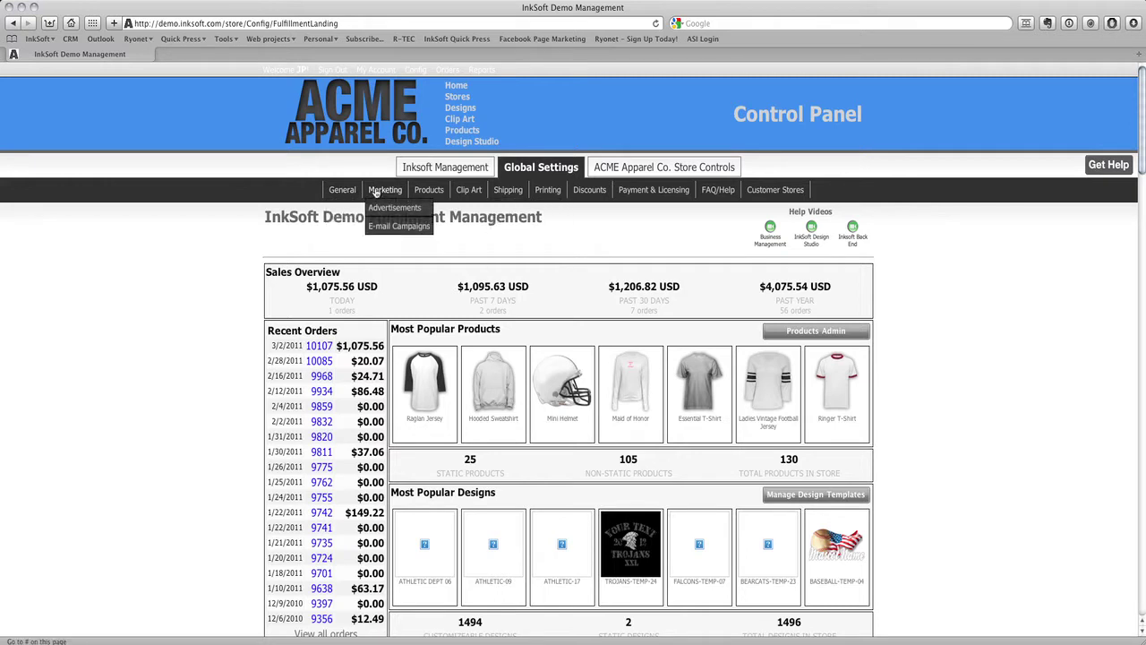
mouse_move(427, 192)
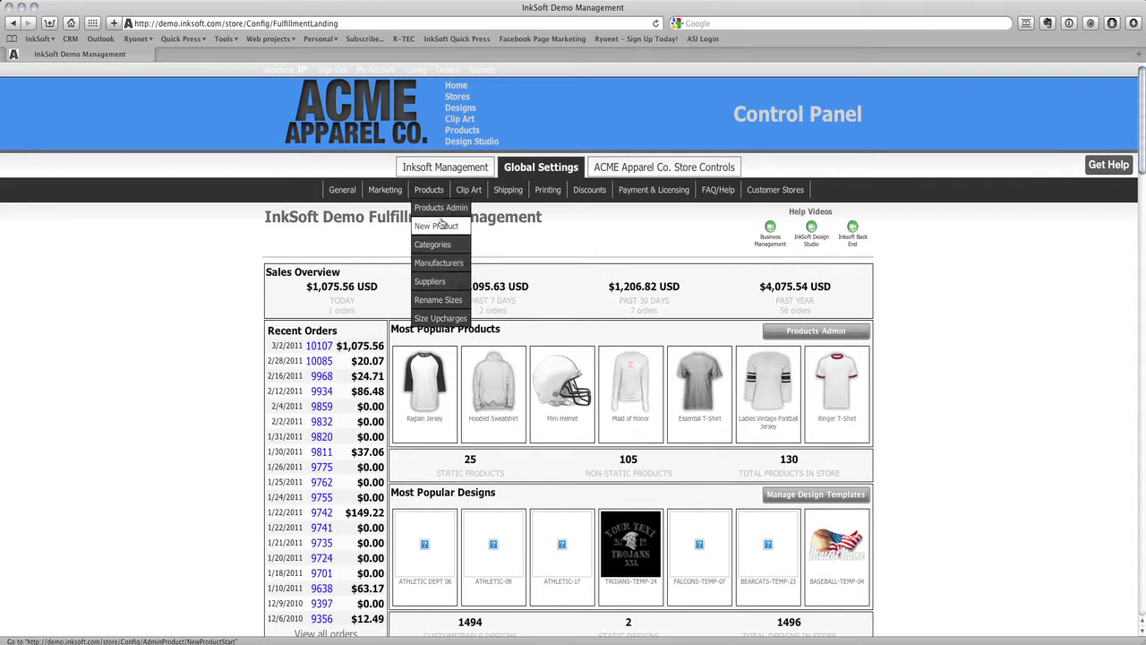
click(458, 229)
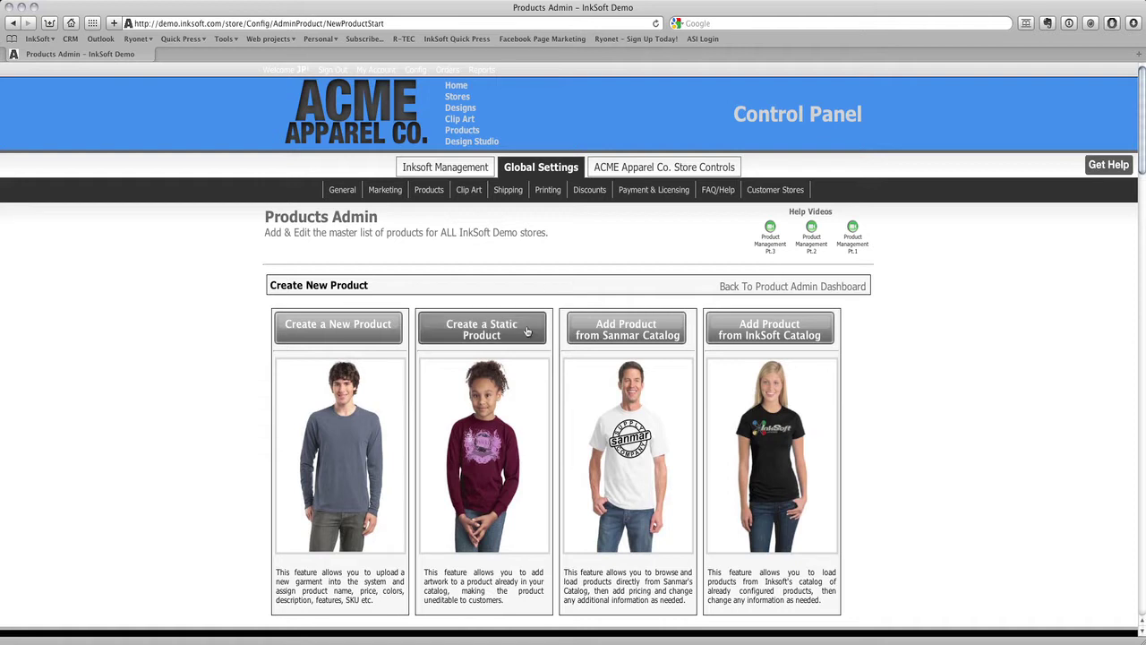
Browse the Sanmar catalog's Nike Golf products and open the Dri-FIT Swoosh Visor.
click(667, 327)
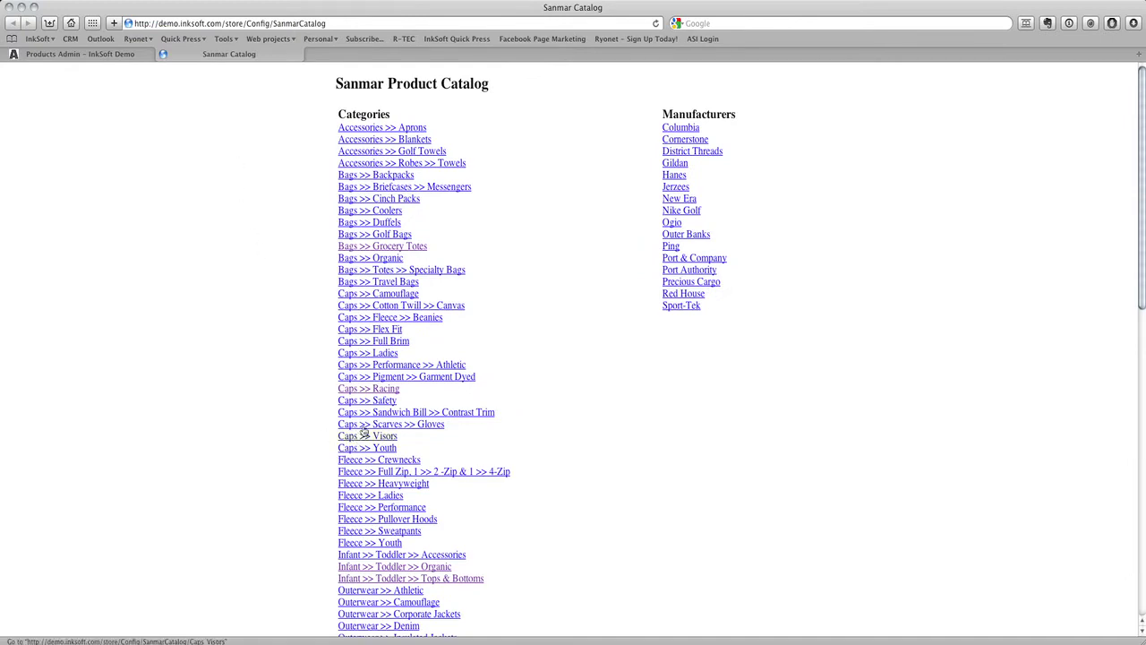
scroll(367, 420, down, 5)
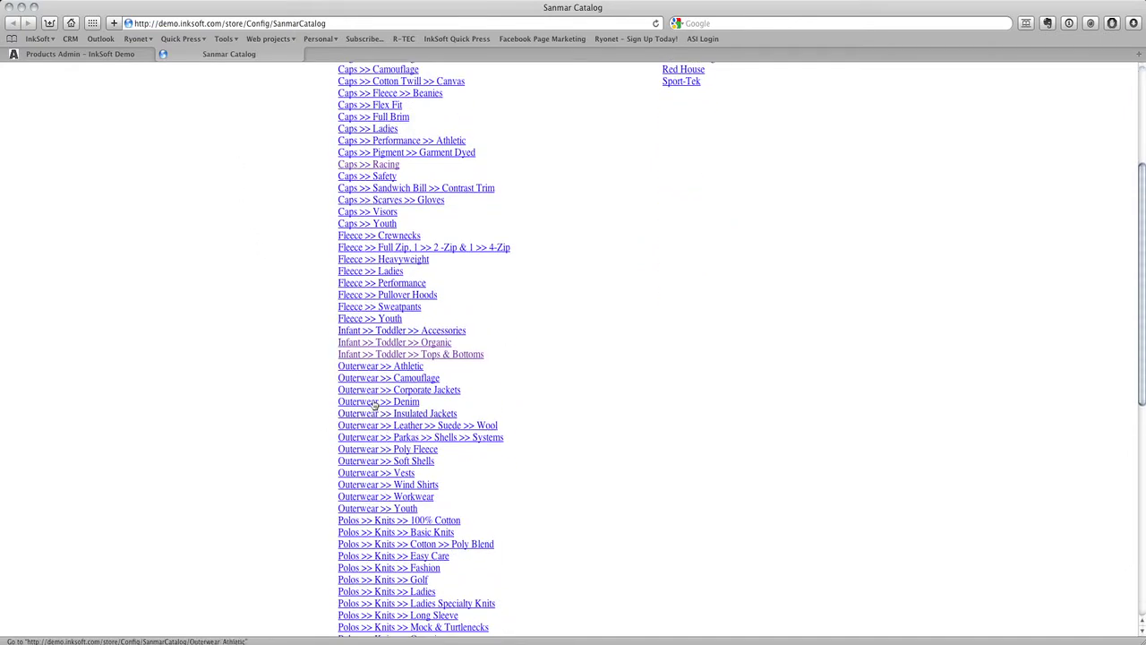
scroll(373, 361, up, 5)
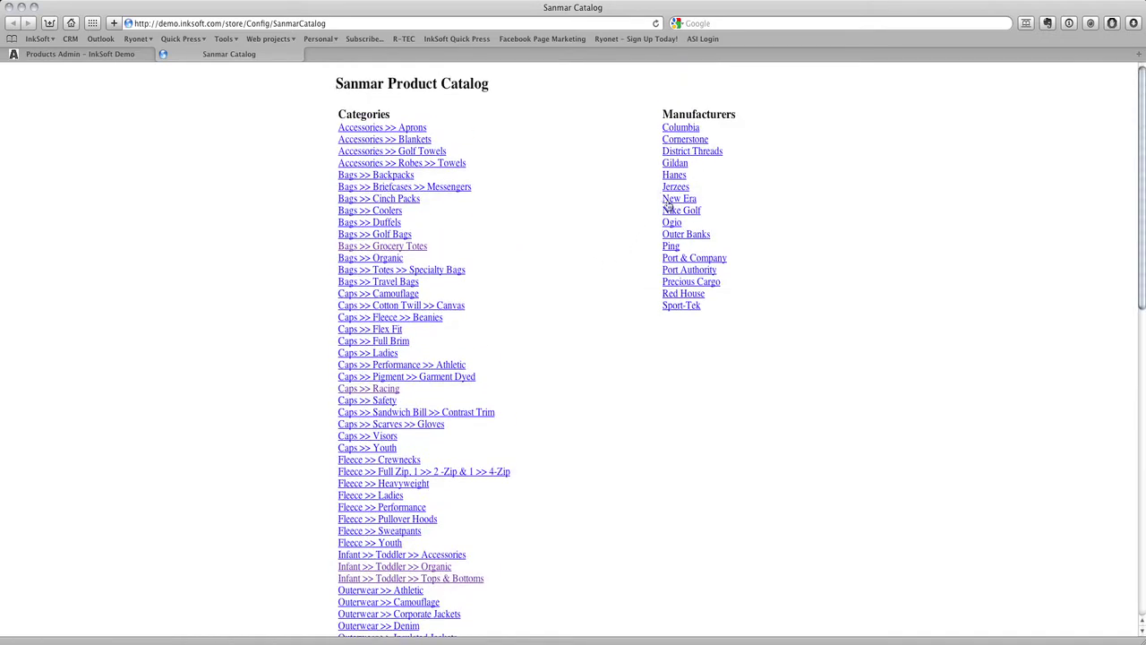
click(681, 211)
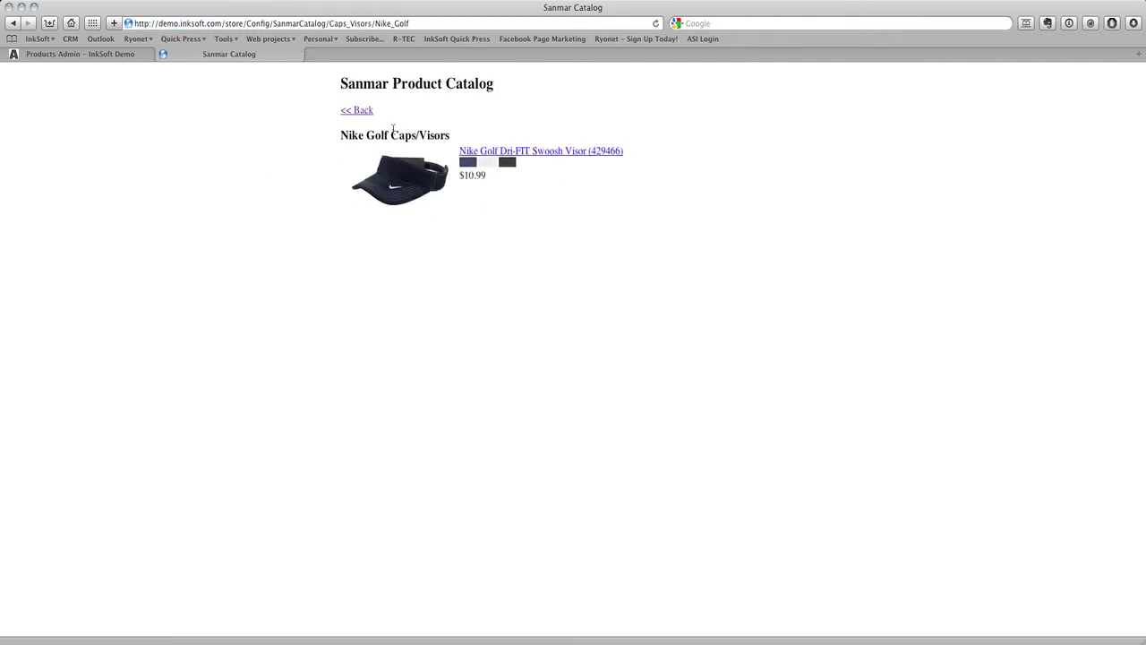
click(563, 152)
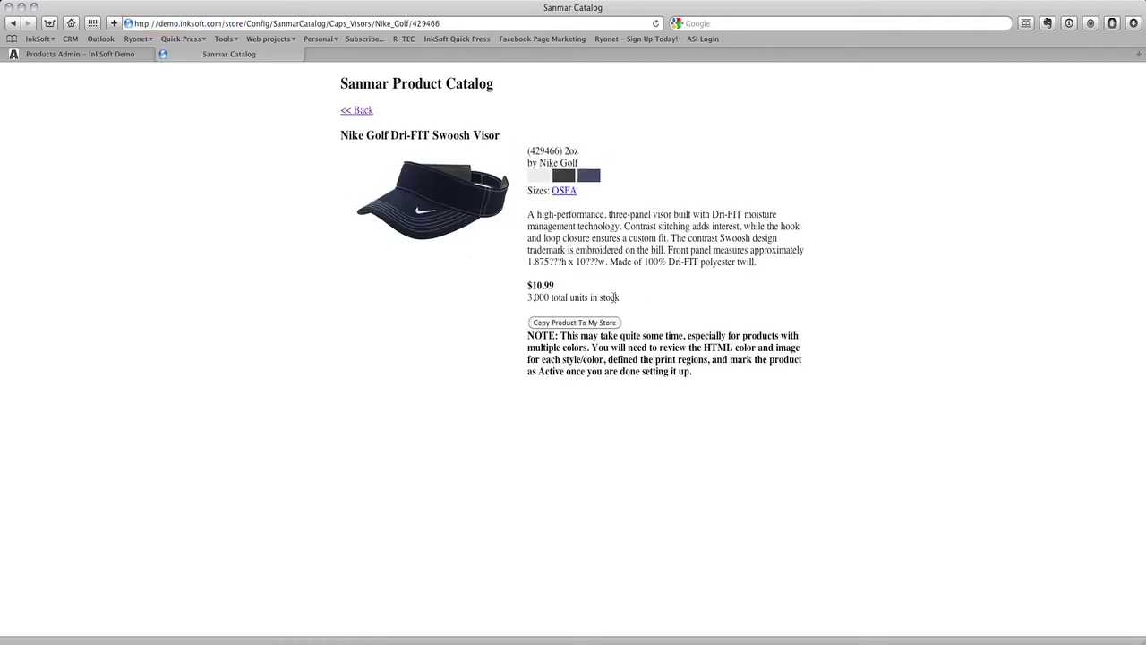
Copy the visor into the store, then return to the Products Admin tab.
triple_click(602, 297)
click(537, 285)
drag(527, 215, 788, 269)
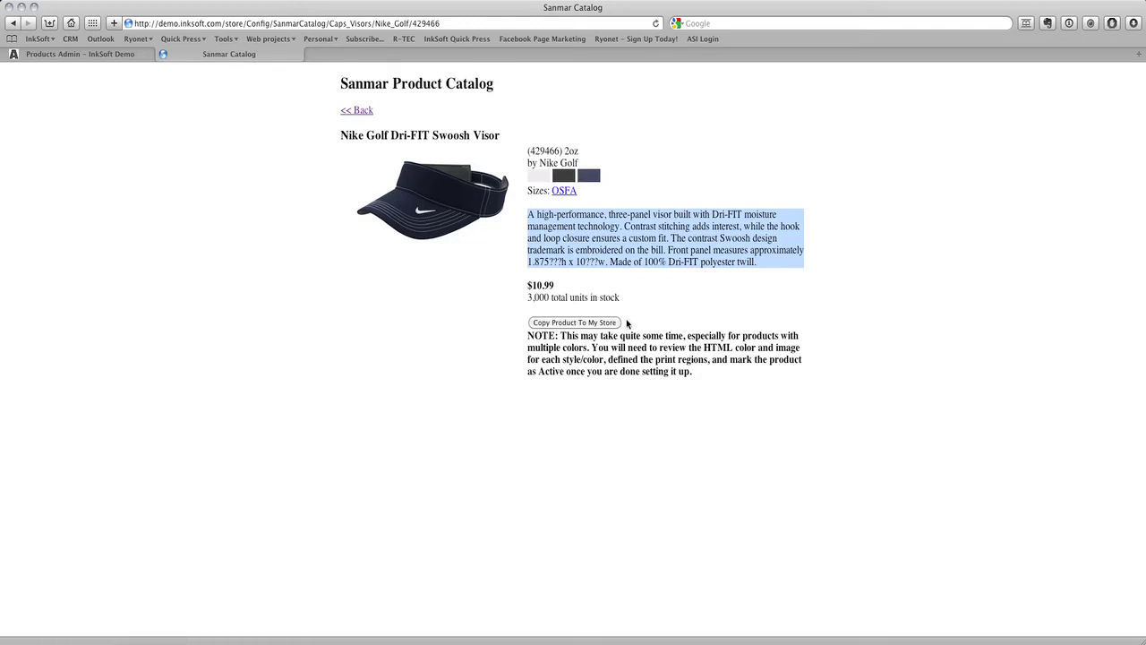
click(576, 326)
click(123, 54)
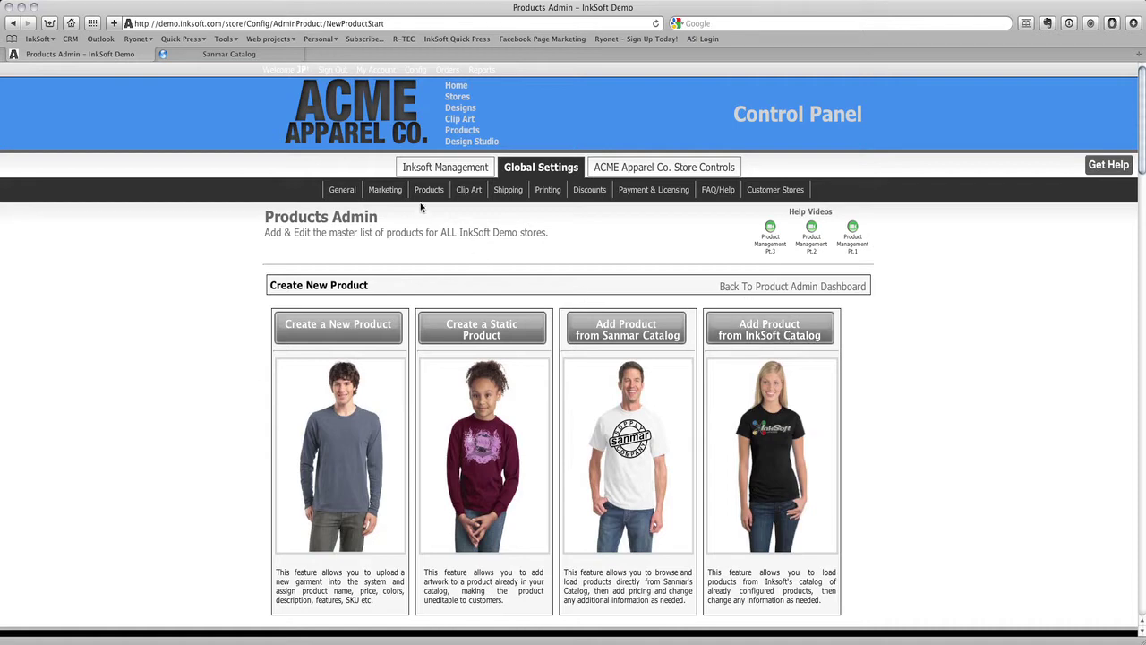
Open Printing > Print Pricing and choose Screen Print Pricing.
mouse_move(464, 195)
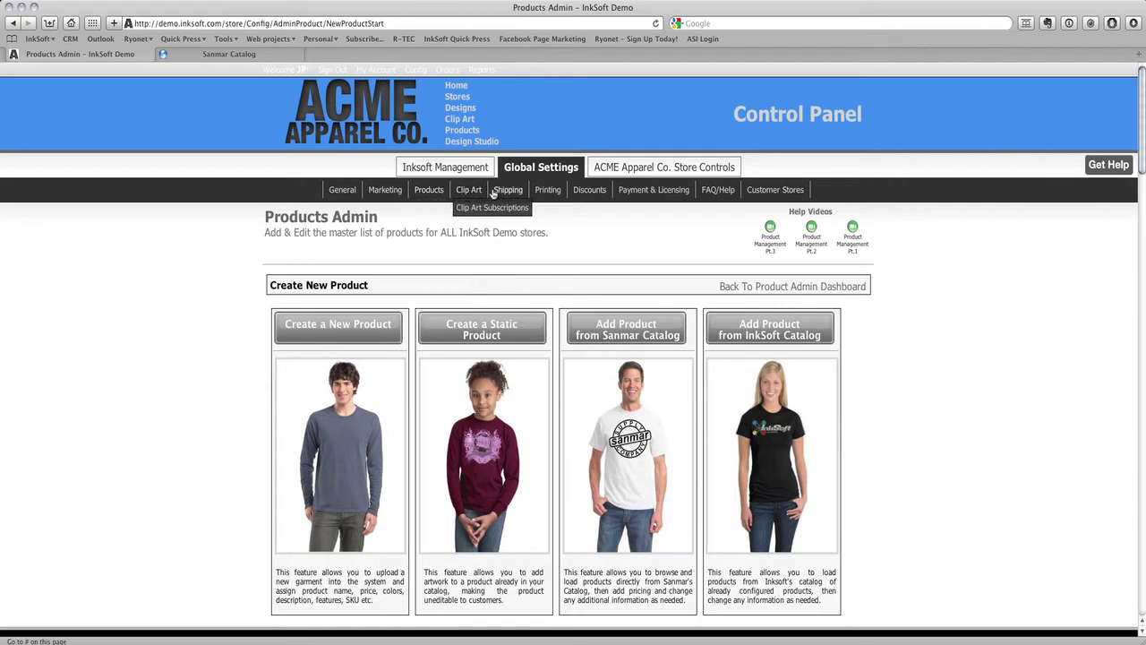
mouse_move(506, 193)
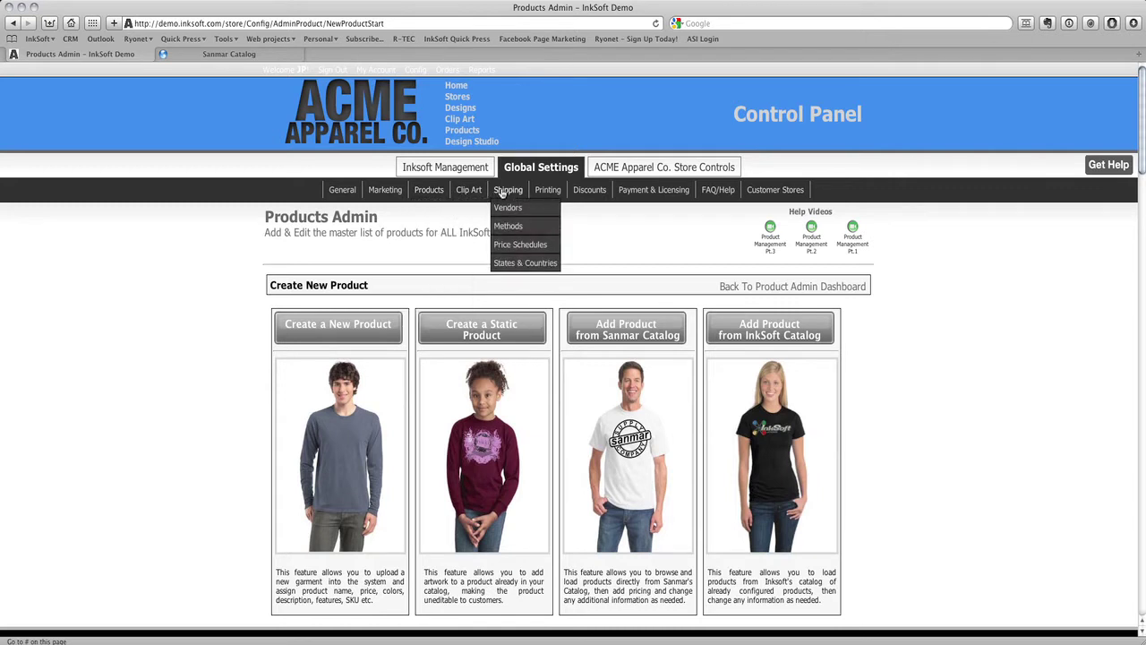
mouse_move(548, 192)
click(566, 209)
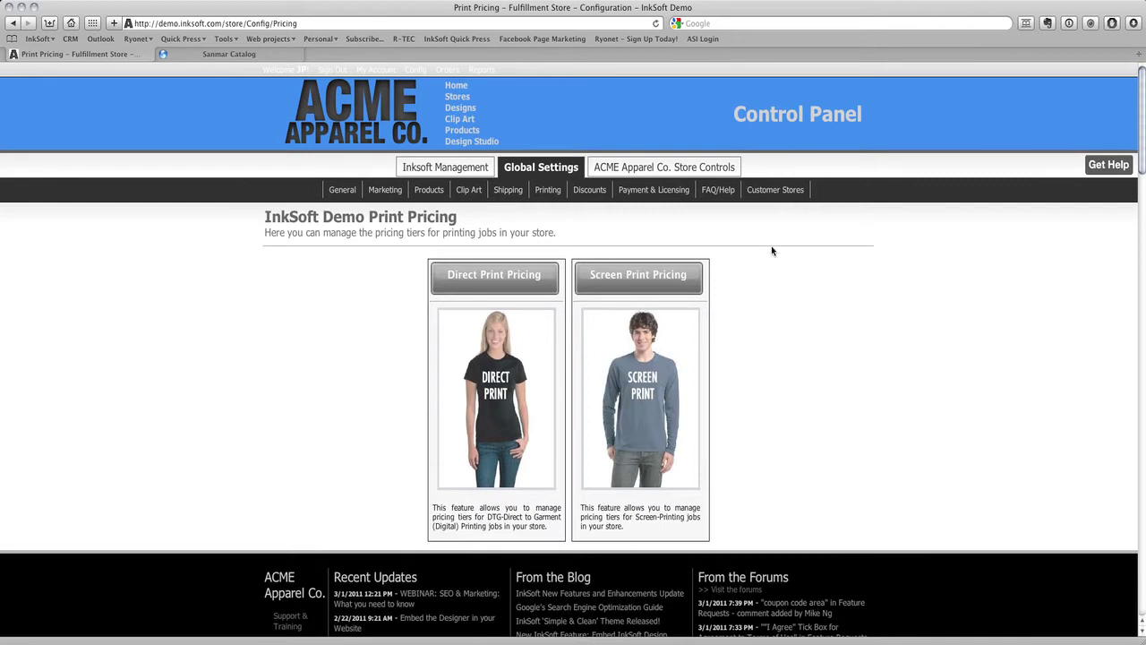
click(665, 278)
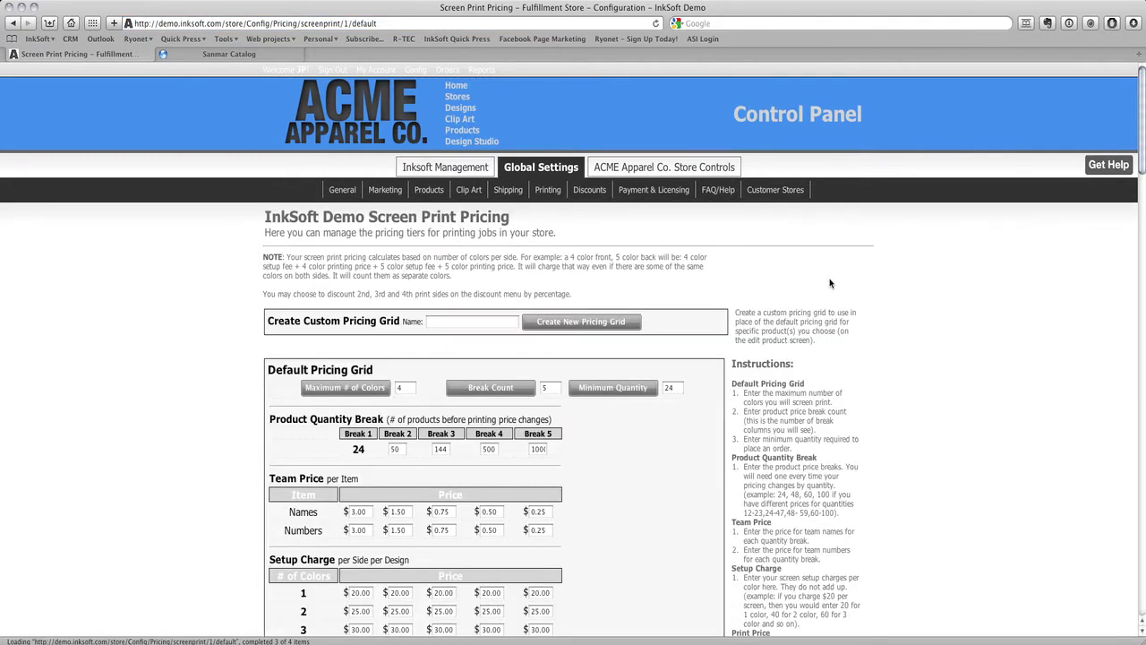
Inspect the grid's 24-piece minimum, 5 quantity breaks and 4 maximum colors.
double_click(676, 390)
double_click(549, 387)
scroll(420, 341, down, 2)
double_click(410, 323)
scroll(445, 320, down, 4)
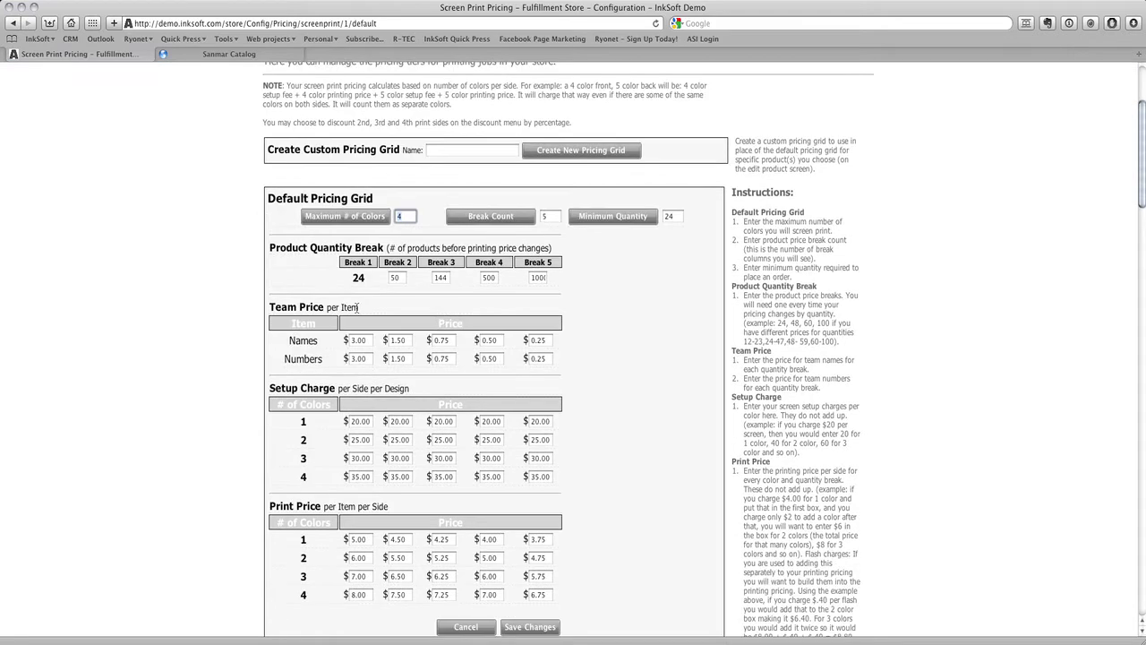
scroll(370, 380, down, 1)
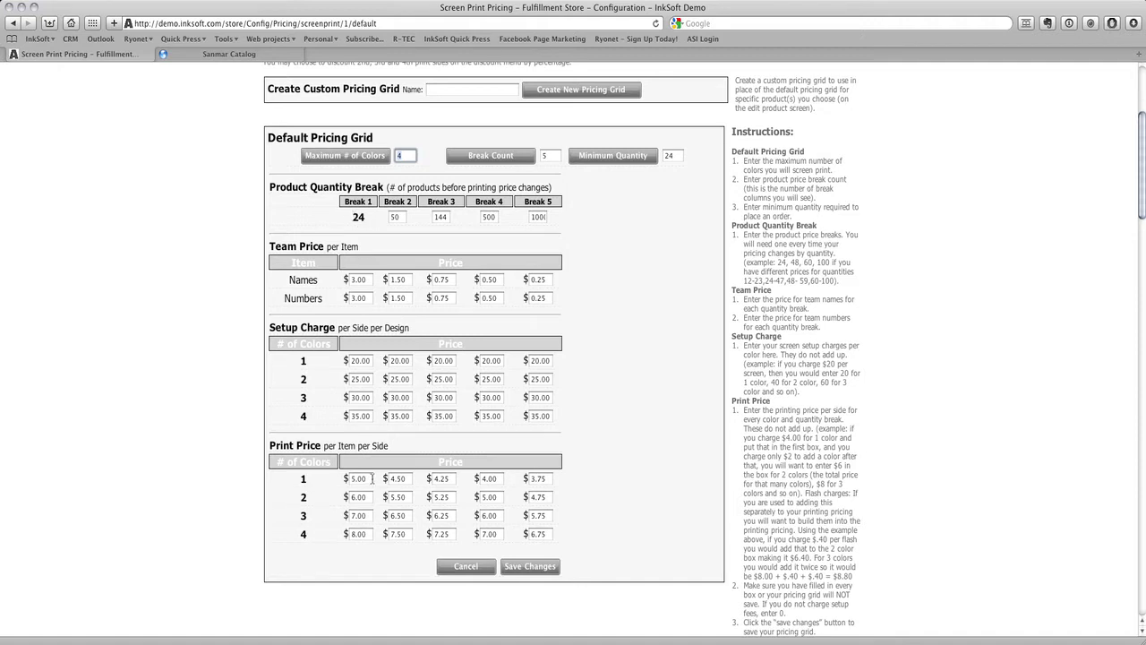
Check the 5.00 first print price and click into the custom pricing grid name field.
double_click(357, 477)
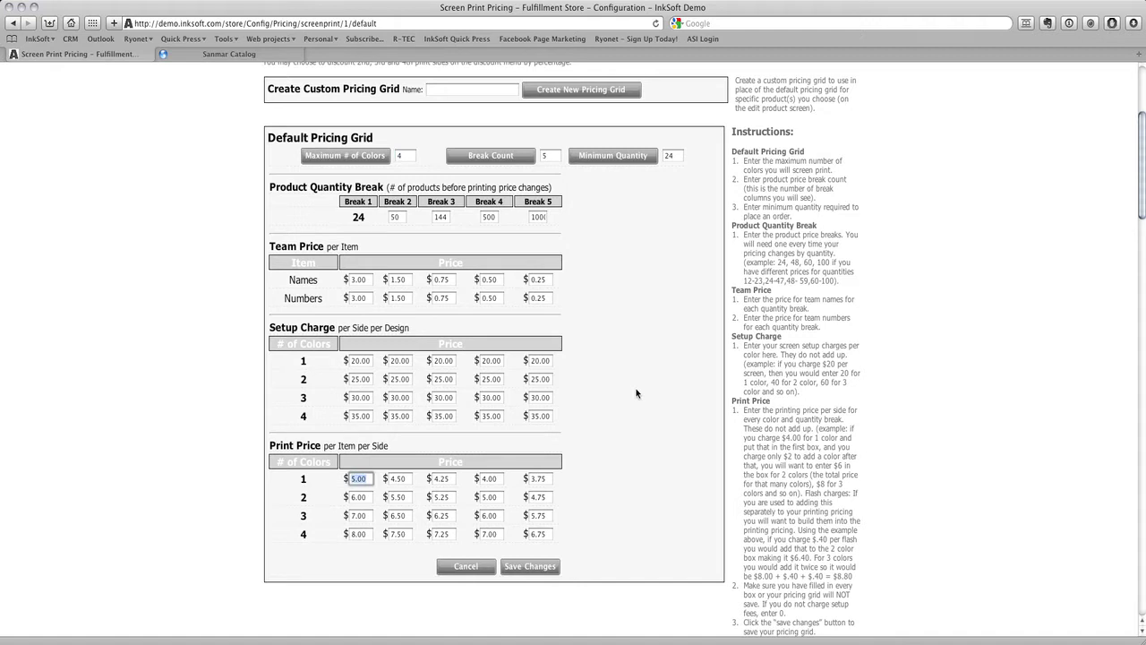
scroll(618, 406, up, 3)
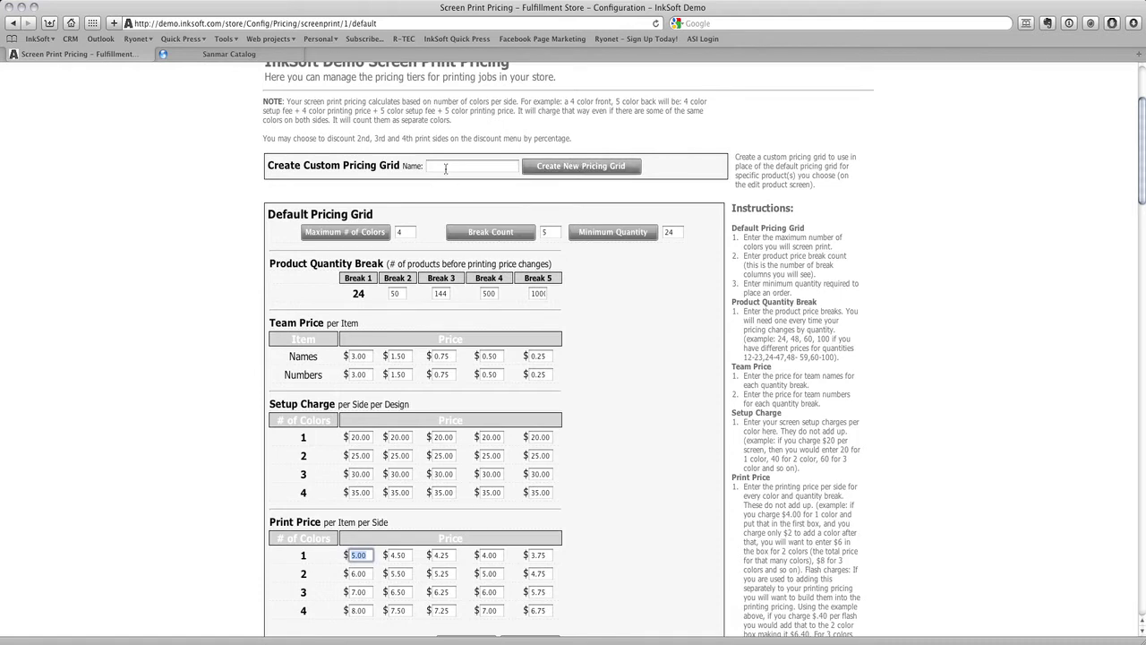
click(445, 168)
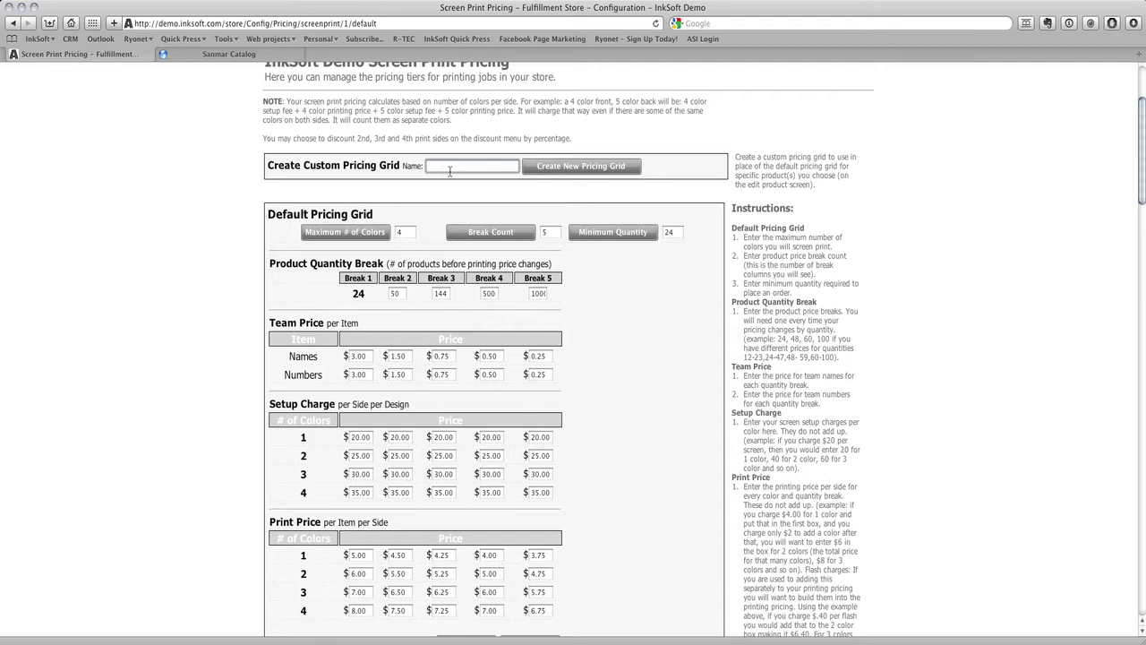
scroll(449, 170, up, 3)
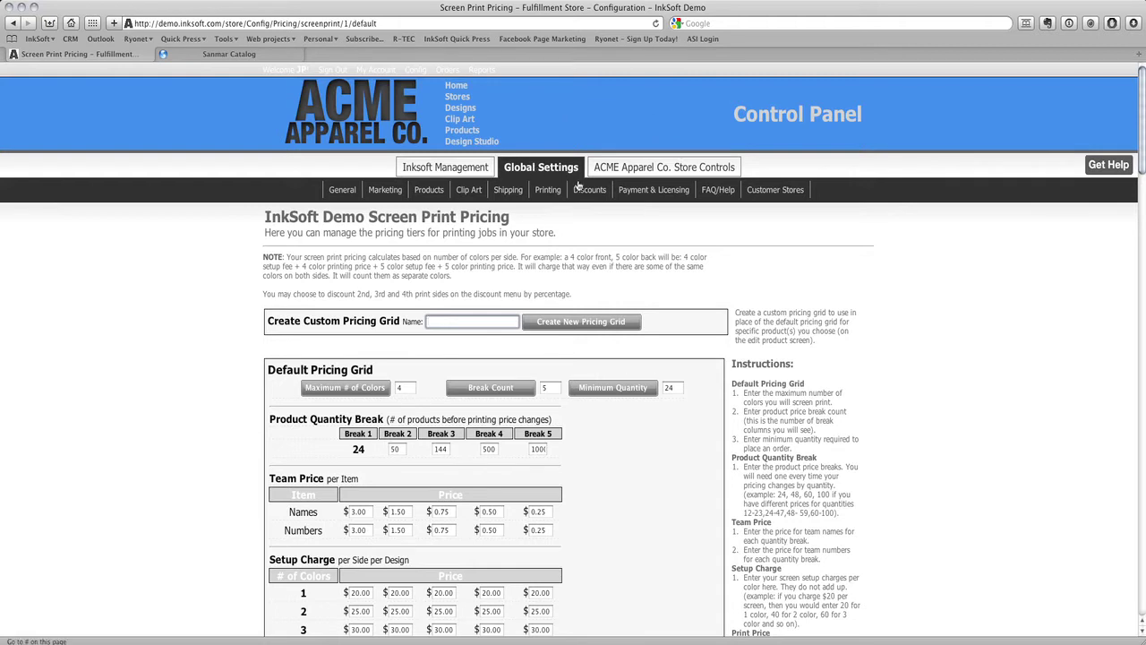
Open Butler Bulldogs from Customer Stores and browse its Products and Customer Interaction & Users menus.
mouse_move(770, 194)
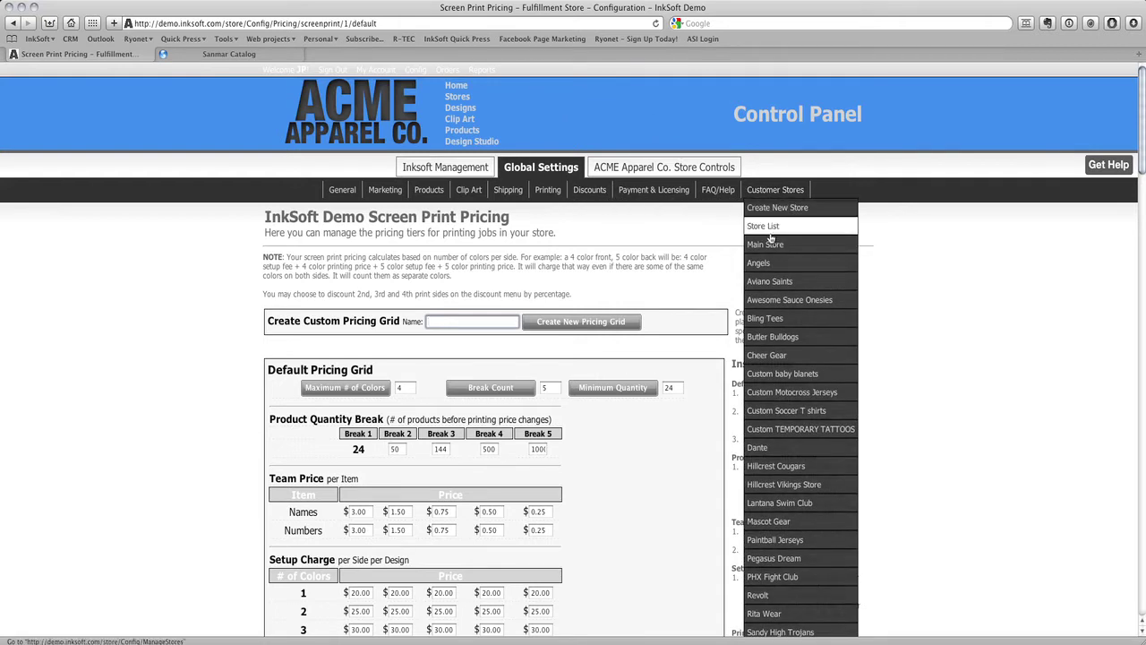
click(768, 338)
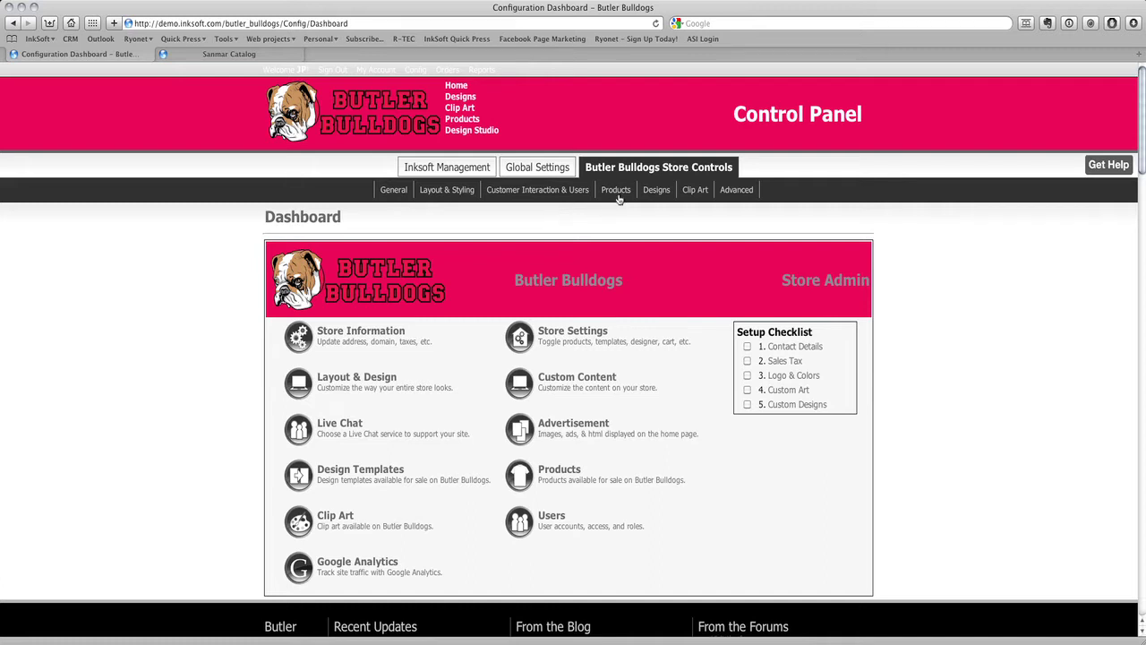
mouse_move(618, 192)
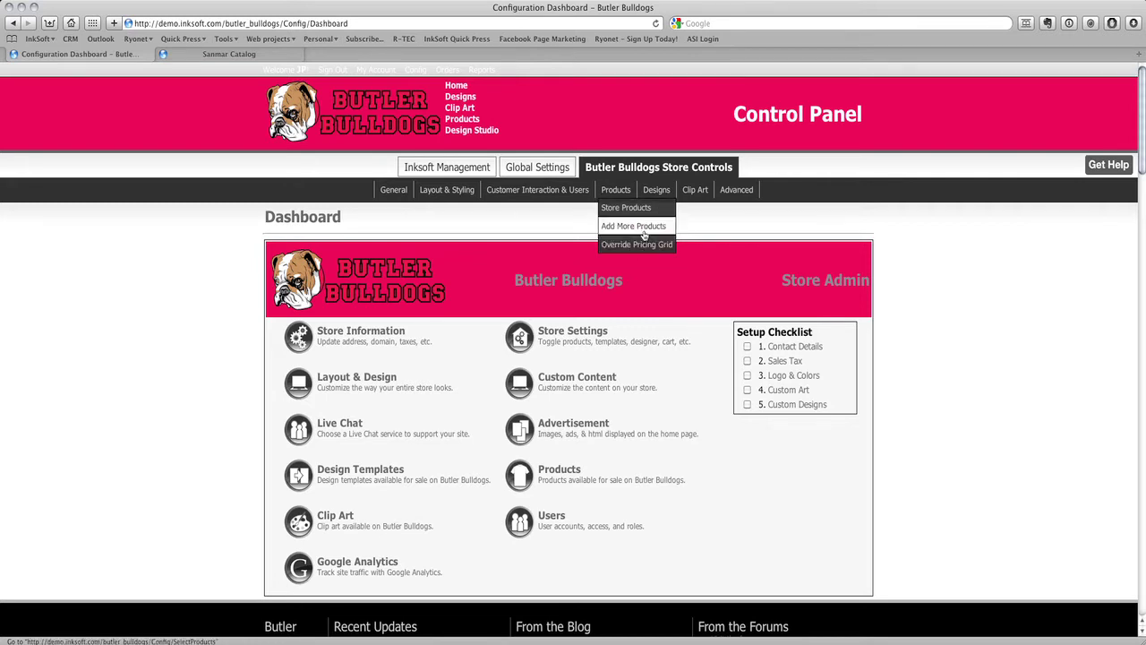
mouse_move(533, 190)
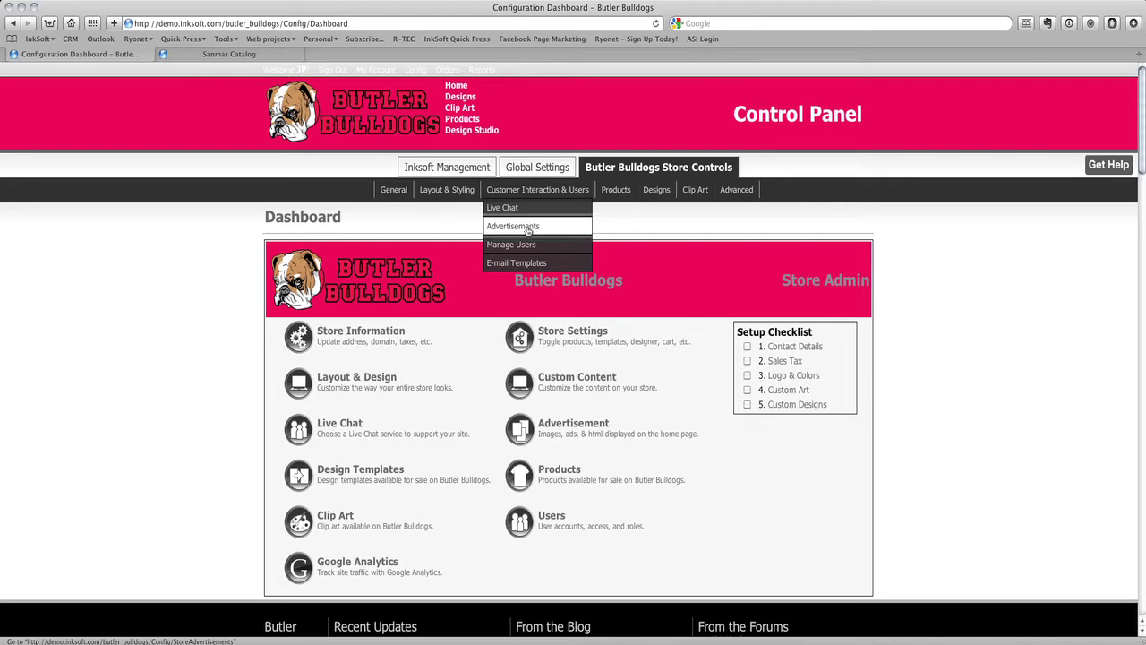
Delete the HTML banner from the Active Advertisements list and confirm the removal.
click(528, 228)
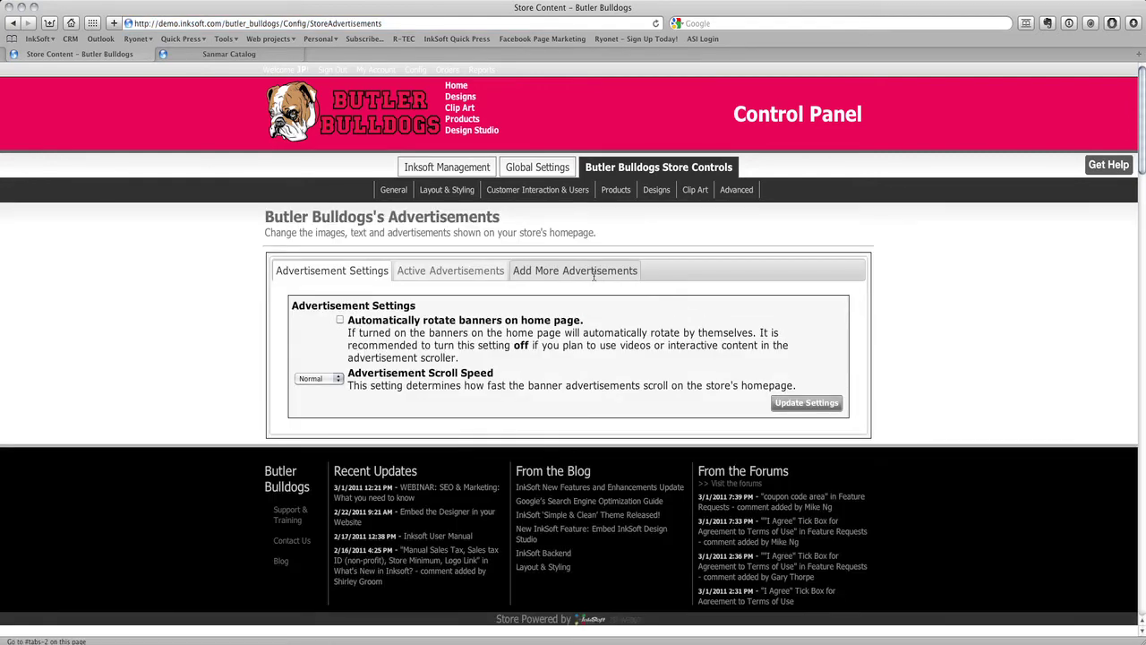
click(600, 271)
click(469, 270)
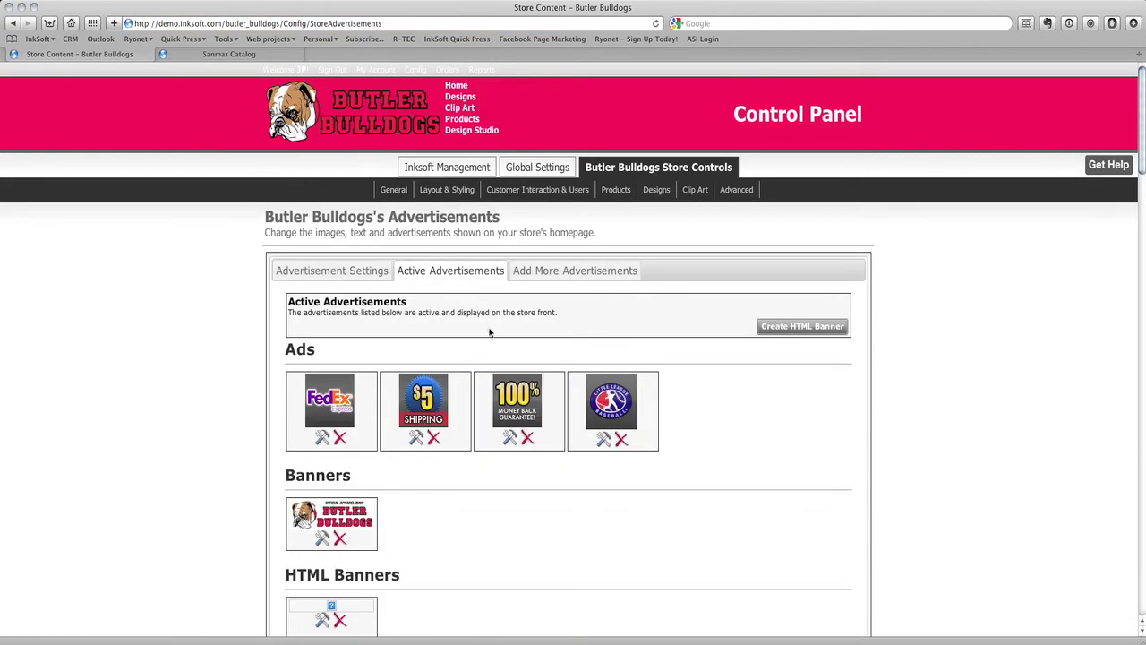
scroll(500, 355, down, 3)
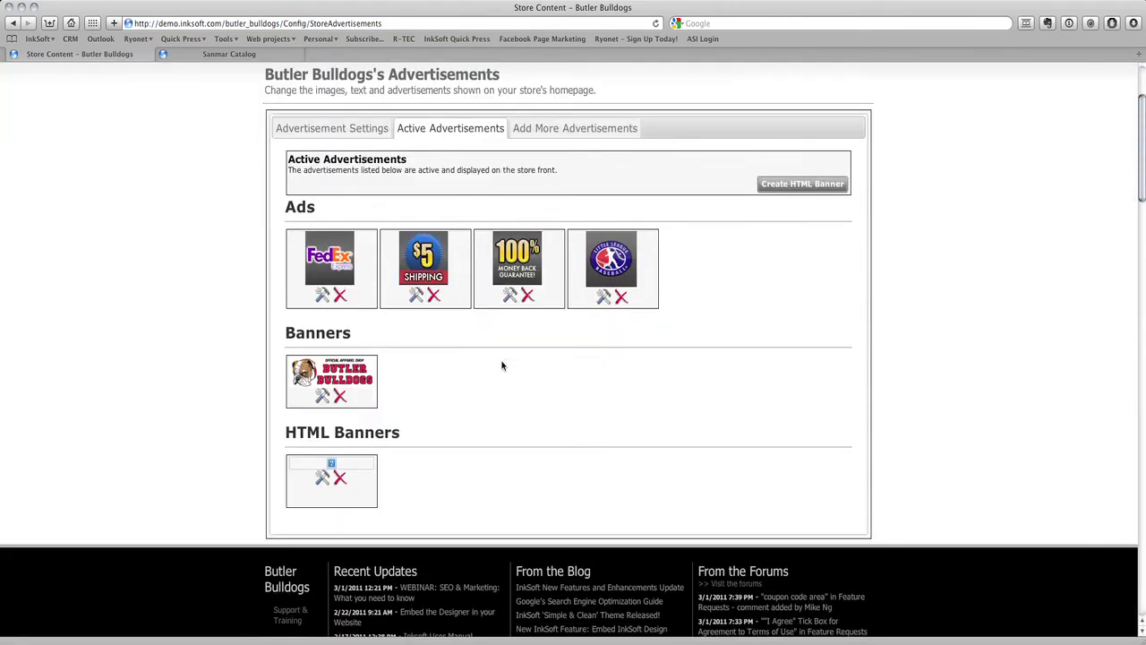
click(338, 482)
click(661, 220)
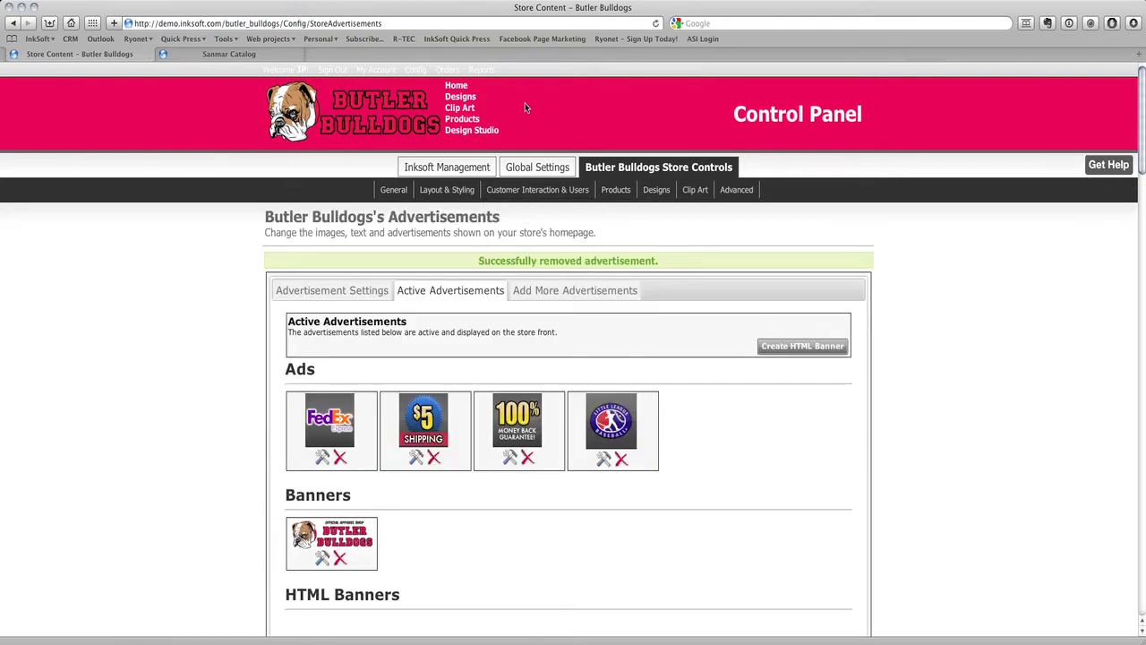
Go to Orders and open 1. Approve Orders to list pending orders.
click(447, 69)
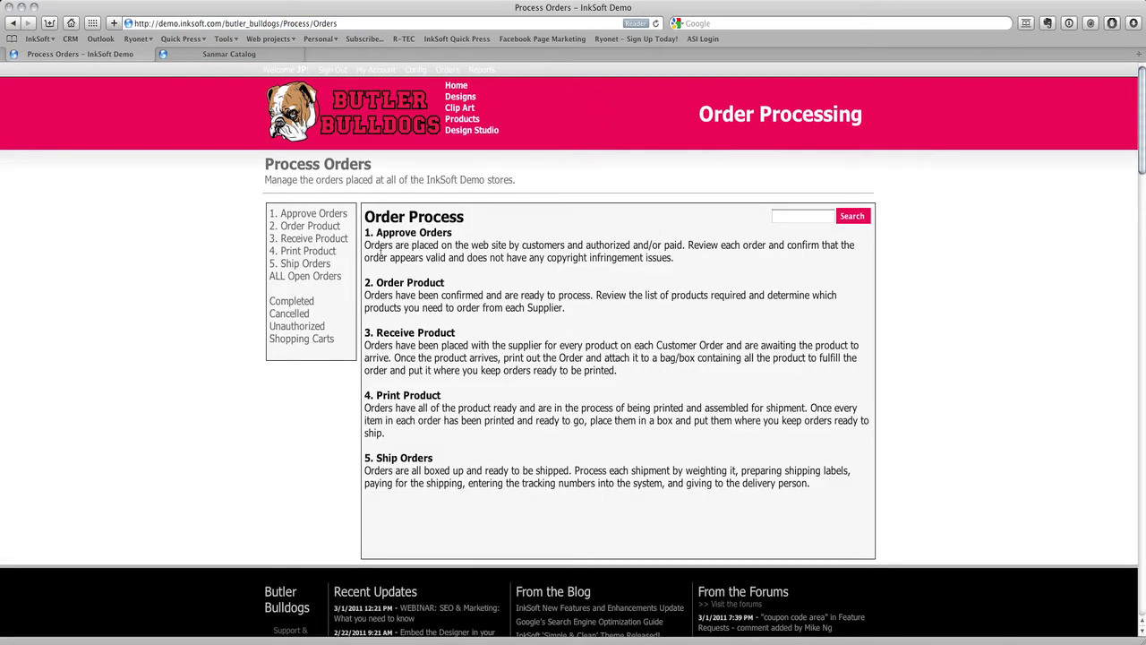
drag(367, 235, 786, 506)
click(605, 336)
click(316, 217)
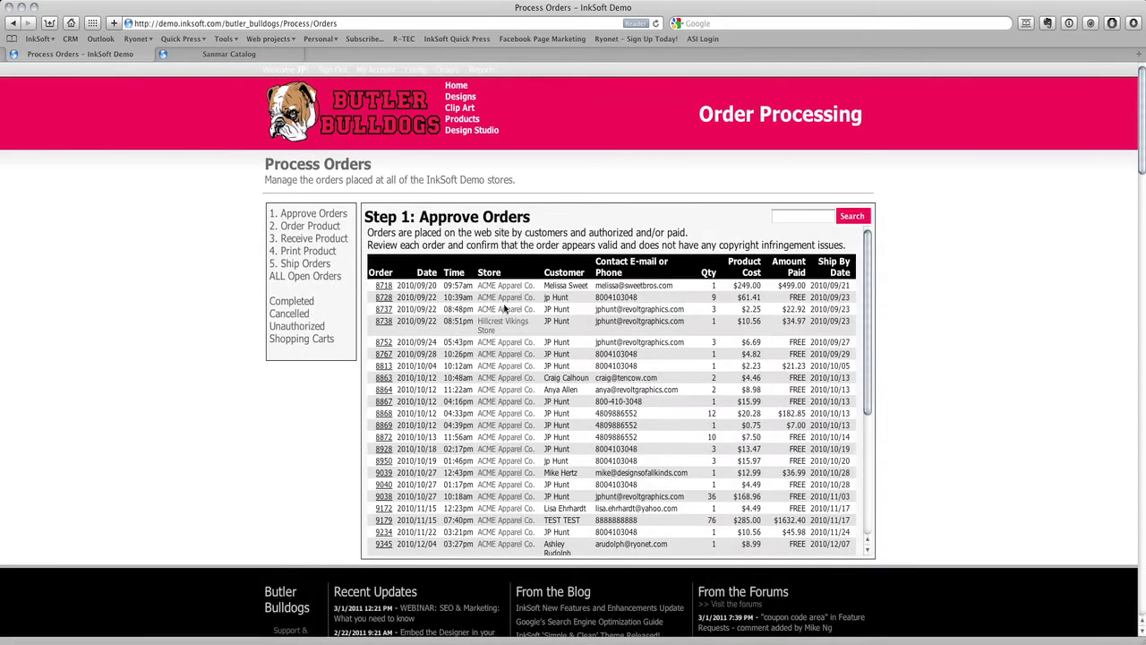
scroll(544, 325, down, 10)
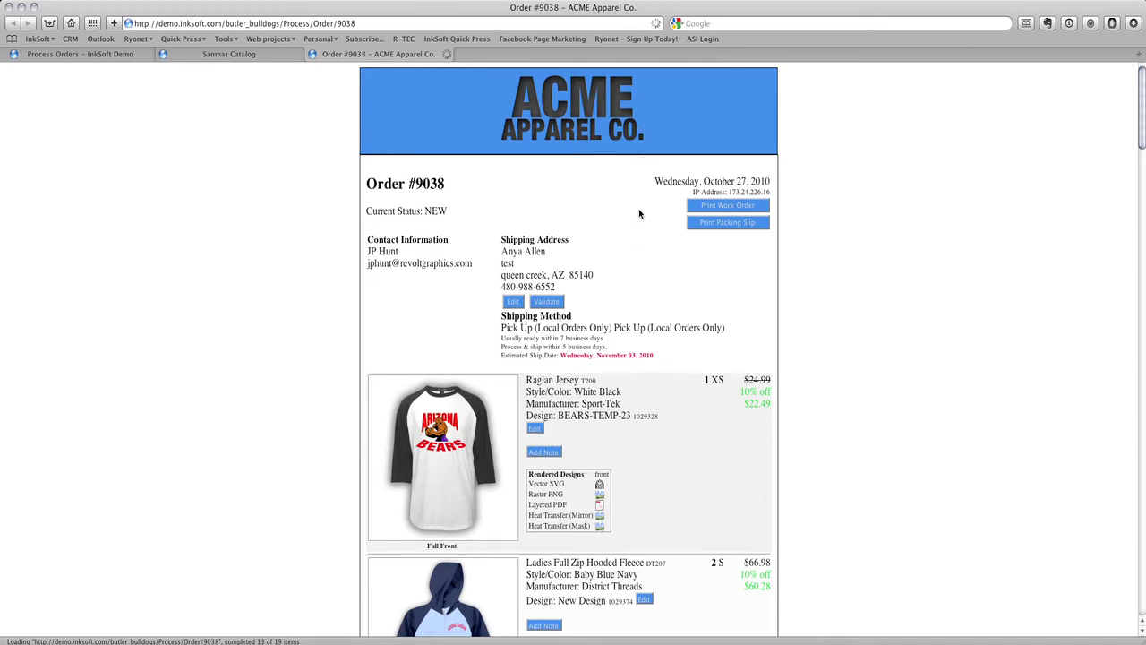
Start printing order #9038's packing slip, then cancel it.
click(740, 223)
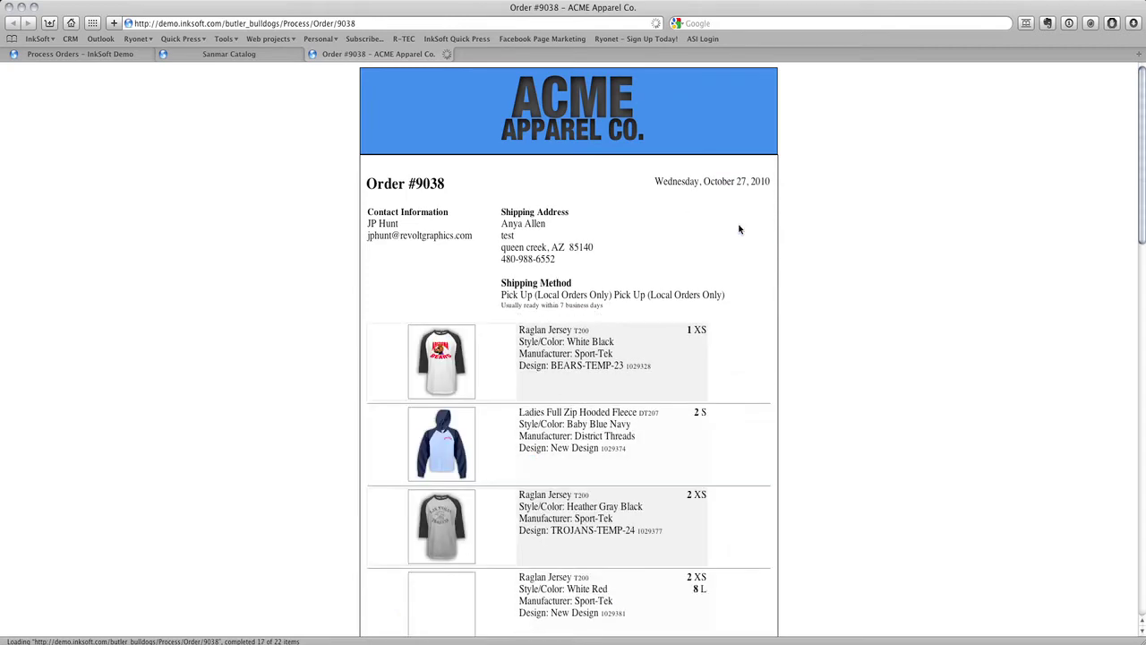
scroll(708, 285, down, 1)
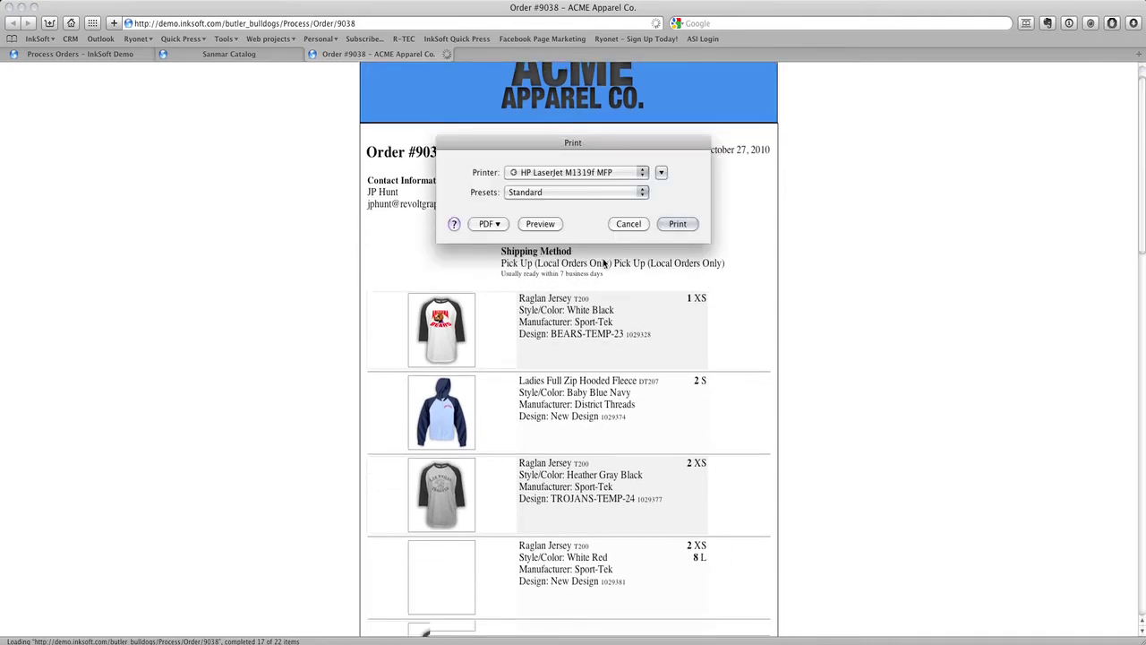
click(629, 223)
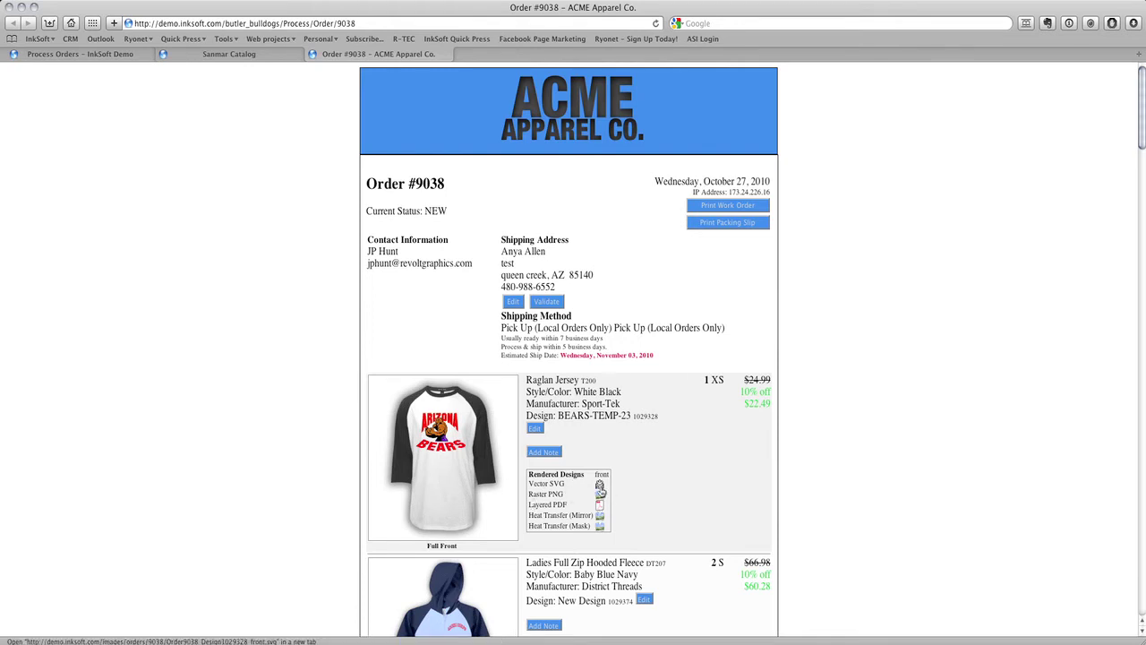
Download the jersey design as Order9038_Design1029328_front.svg, open it from Finder, then return to the order page.
click(599, 487)
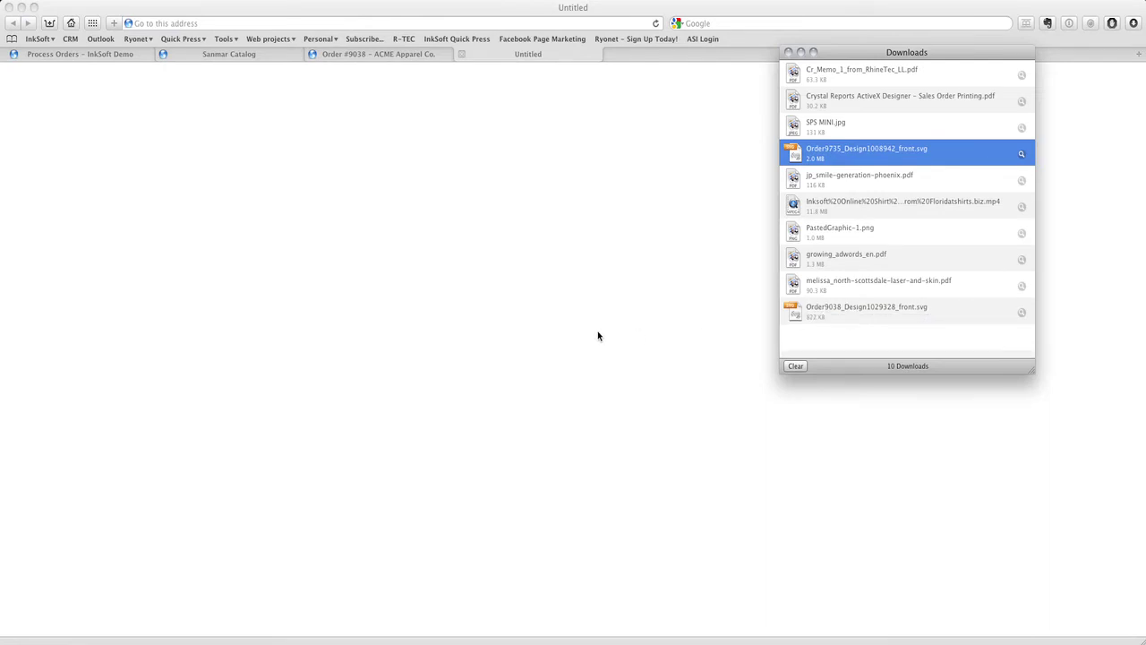
click(1022, 311)
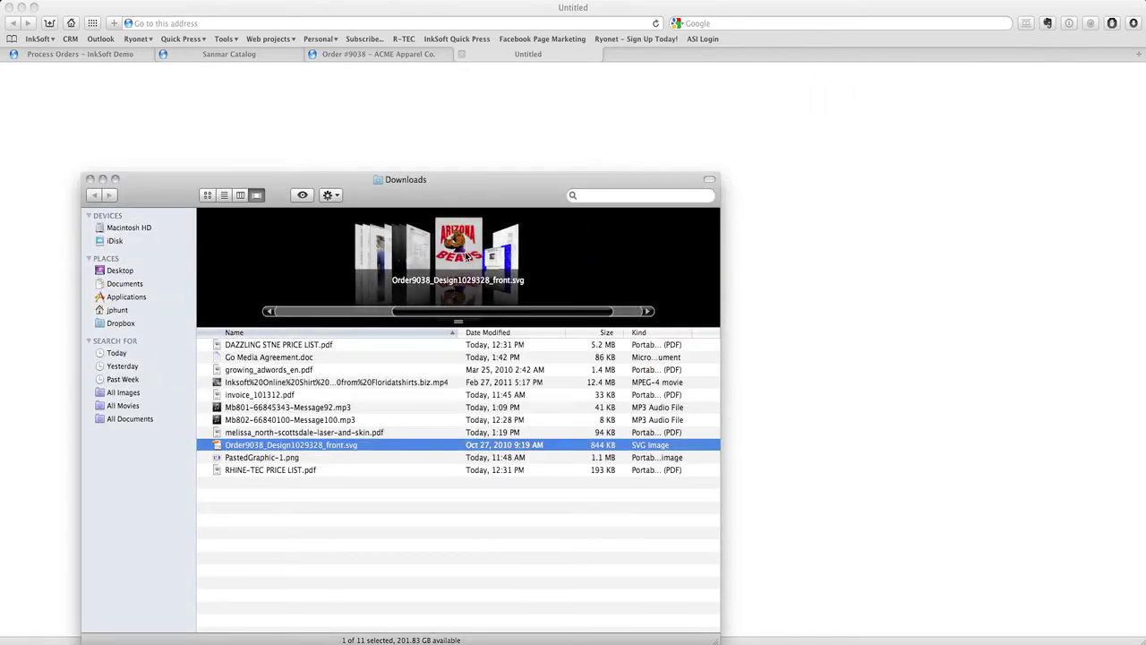
double_click(456, 245)
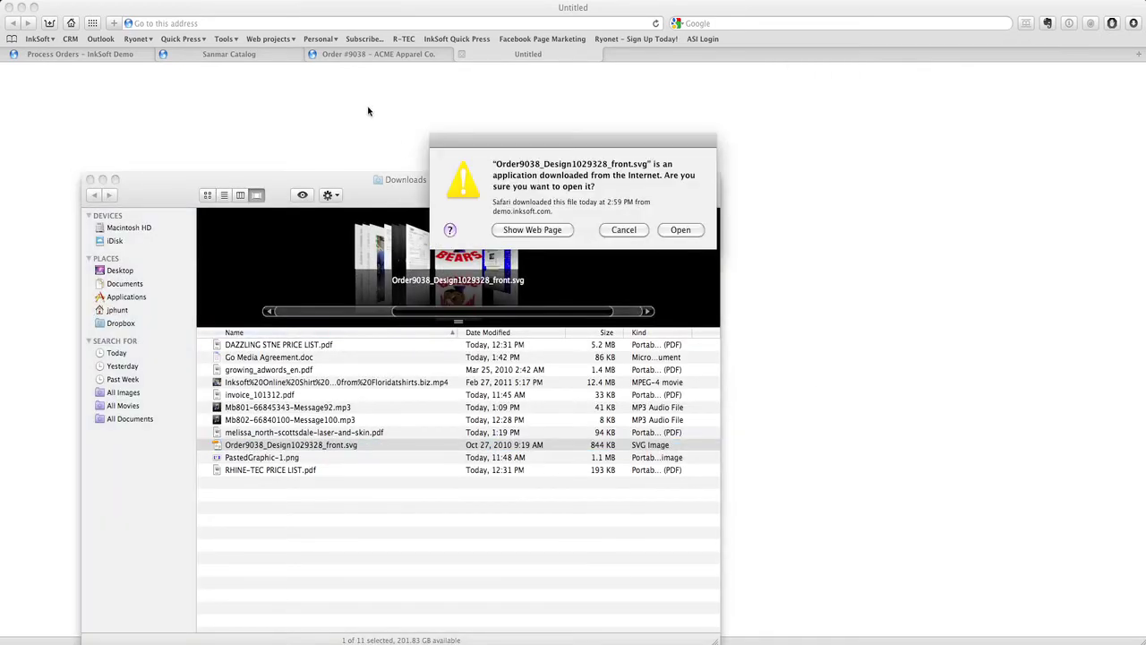
click(675, 229)
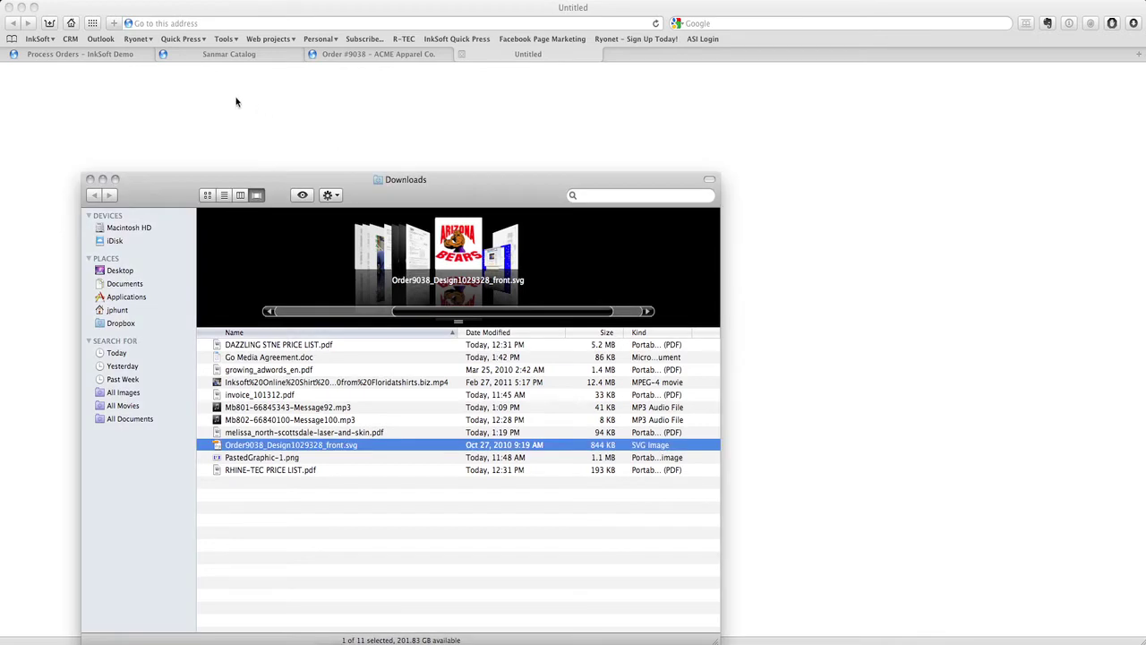
click(175, 104)
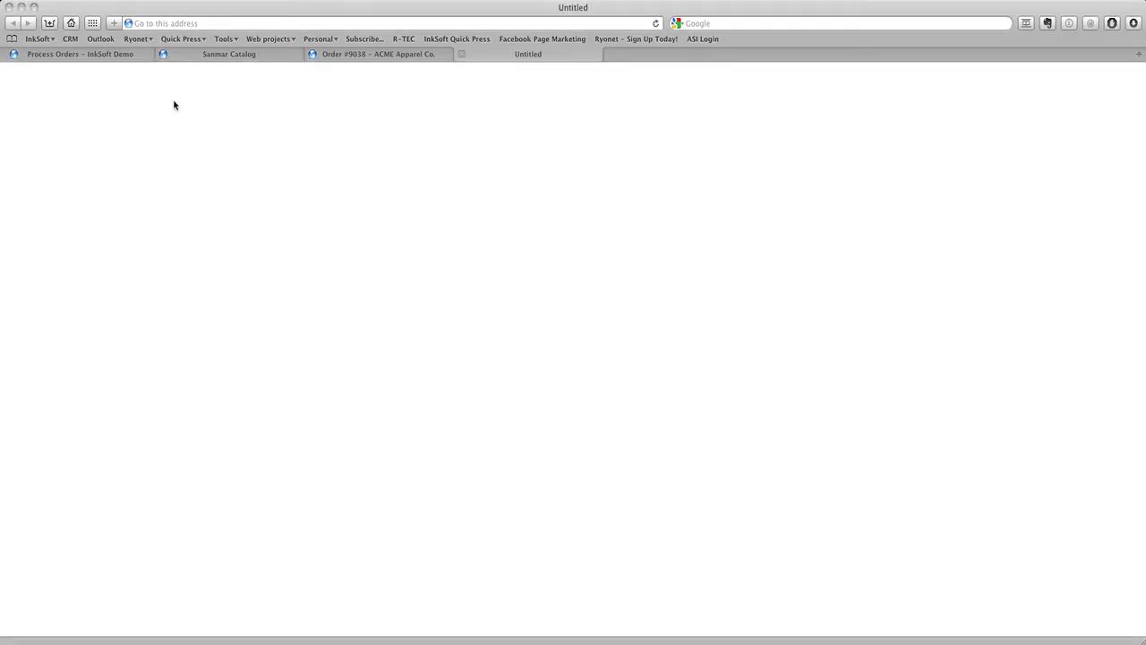
click(342, 54)
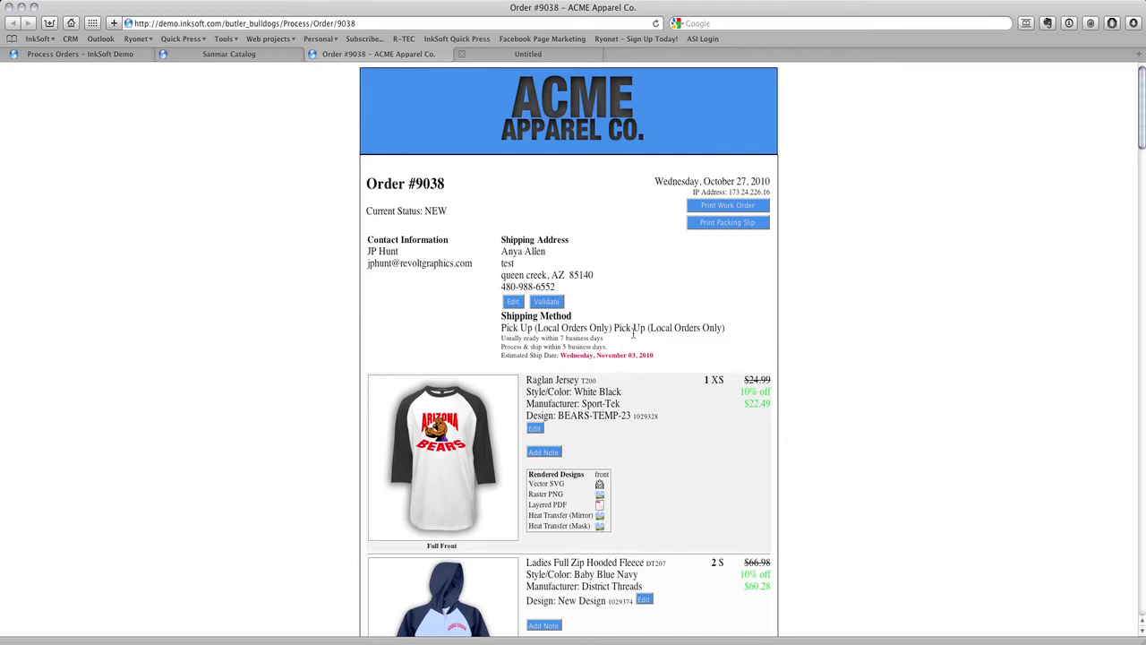
Approve the order with Approve Order at the bottom of the page and confirm with OK.
scroll(634, 333, down, 15)
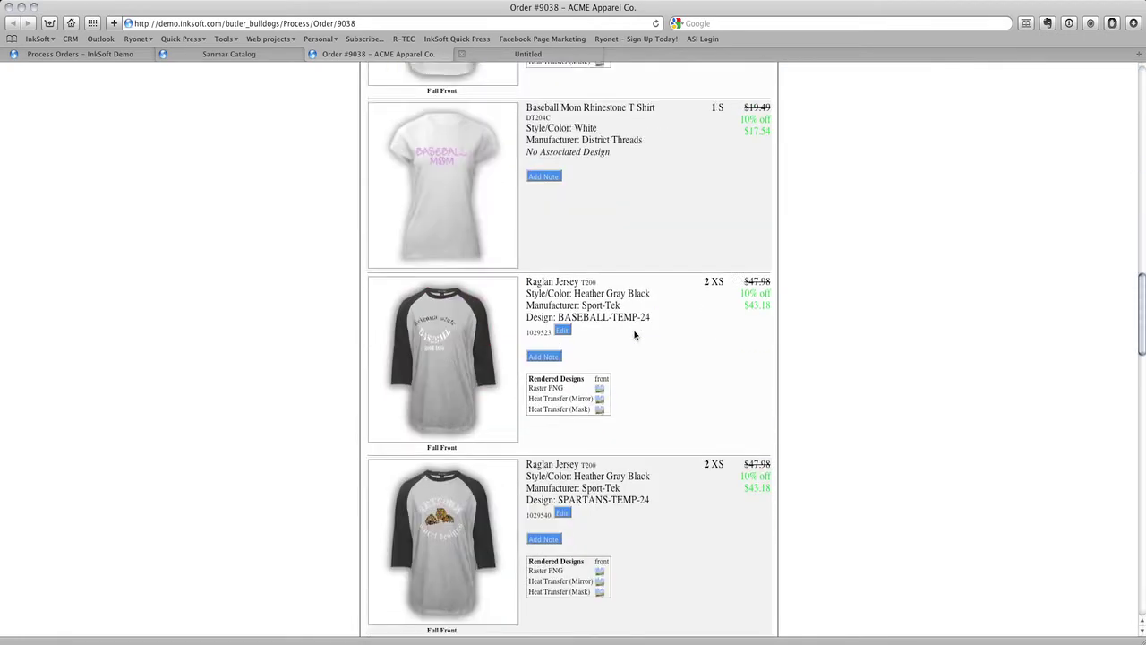
scroll(634, 334, down, 20)
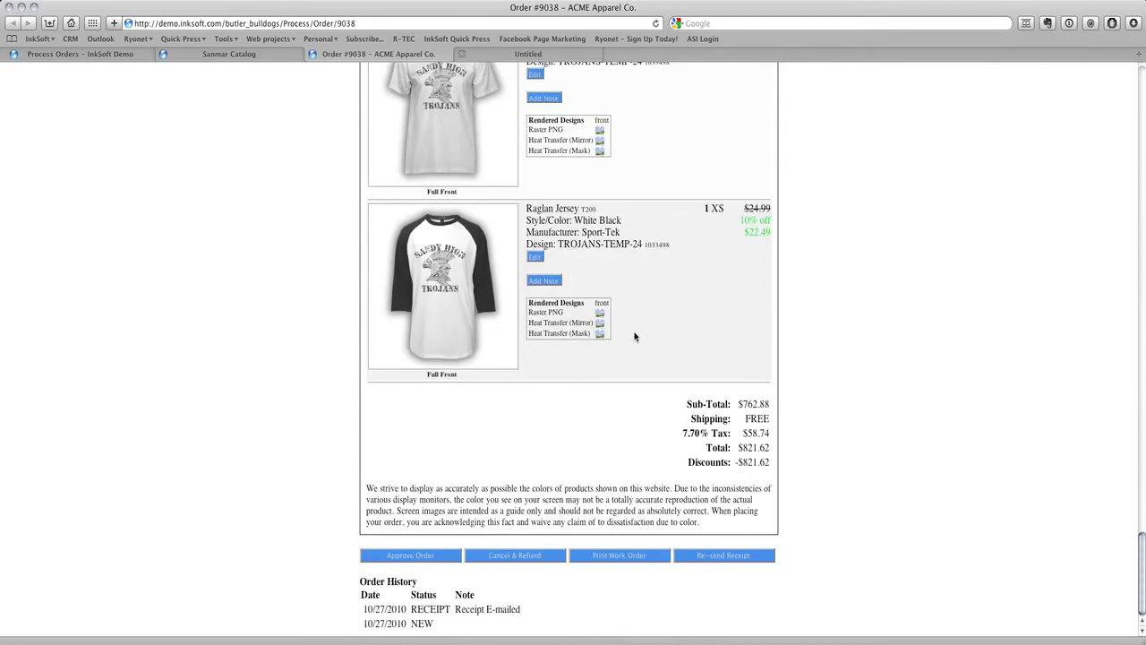
click(421, 555)
click(393, 555)
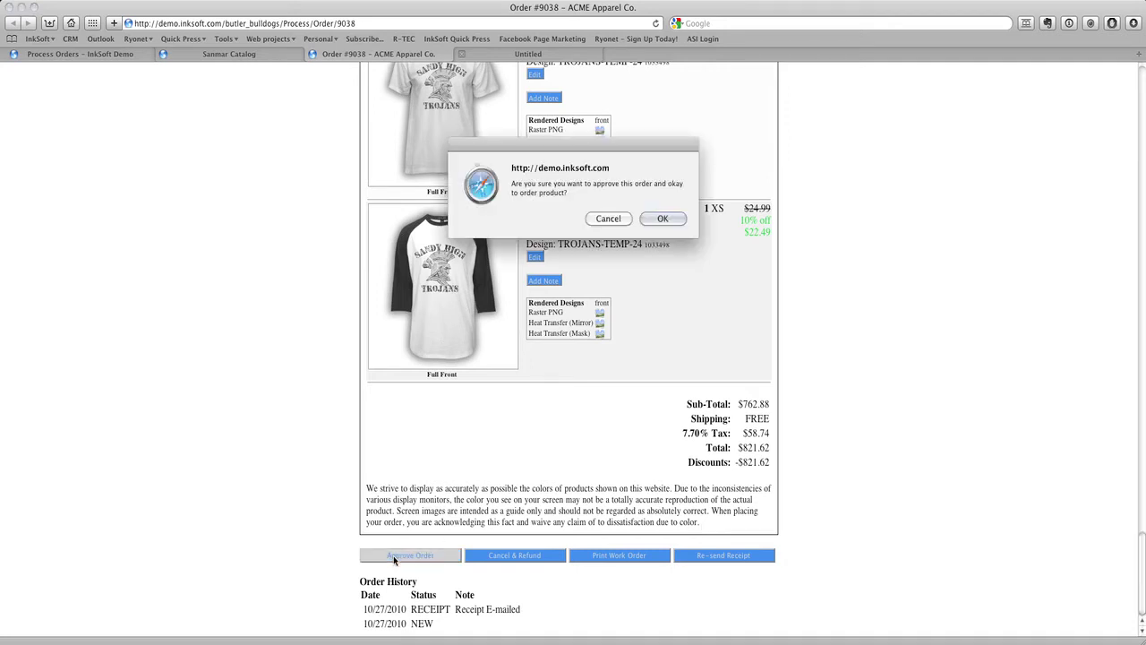
click(662, 219)
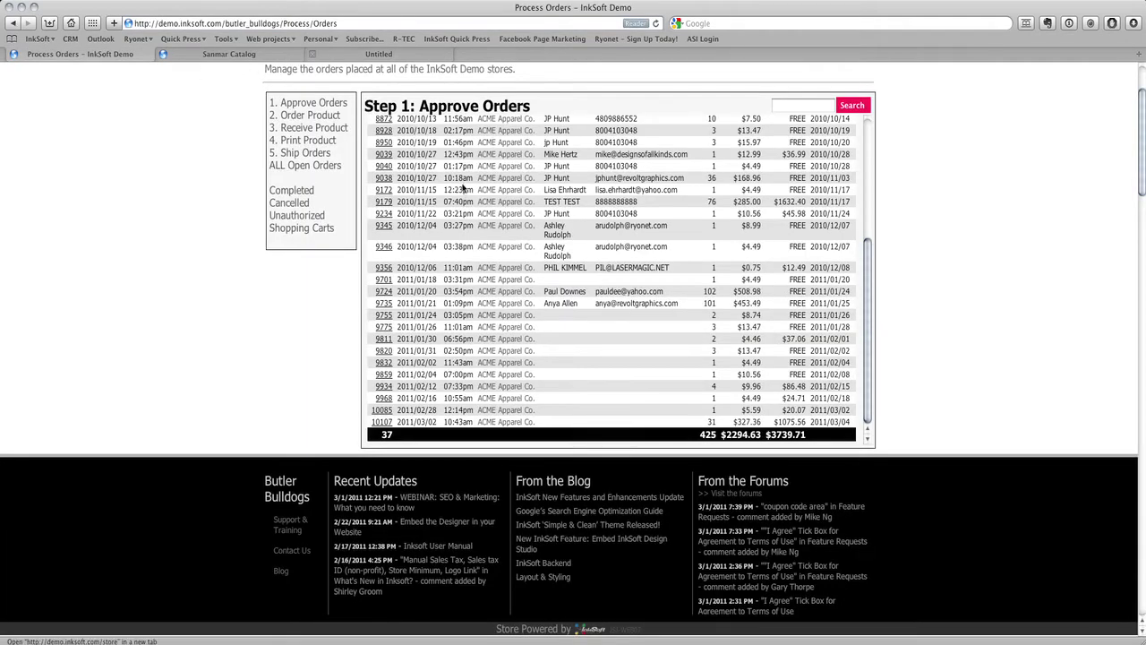
In Order Product, select order 9038 and view its product list, dismissing the alerts.
click(327, 122)
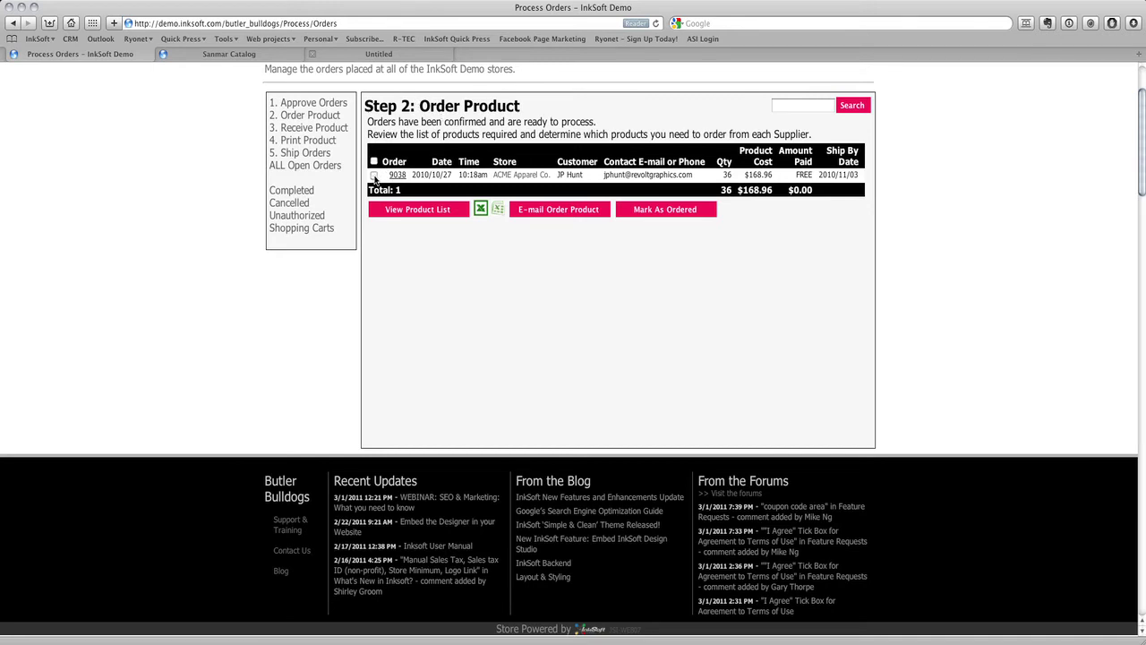
click(388, 215)
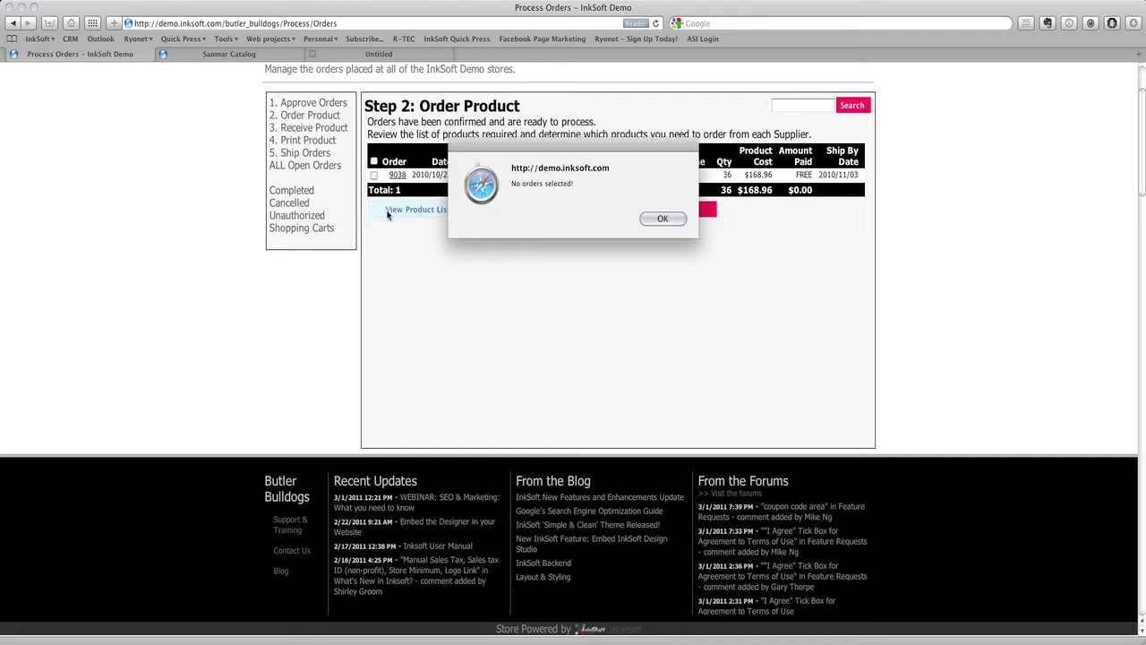
key(Return)
click(375, 176)
click(391, 211)
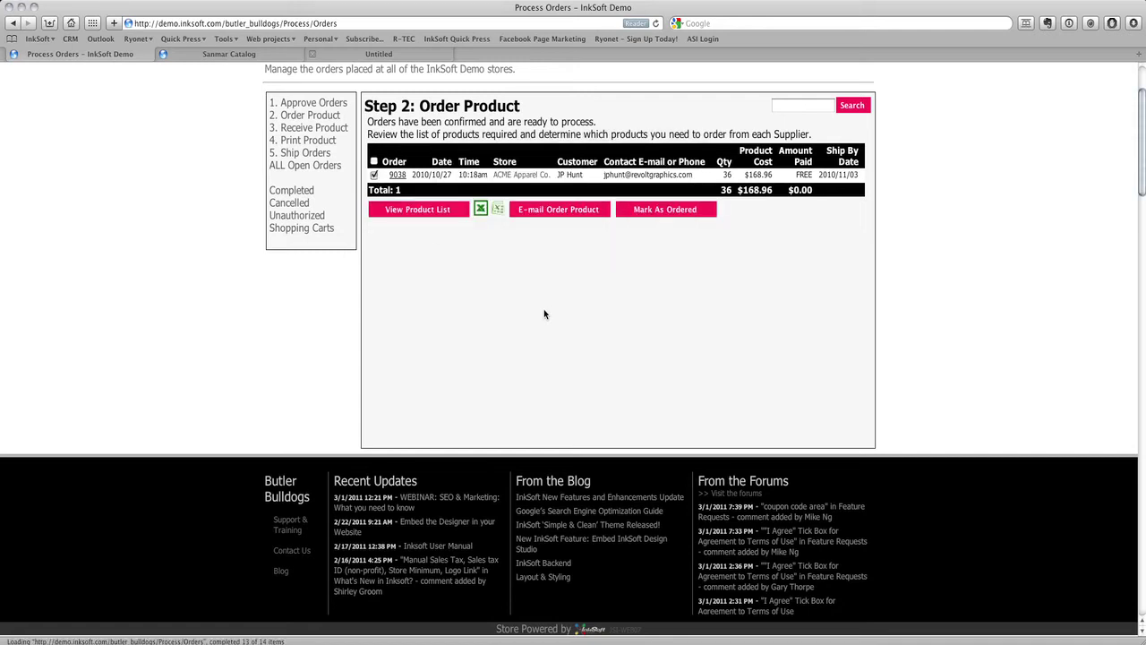
click(661, 218)
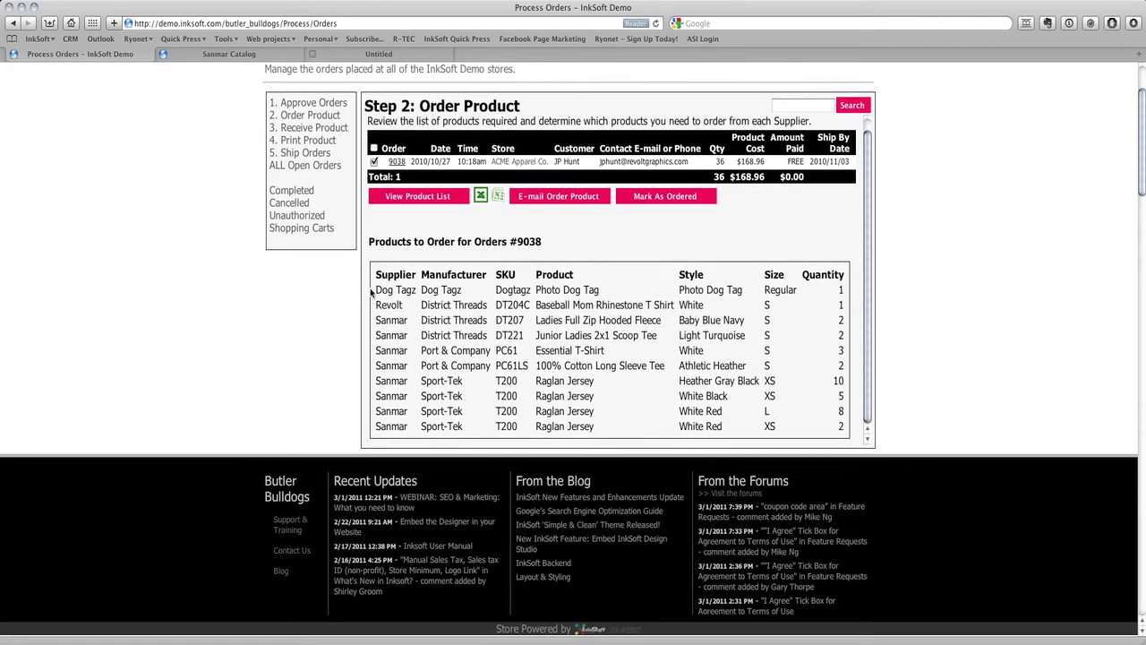
Mark order 9038 as ordered and confirm with OK.
drag(371, 294, 806, 428)
scroll(786, 392, down, 2)
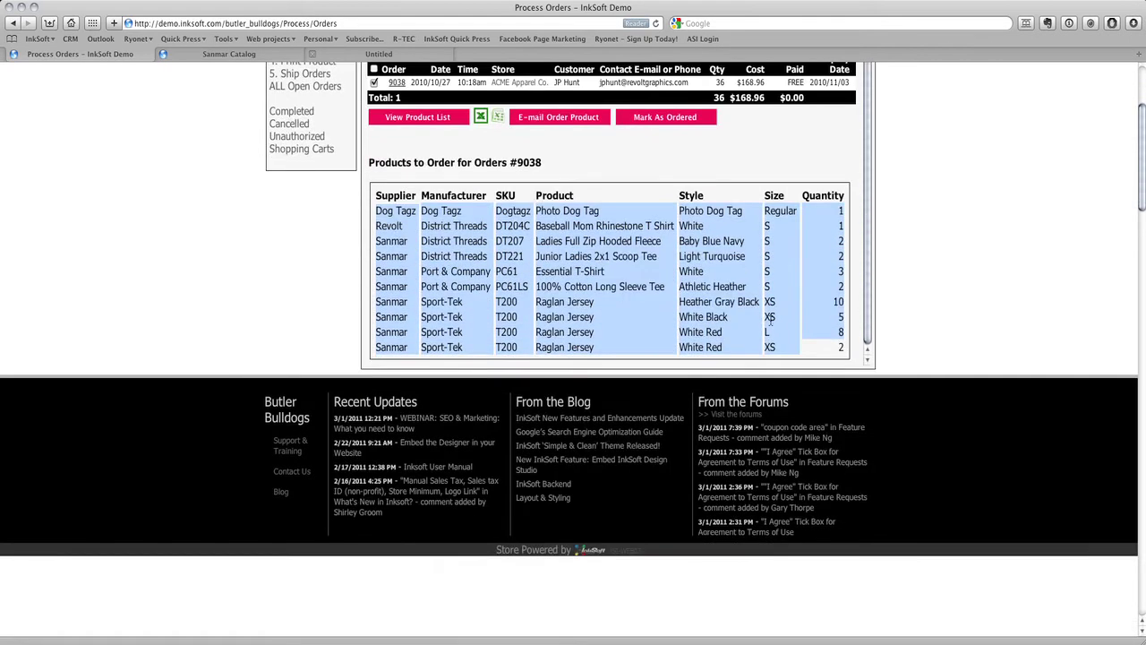
scroll(623, 188, up, 2)
click(583, 228)
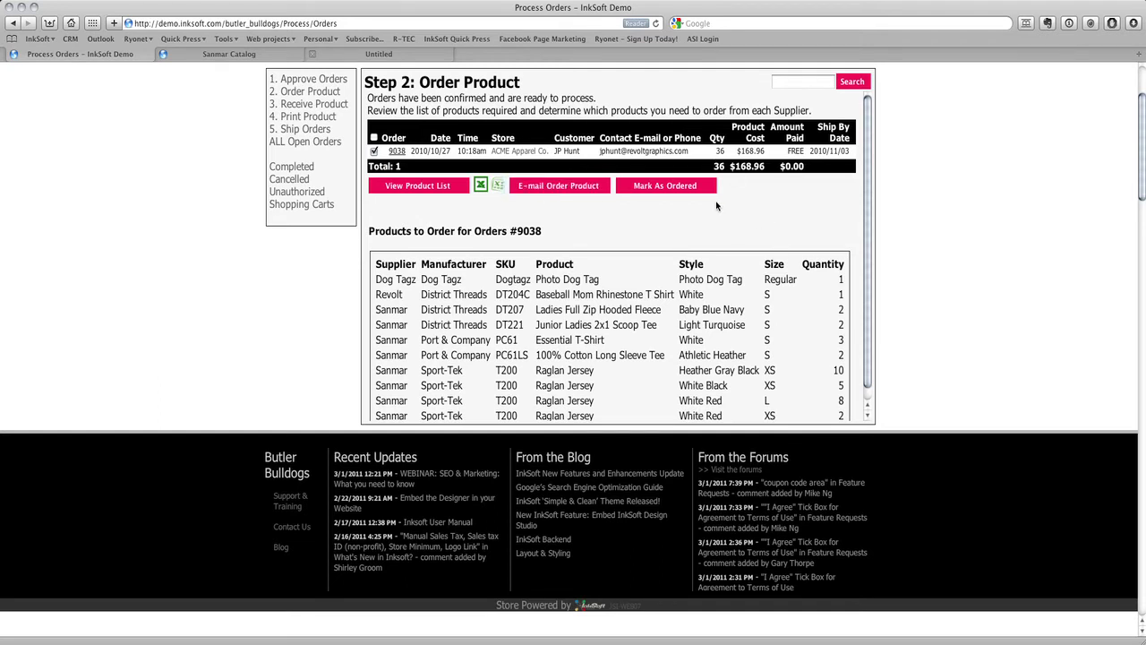
click(693, 186)
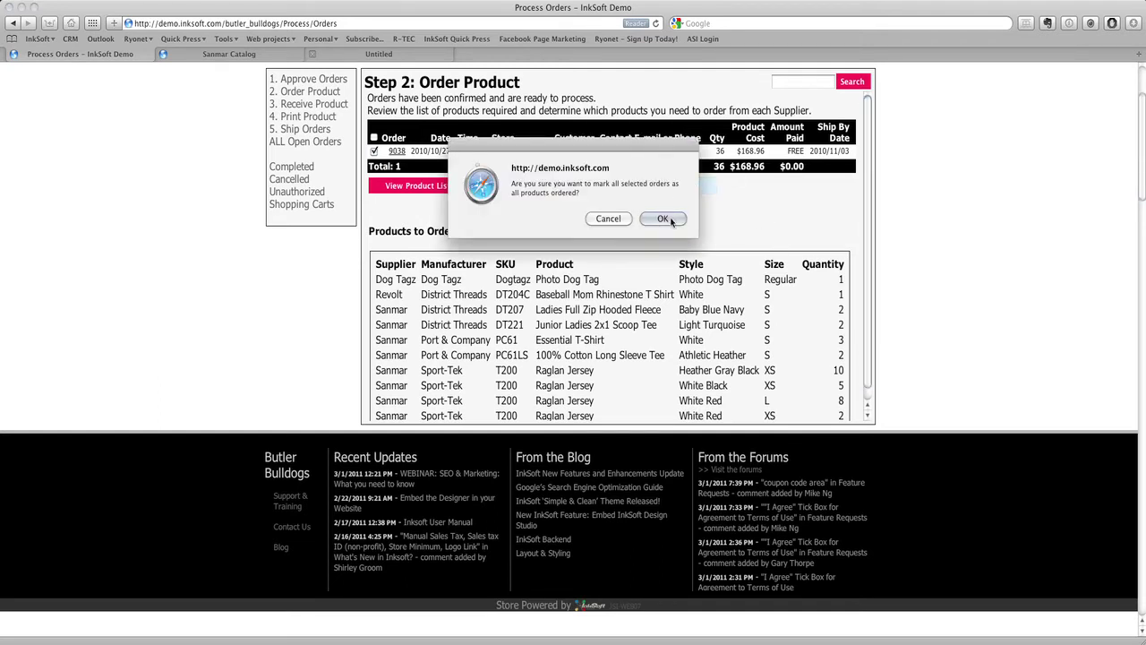
click(670, 220)
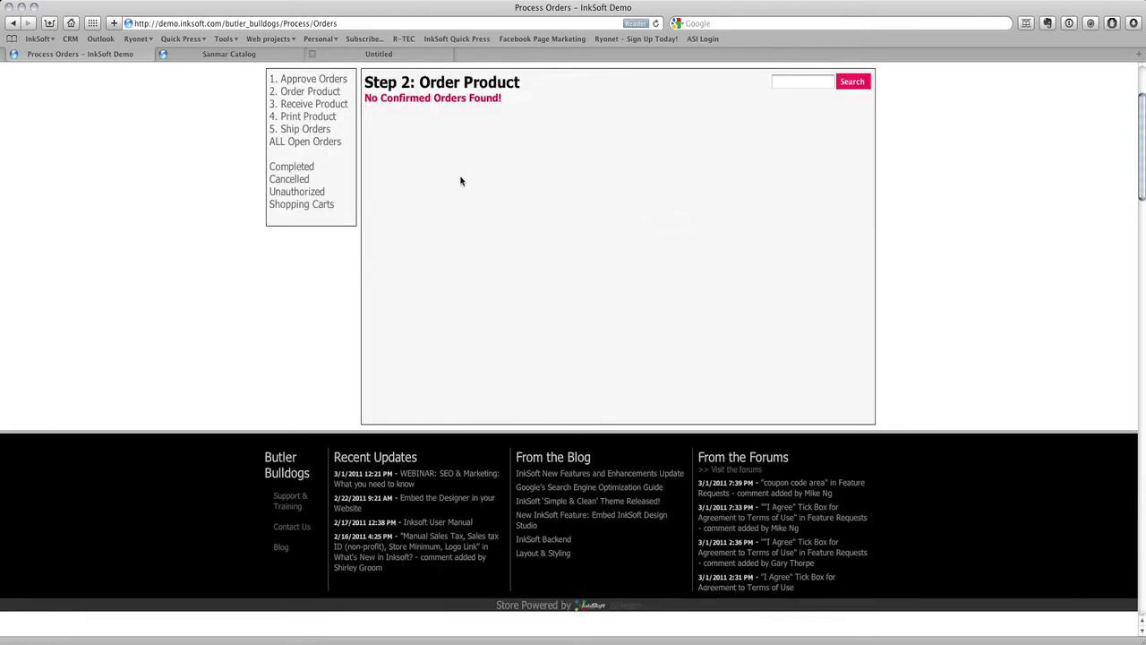
Tick order 9038 in Receive Product, move it to Print Product, then view the Step 4 list.
click(308, 105)
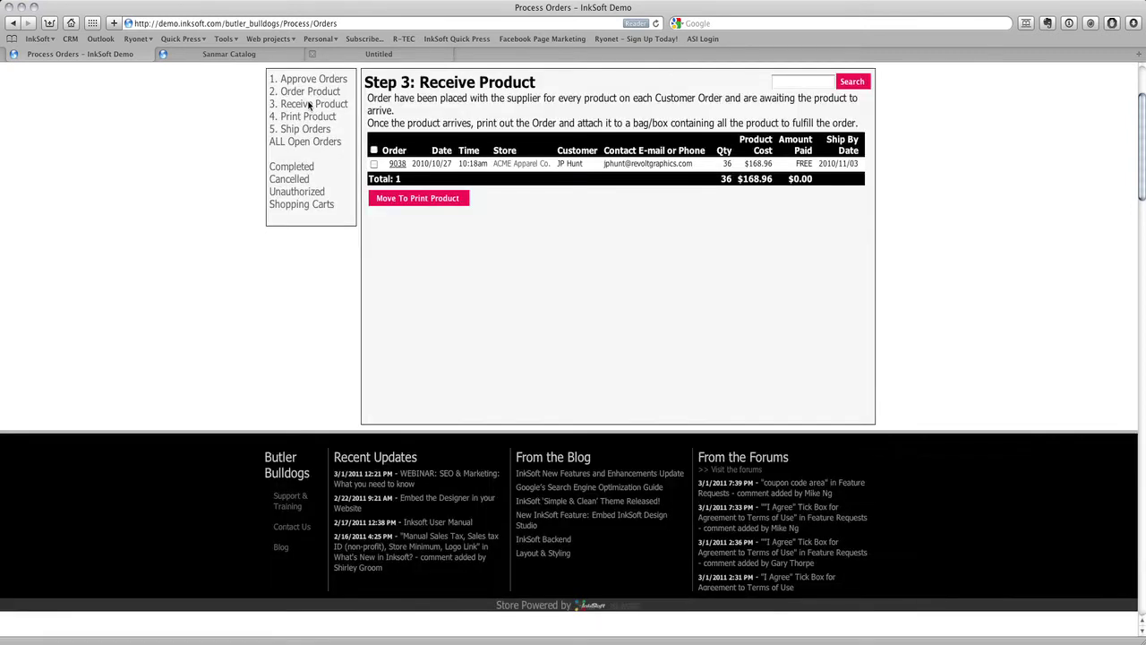
click(374, 164)
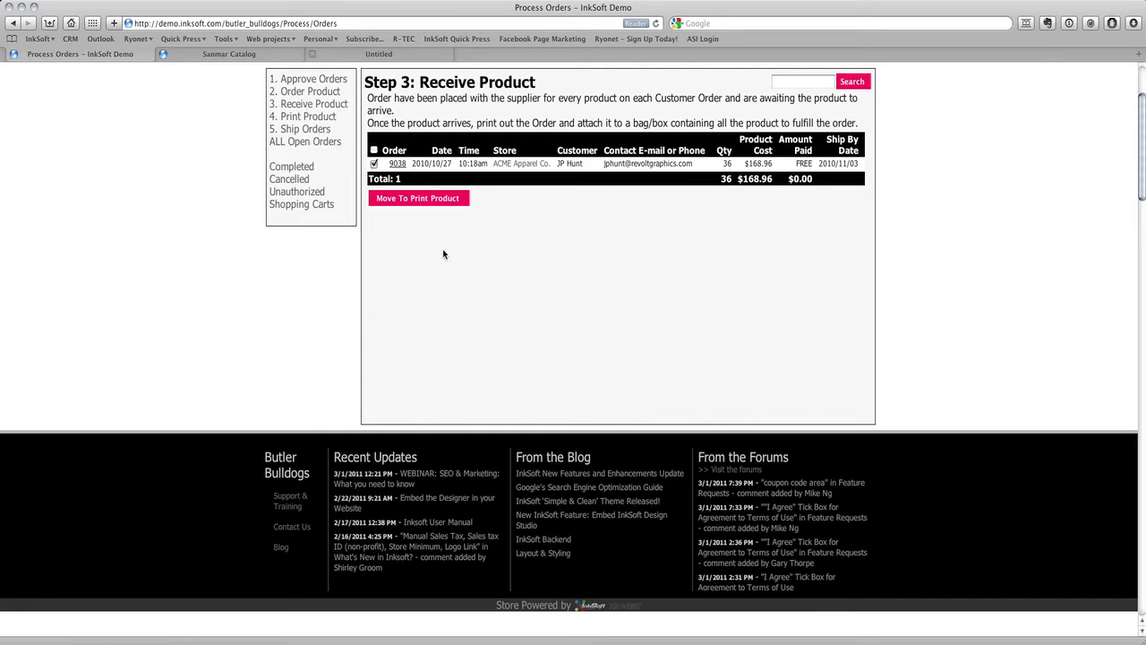
click(430, 204)
click(663, 218)
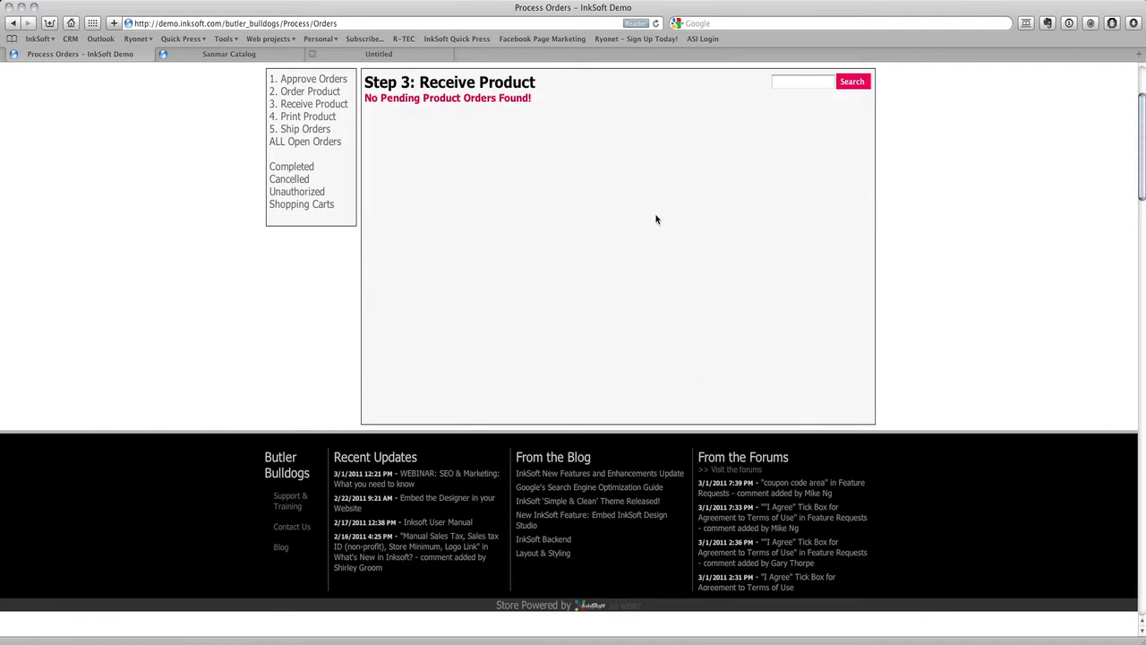
click(330, 120)
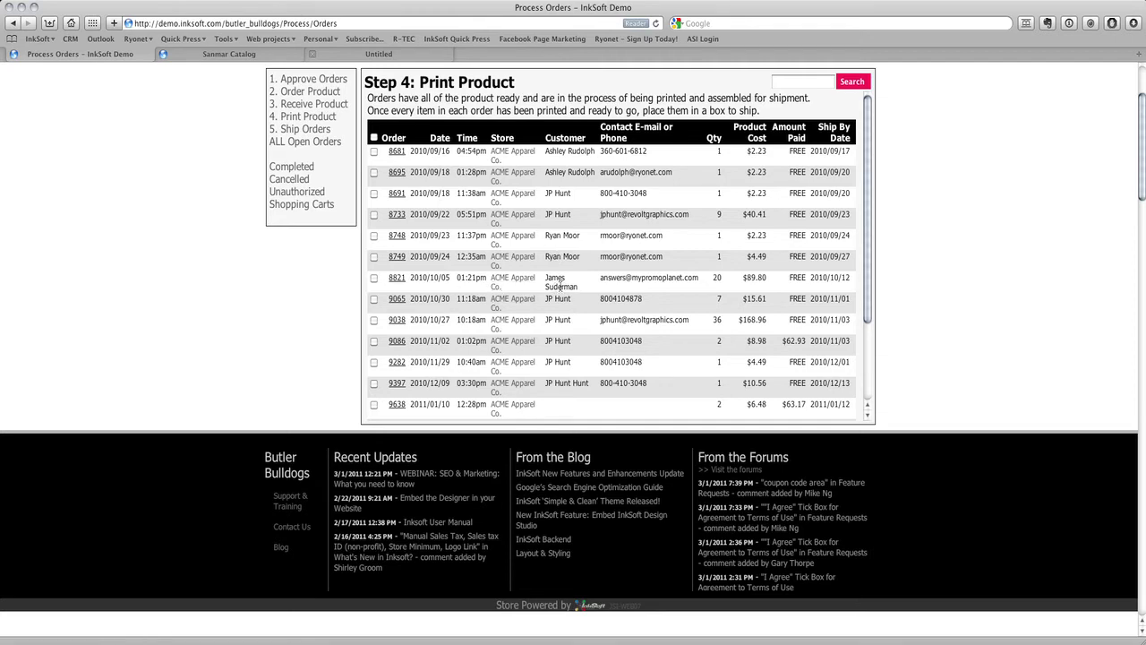
Select order 8681 and move it to Ship Order, confirming with OK.
click(374, 153)
scroll(394, 197, down, 10)
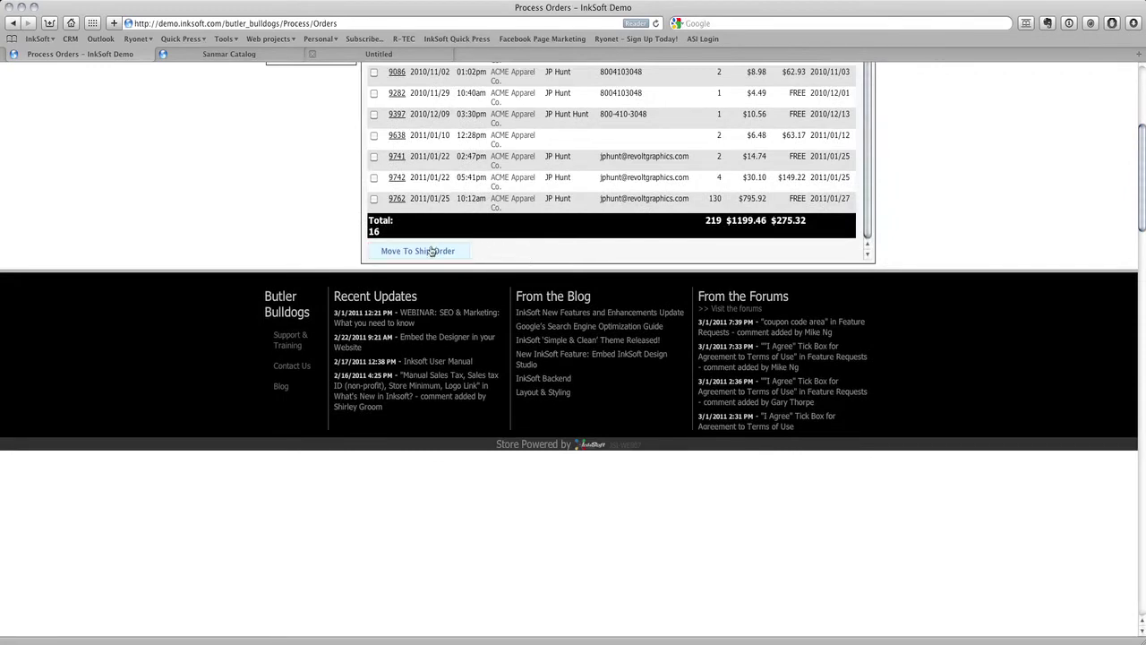
click(430, 252)
click(663, 220)
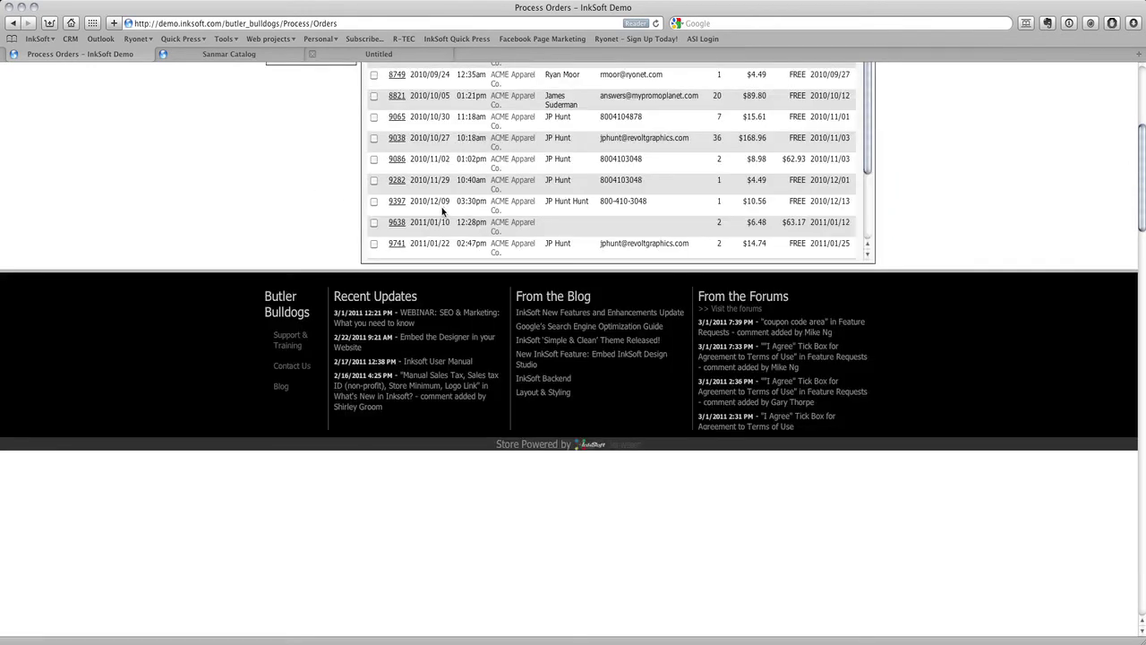
Open the Step 5: Ship Orders list showing orders 8648 and 8681.
scroll(439, 213, up, 5)
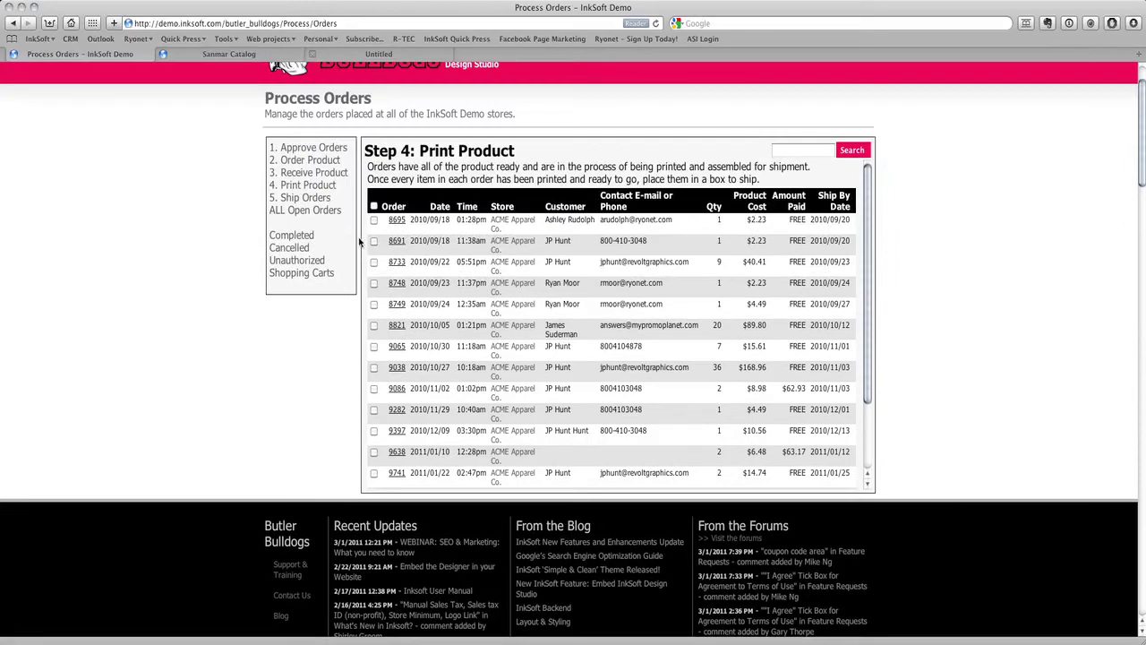
click(288, 198)
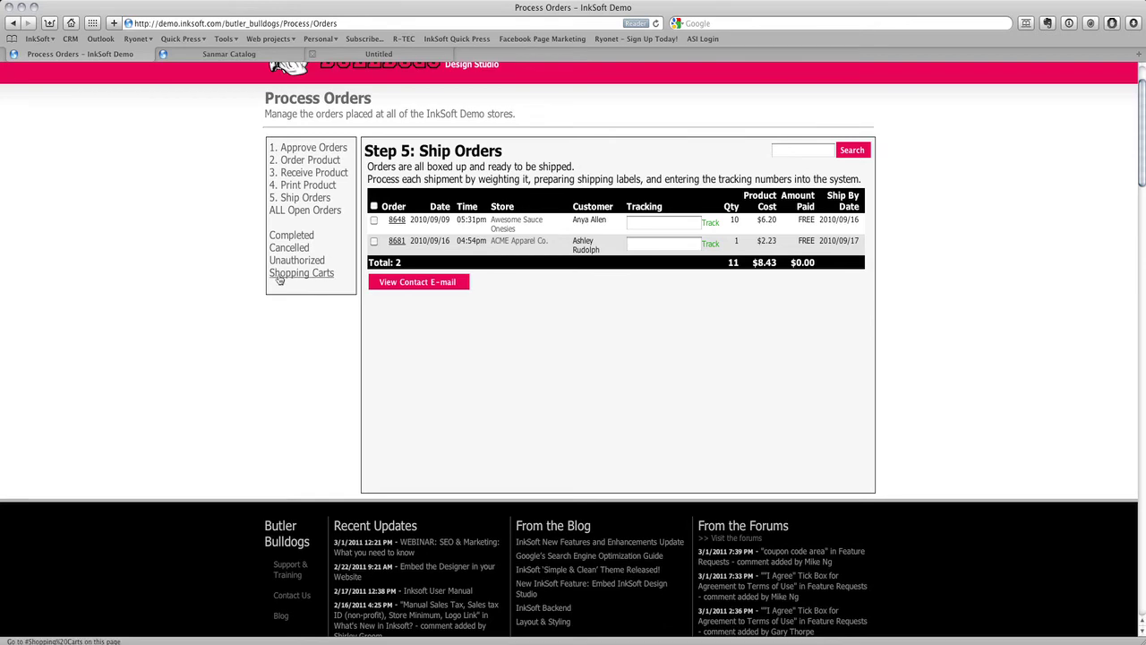
Open shopping cart SC1016049 from Shopping Carts and start a Send E-mail for it.
click(280, 277)
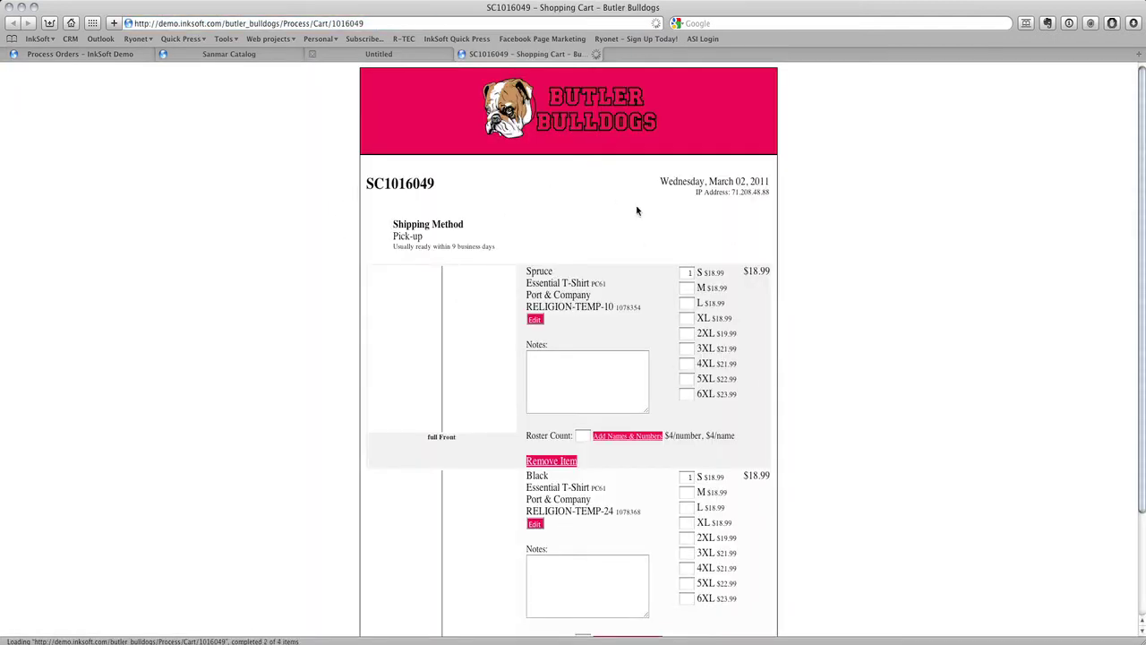
scroll(752, 304, down, 3)
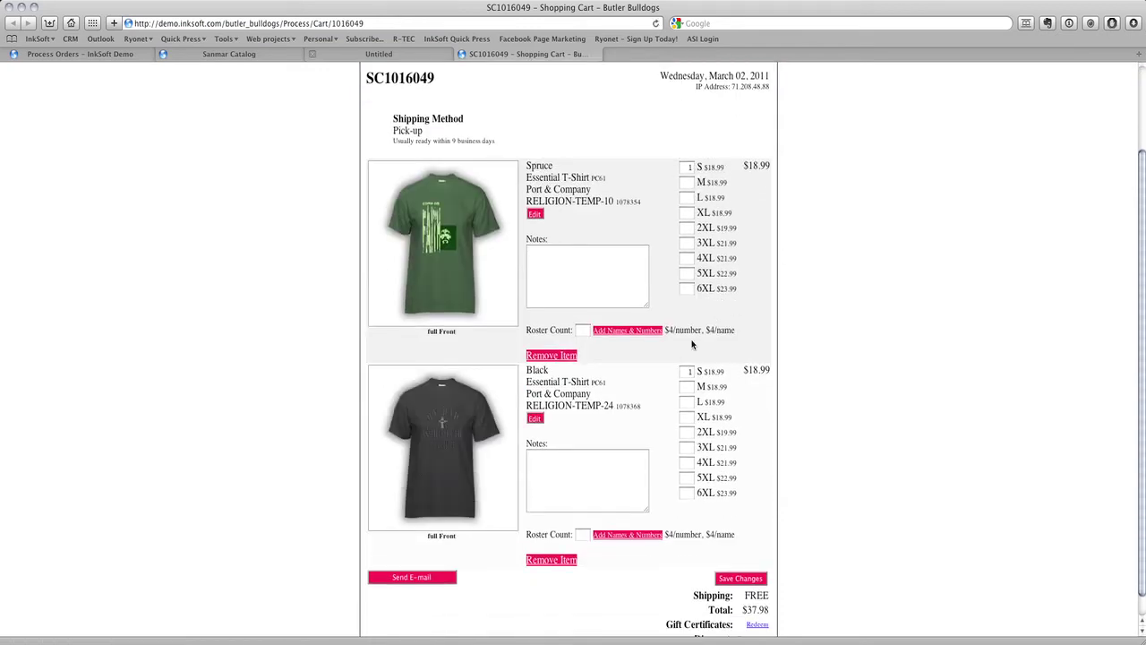
scroll(694, 345, down, 1)
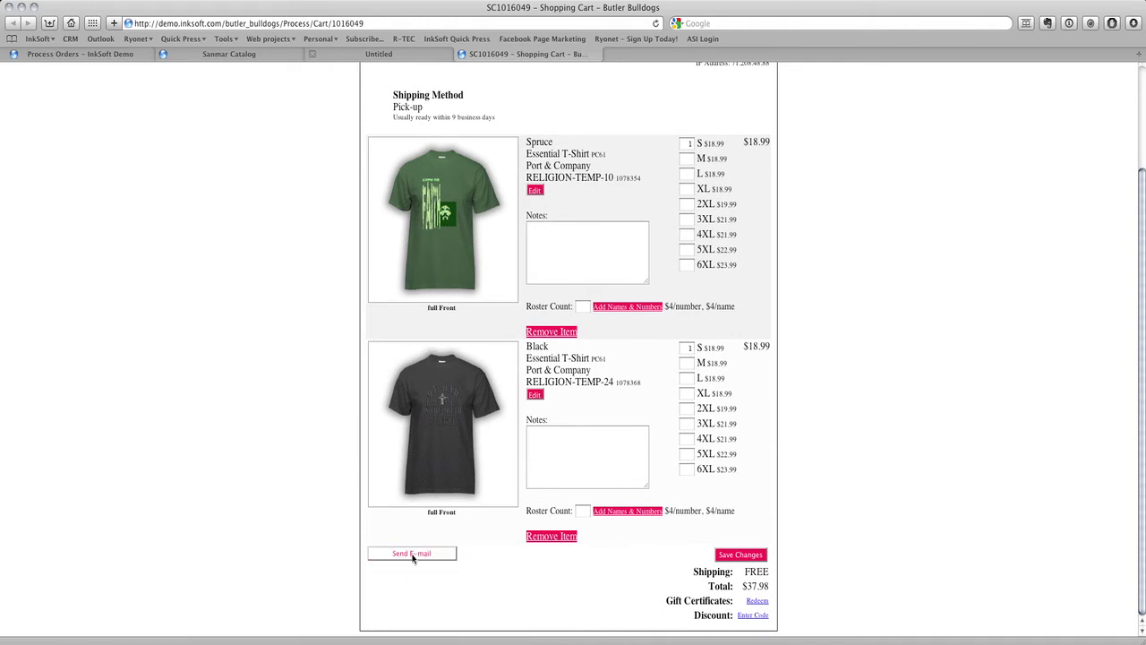
click(416, 555)
Load the Abandoned (custom) e-mail template for the cart, then go back to the Process Orders tab.
click(440, 555)
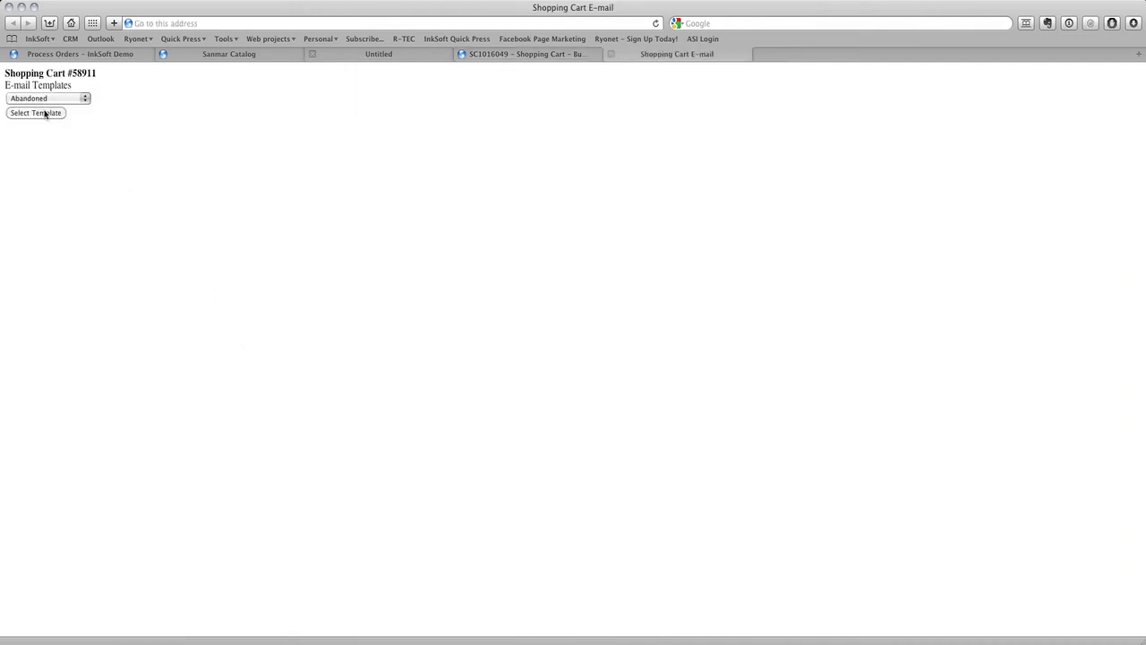
click(44, 113)
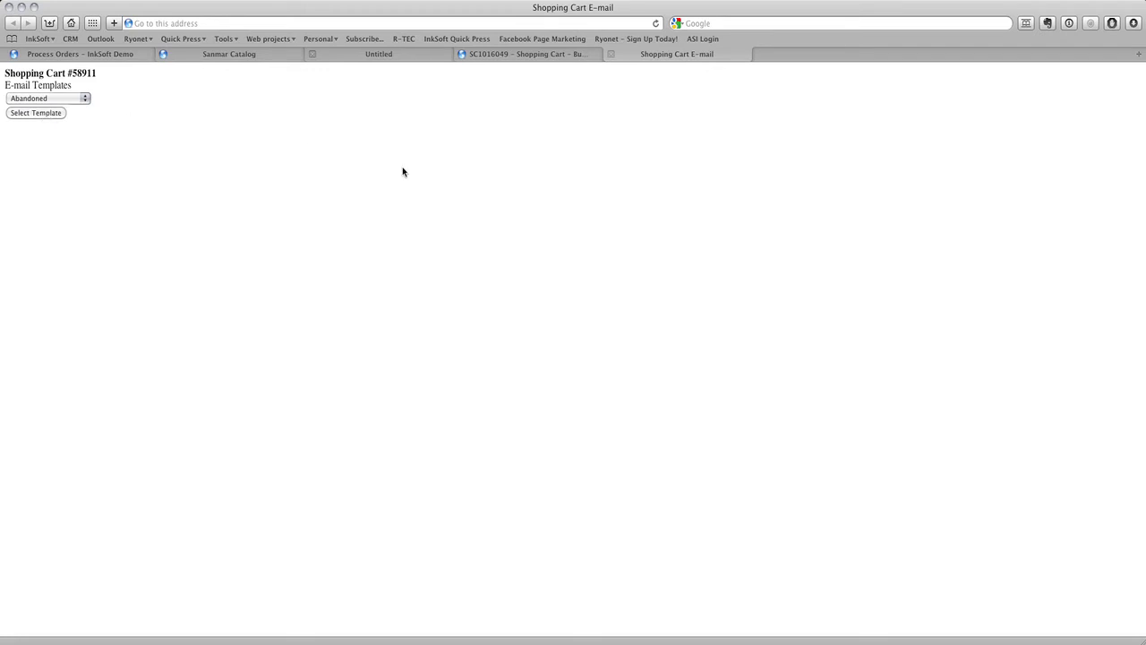
click(43, 114)
click(46, 101)
click(46, 108)
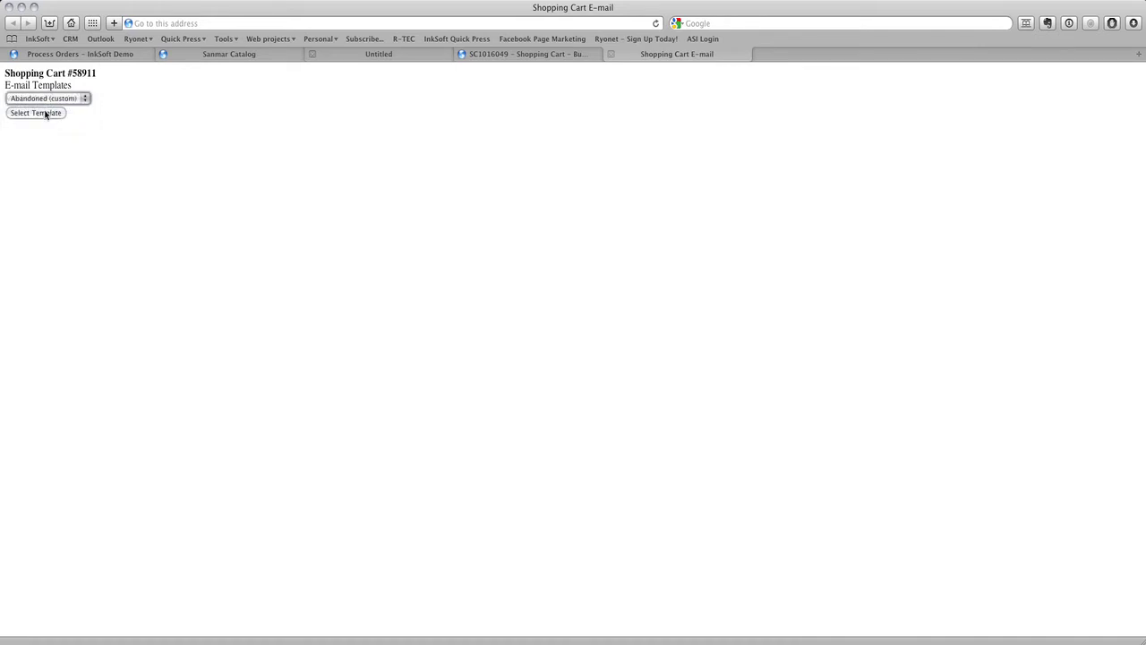
click(46, 114)
click(123, 55)
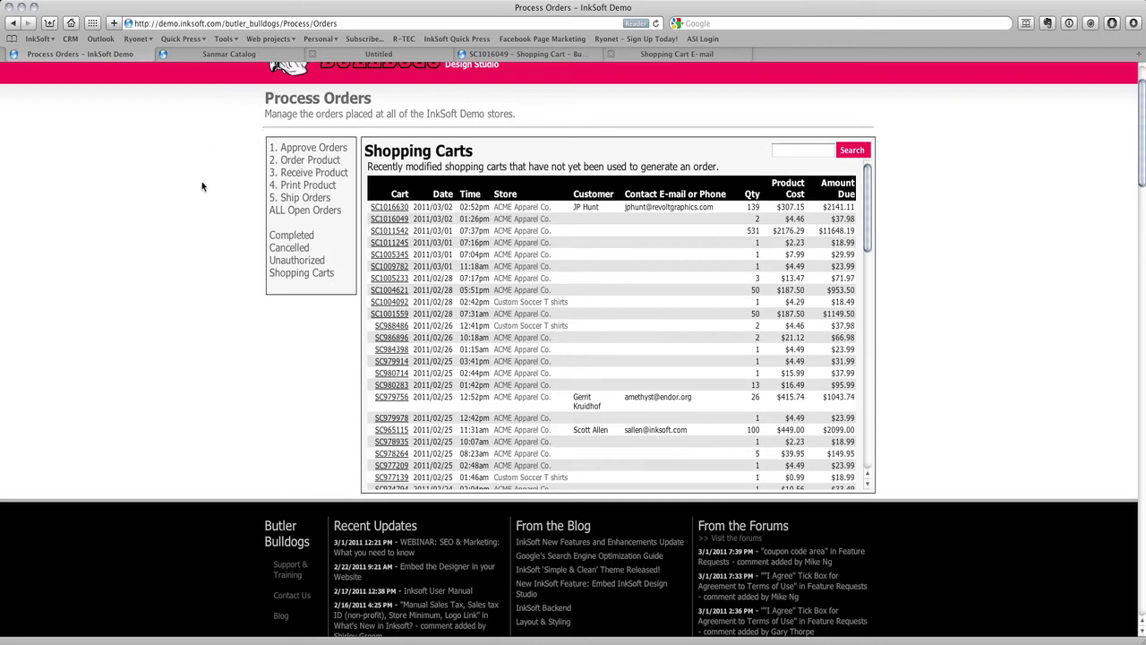
Open Config and go to General > Store Information for the Butler Bulldogs store.
scroll(203, 188, up, 1)
scroll(203, 188, up, 2)
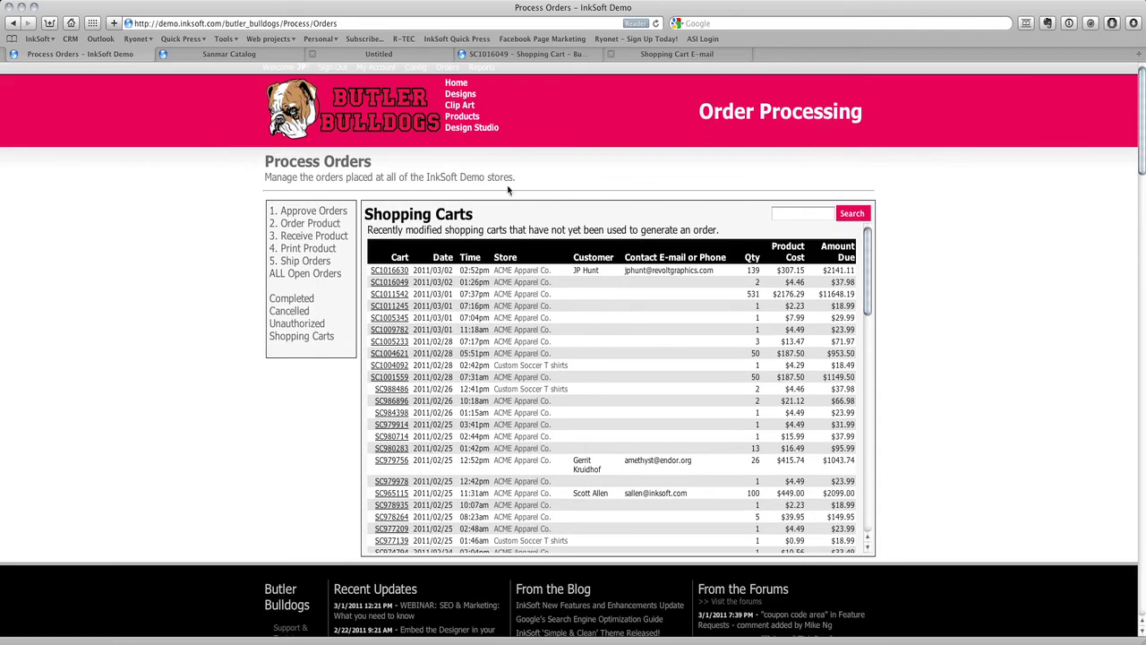
click(482, 68)
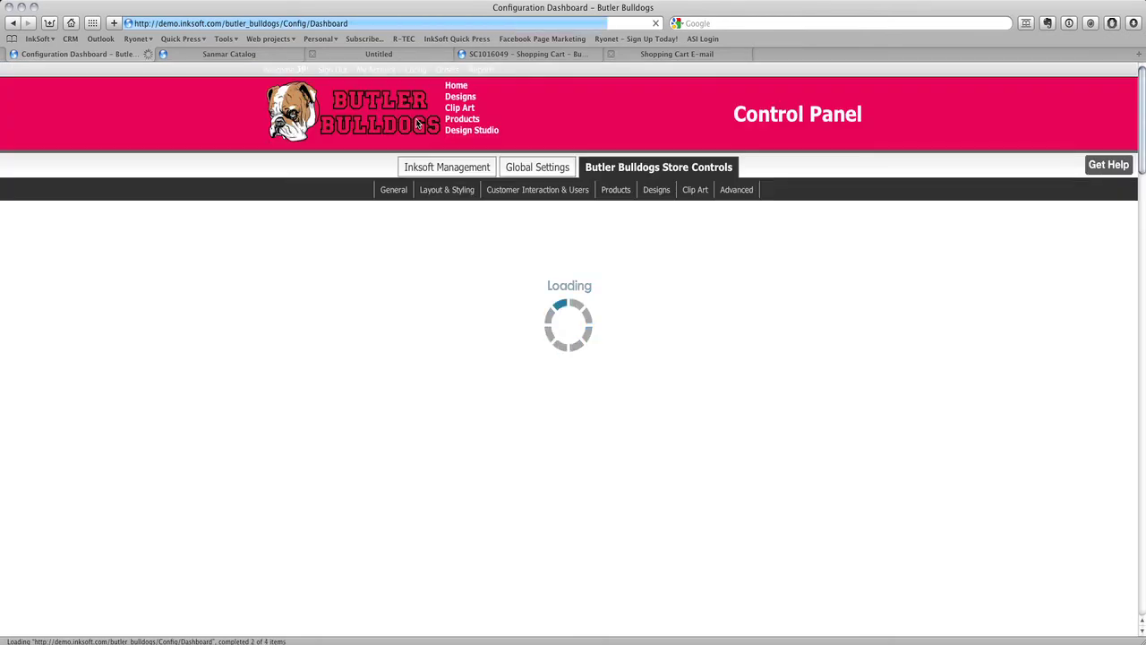
mouse_move(394, 192)
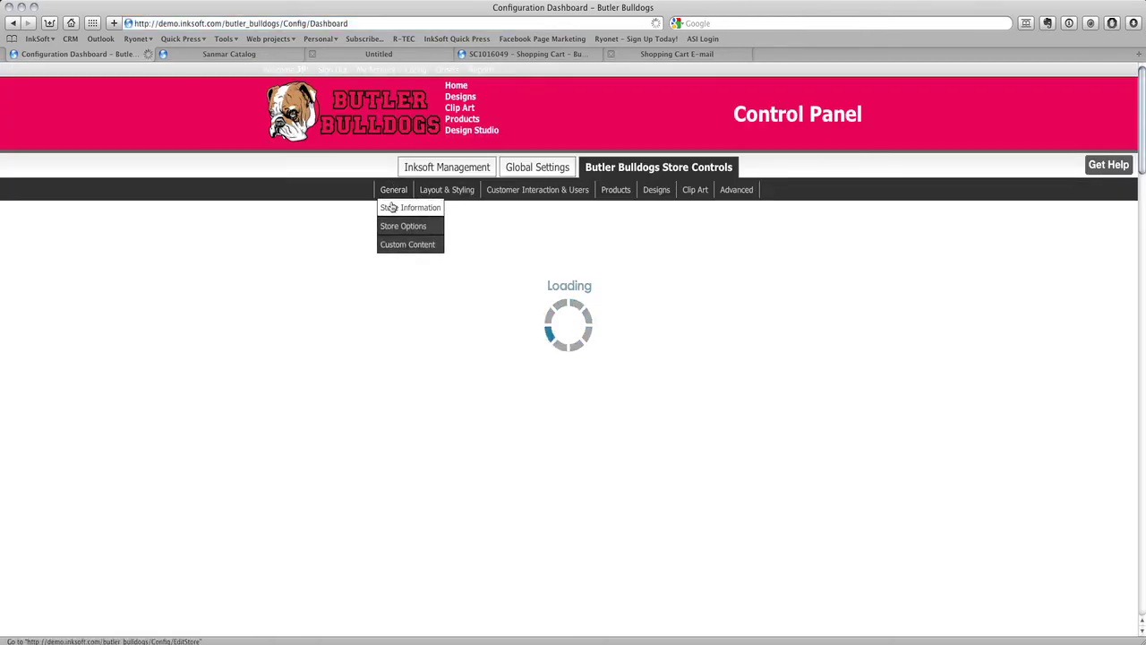
click(391, 208)
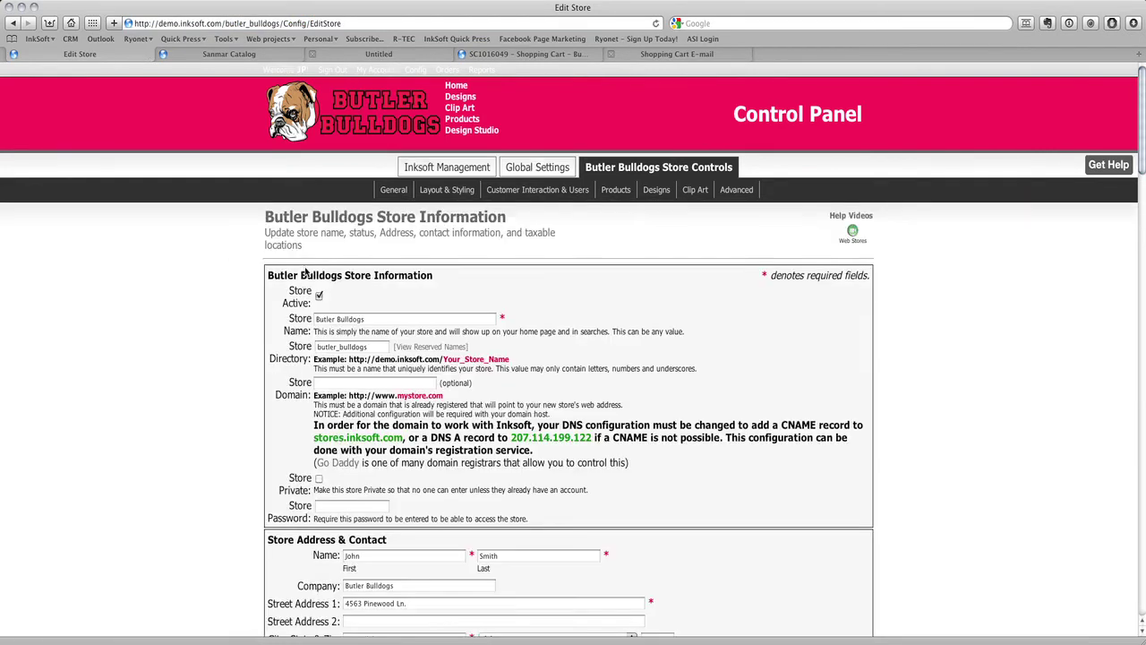
Enable commission editing, set a 12% commission, fill in the first salesperson, and attempt to save.
scroll(387, 364, down, 10)
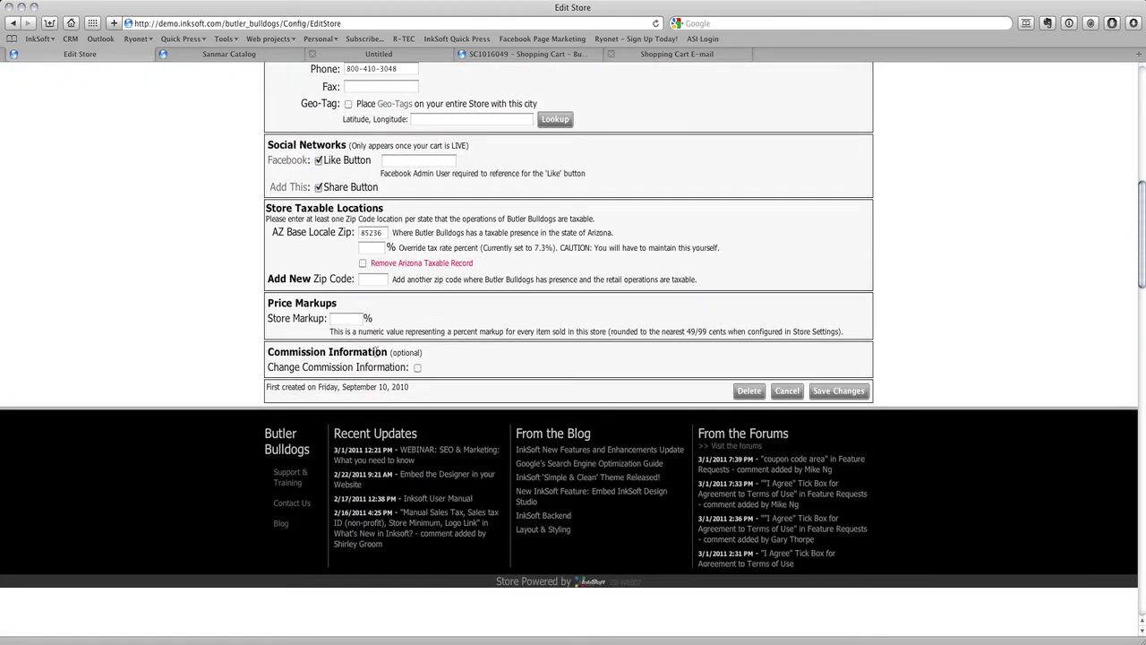
click(355, 321)
click(417, 368)
click(375, 387)
text(12)
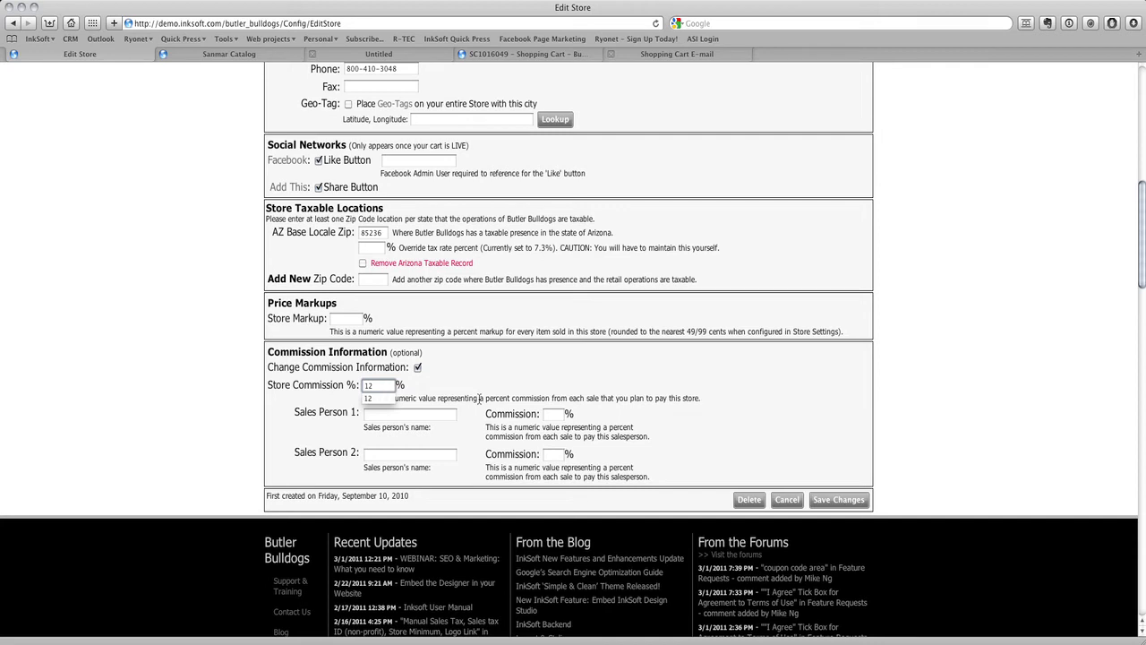
click(546, 383)
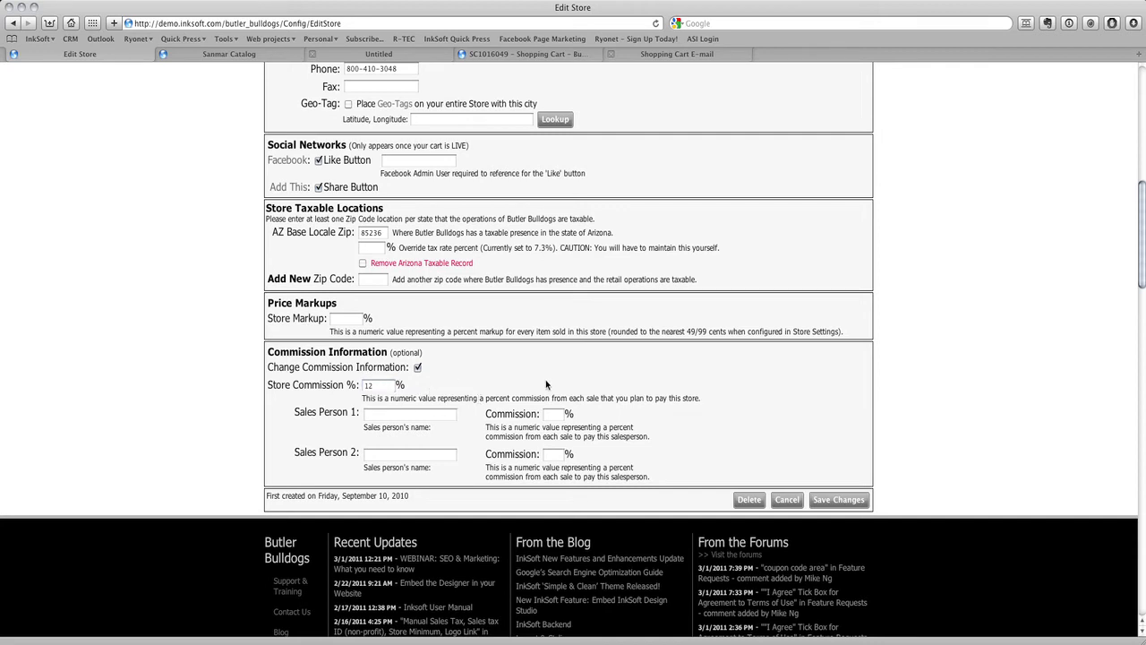
click(375, 414)
click(833, 499)
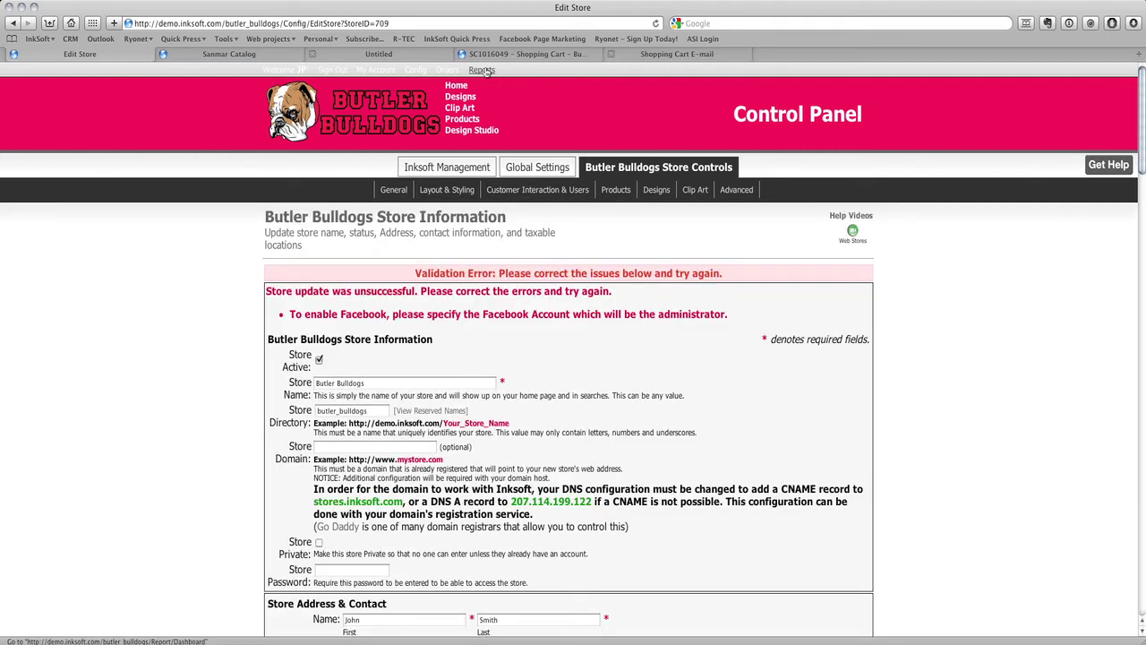
Close the stray Shopping Cart E-mail tab and open Store Commission Report from the Report Dashboard.
click(485, 71)
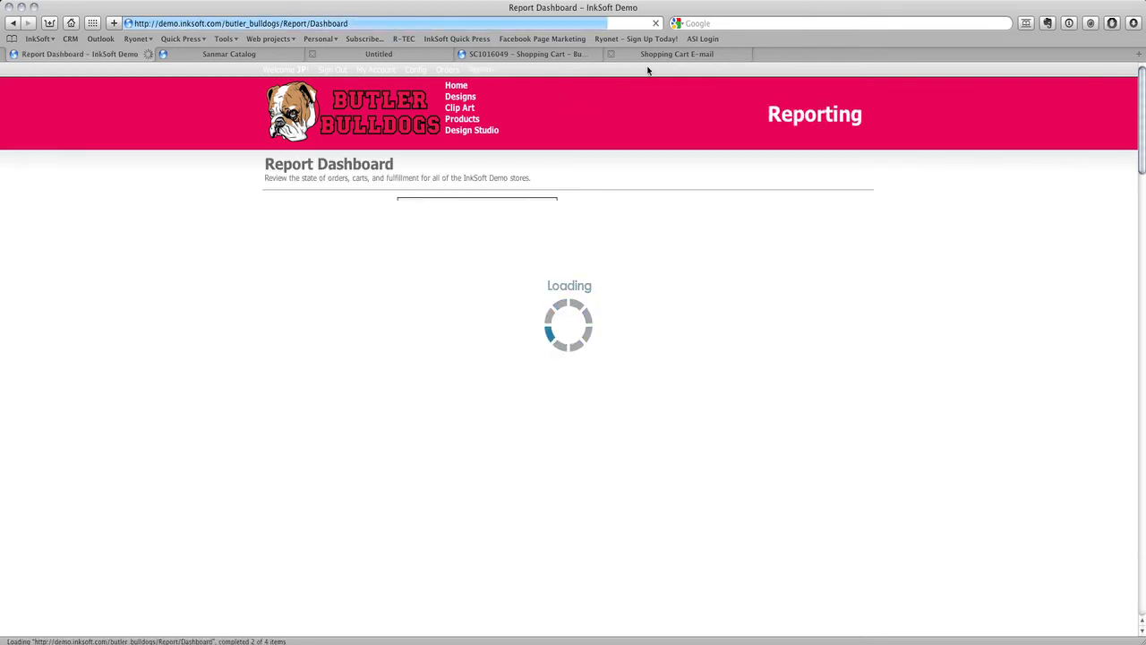
click(651, 55)
click(610, 55)
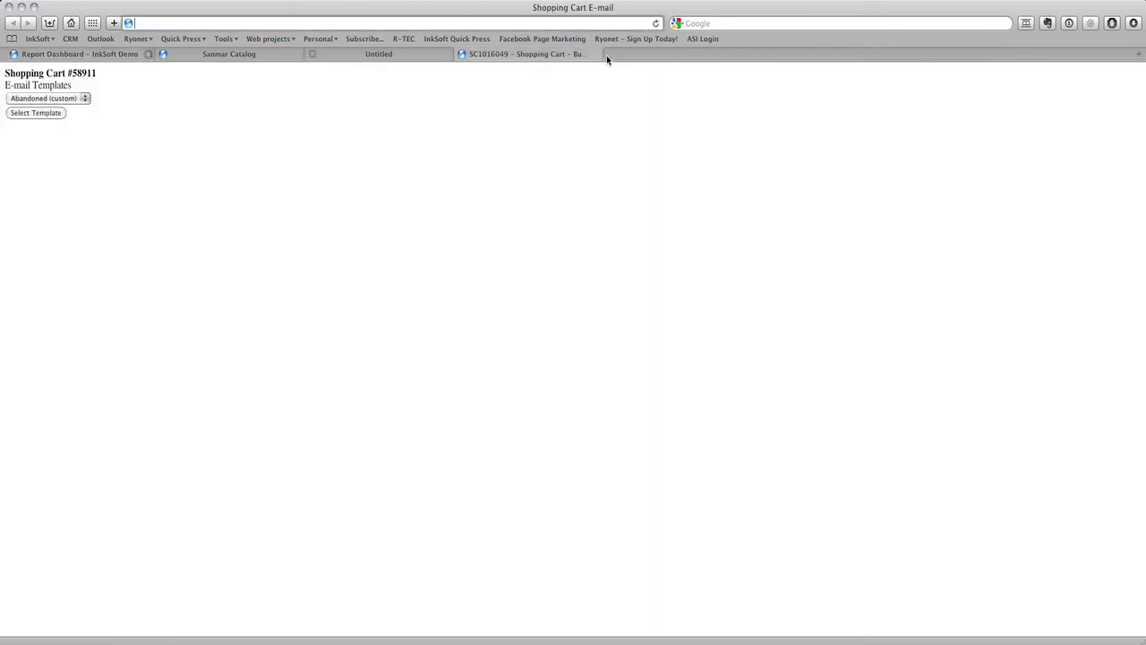
click(376, 55)
click(136, 56)
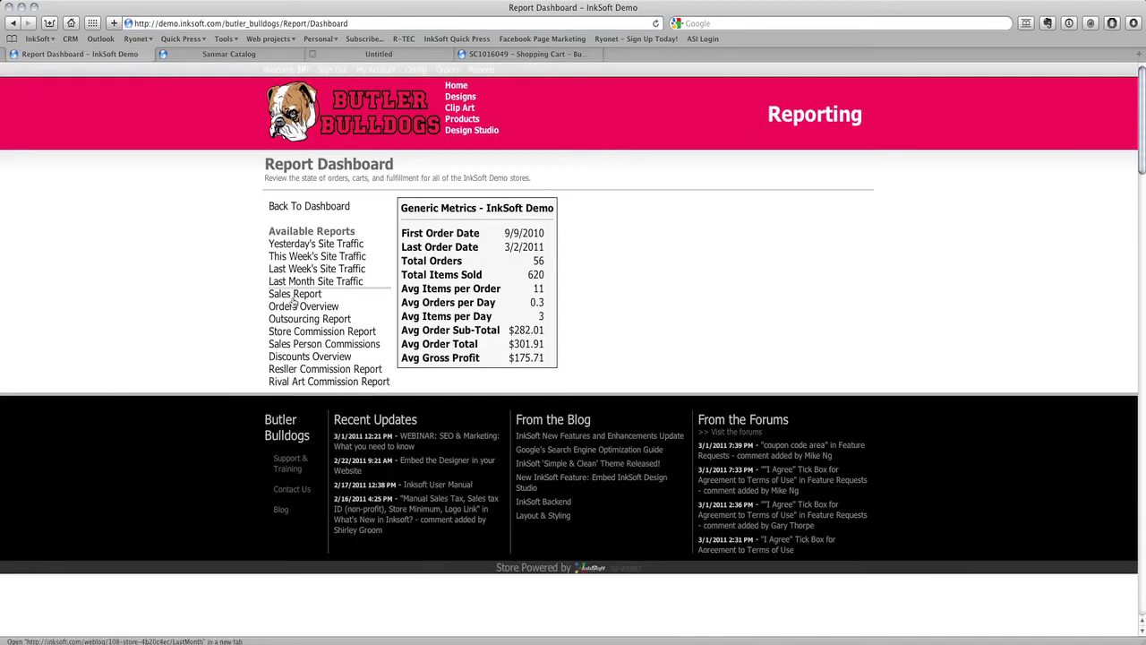
click(293, 334)
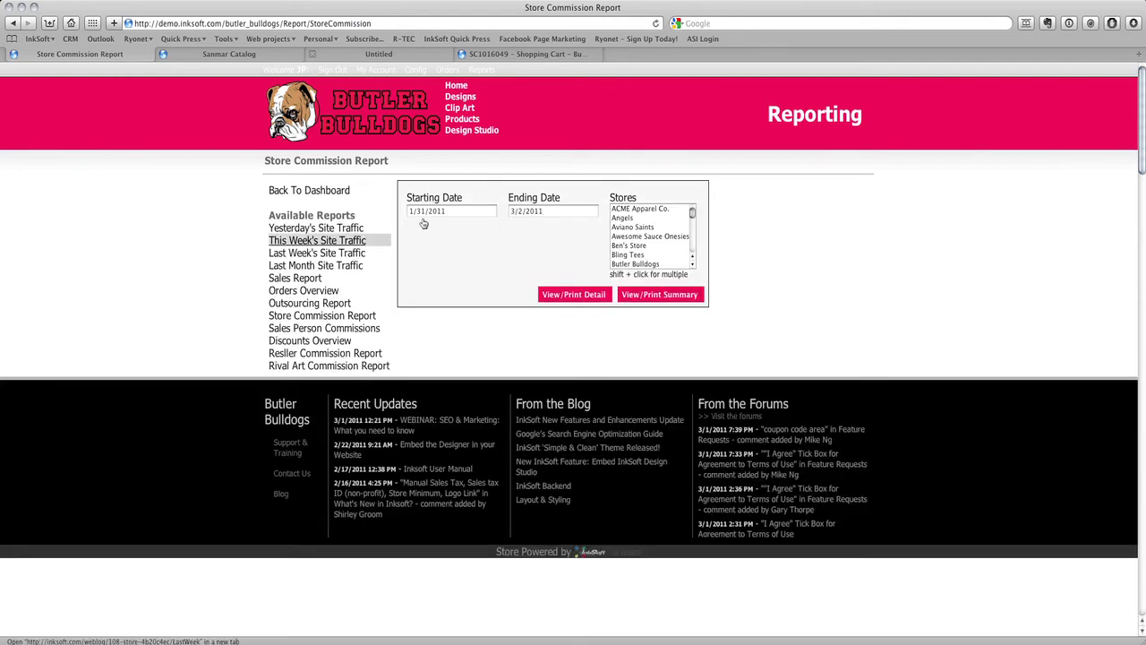
Set the starting date to 01/01/2011, leaving the ending date unchanged.
click(447, 211)
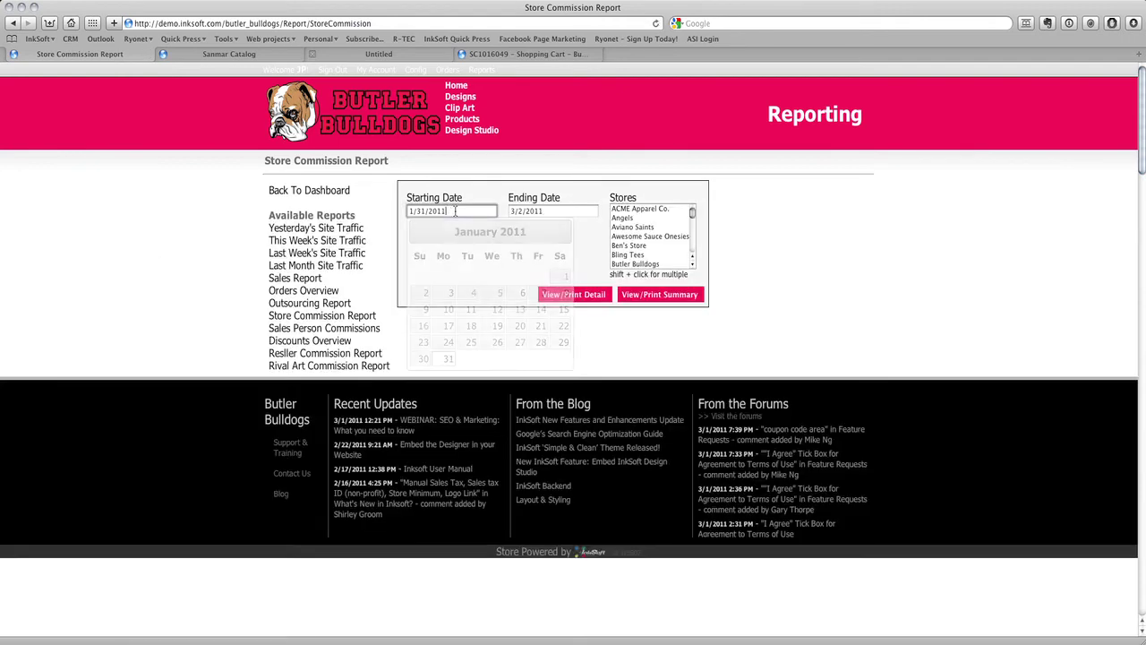
click(566, 276)
click(566, 210)
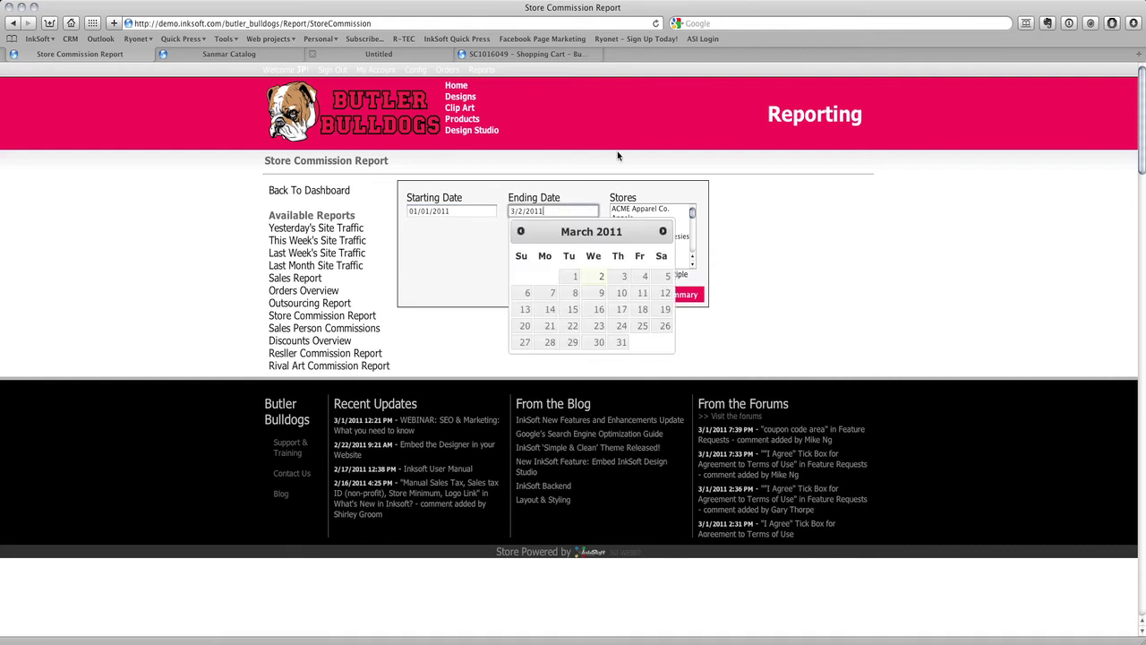
click(644, 165)
Choose the Butler Bulldogs, Cheer Gear and Custom baby blanets stores in the Stores list.
click(637, 210)
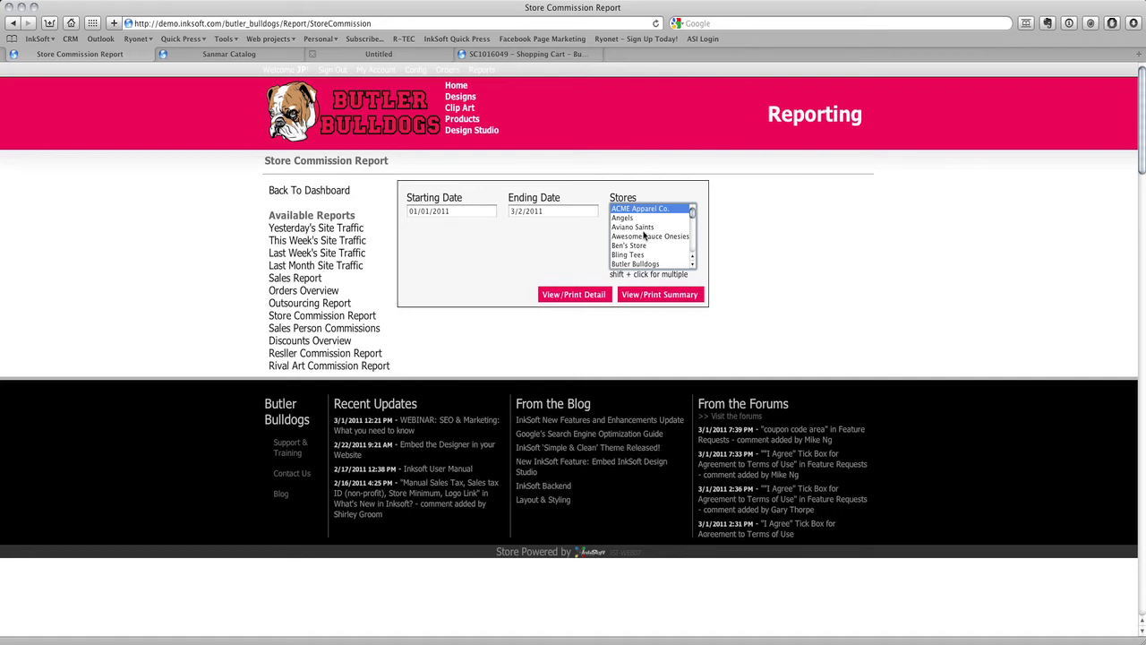
super+click(643, 235)
super+click(642, 255)
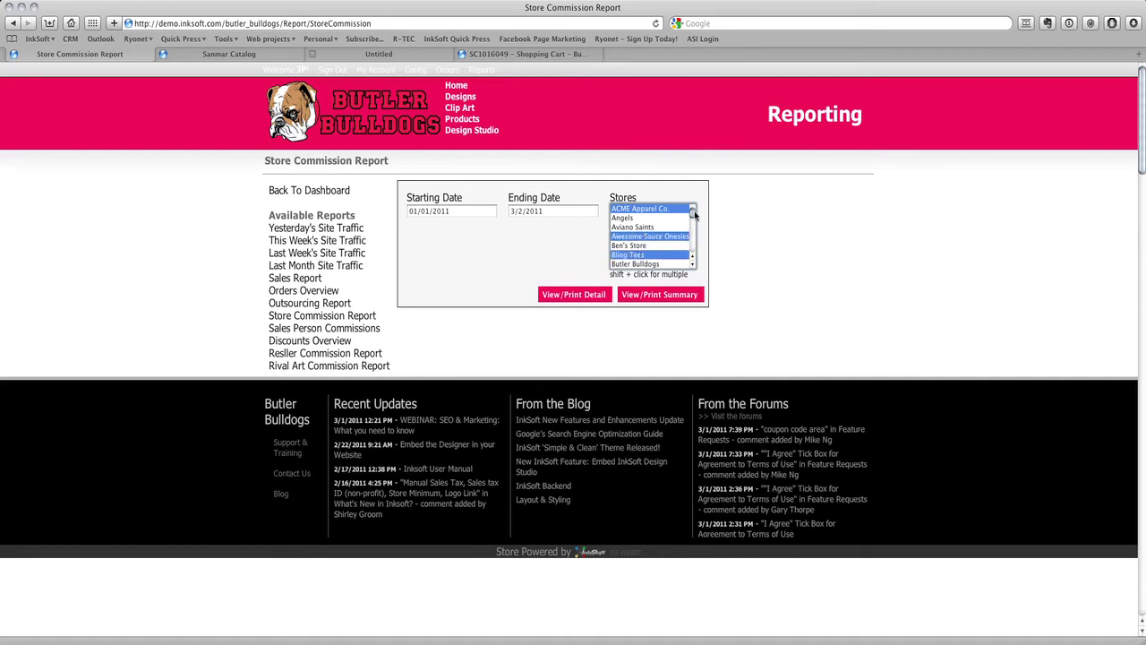
scroll(694, 215, down, 2)
click(643, 235)
super+click(643, 245)
shift+click(645, 263)
Add Hillcrest Cougars, Custom TEMPORARY tattoo, Lantana Swim Club and Paintball Jerseys to the store selection.
scroll(690, 230, down, 3)
super+click(655, 238)
super+click(643, 219)
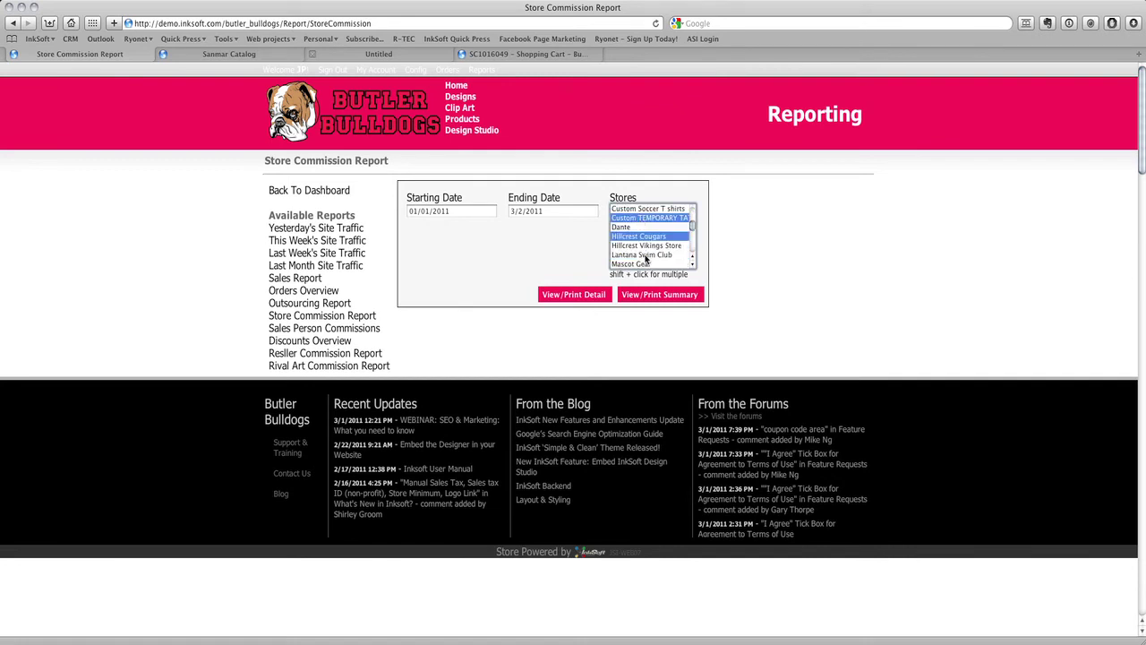
super+click(645, 255)
super+click(646, 266)
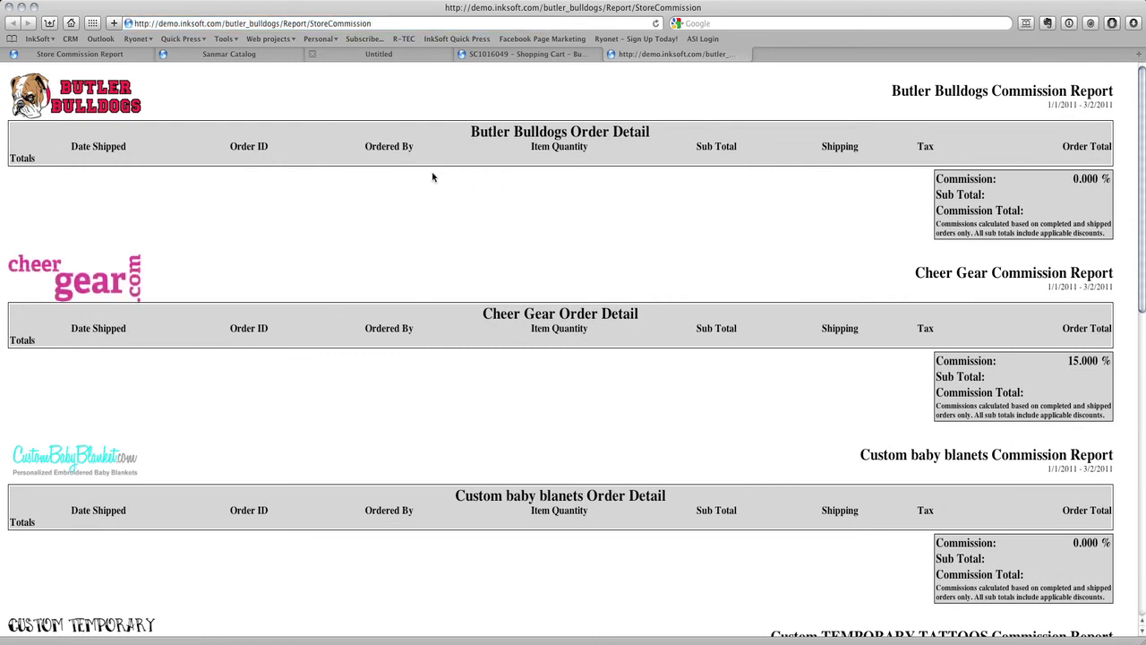
Open a PDF print preview of the commission report.
click(80, 2)
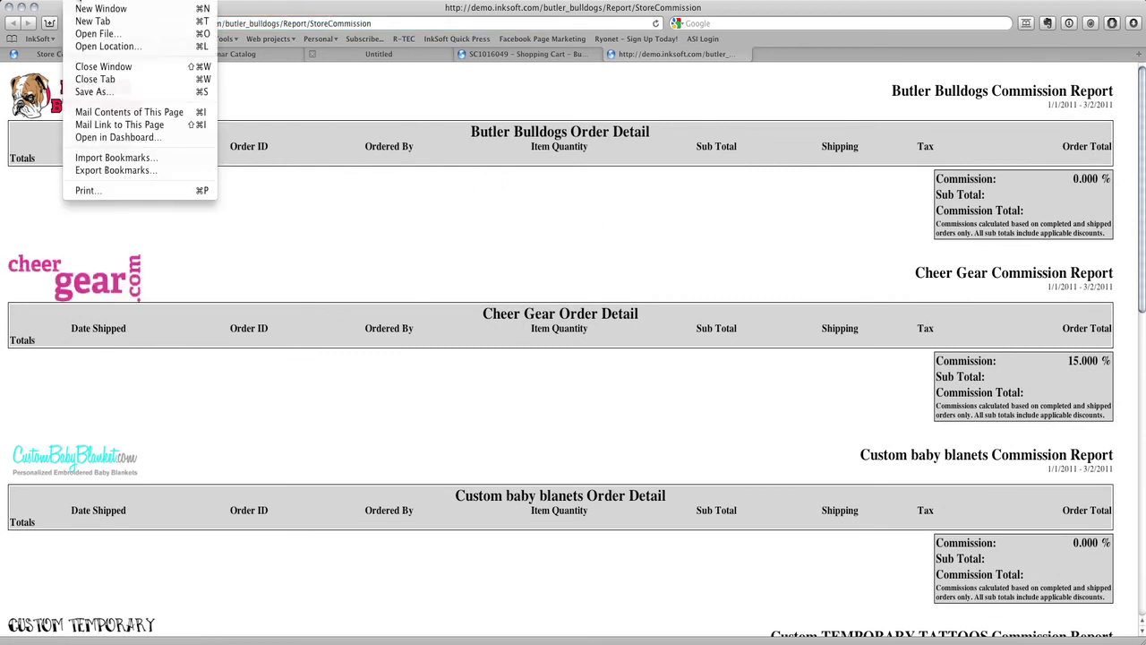
click(87, 190)
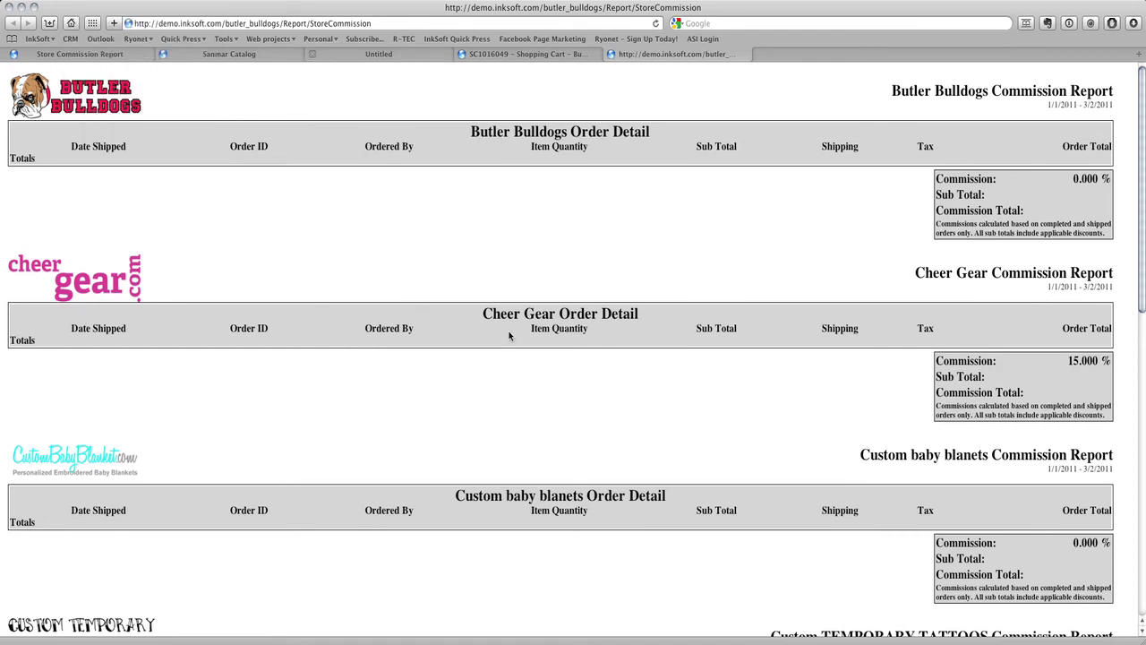
click(538, 139)
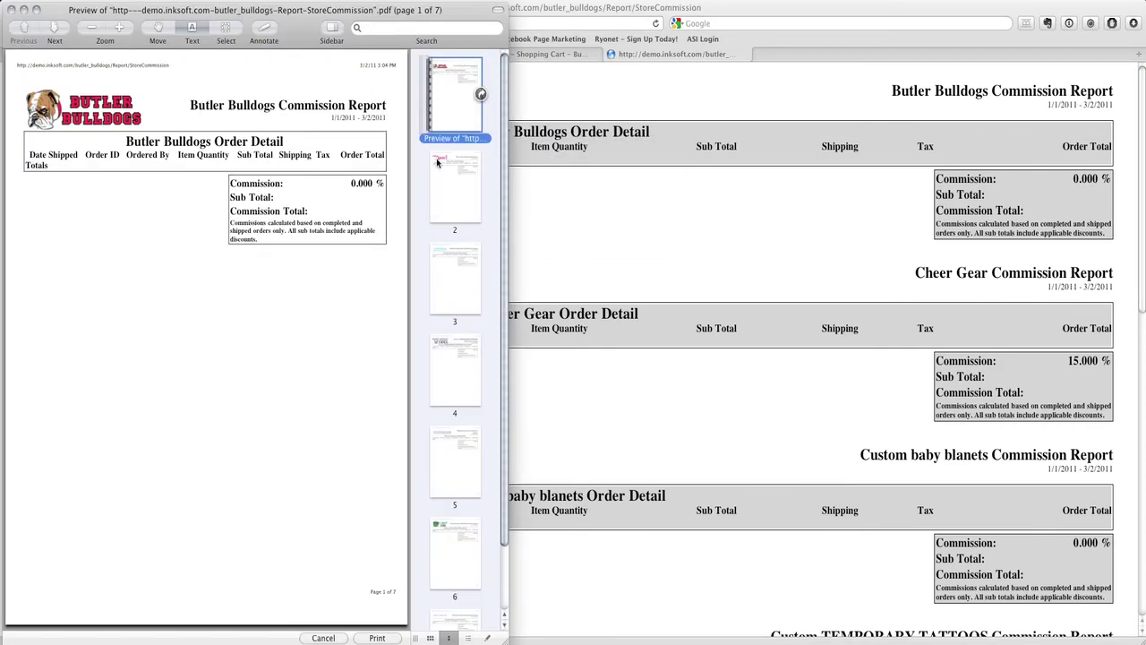
Inspect the Cheer Gear page, highlighting its 15.000% commission and the calculation note.
click(465, 210)
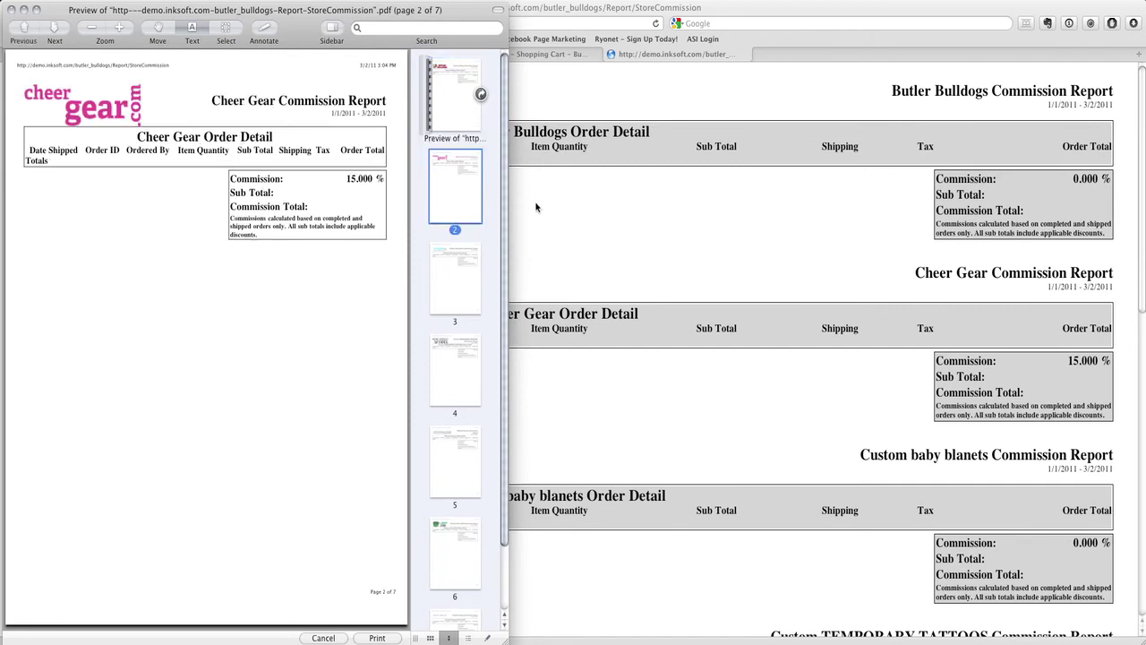
click(454, 113)
click(431, 179)
triple_click(337, 178)
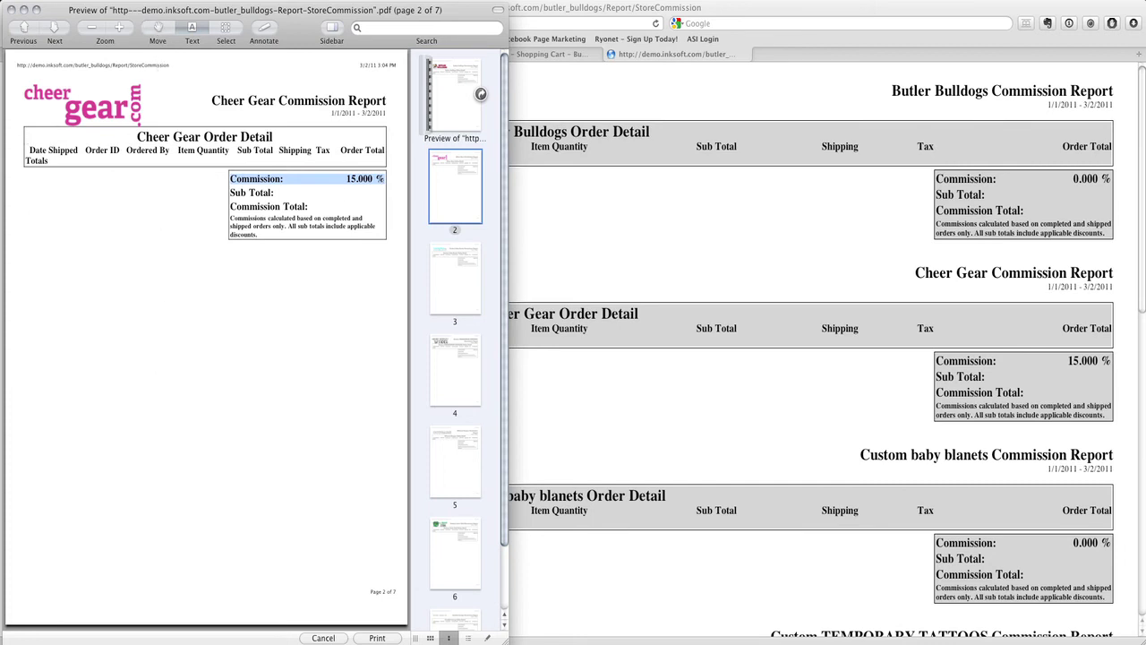
drag(230, 218, 359, 233)
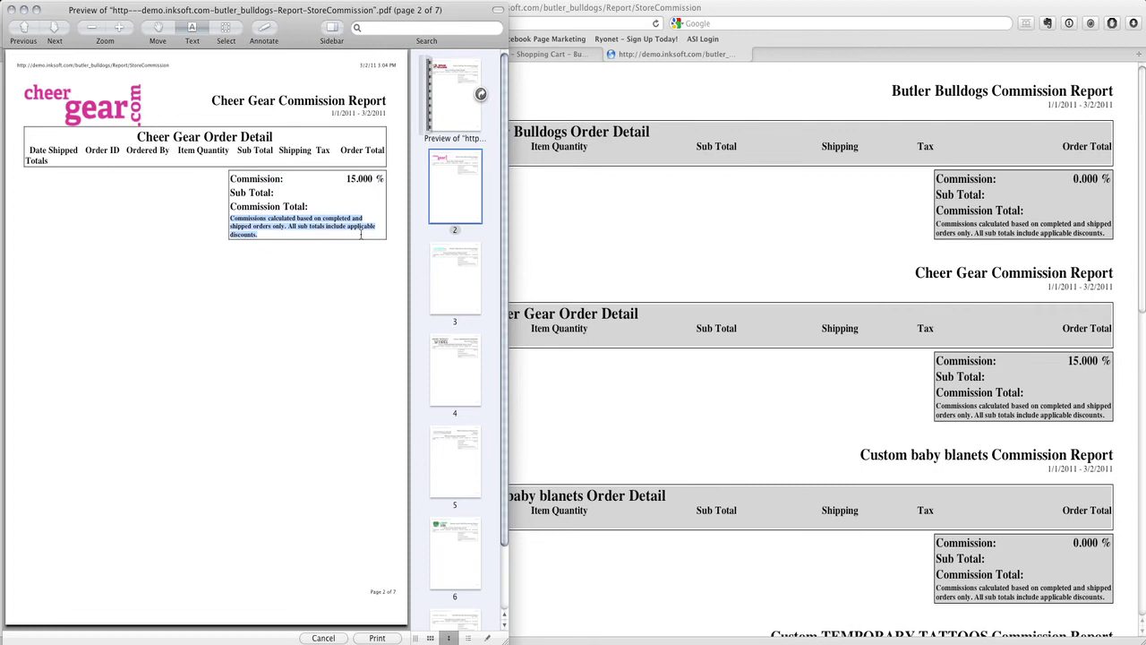
scroll(447, 528, down, 2)
Browse pages 7, 6, 2 and 1, then close the preview and return to the report form.
click(449, 544)
click(450, 503)
click(453, 136)
scroll(448, 138, up, 2)
click(445, 120)
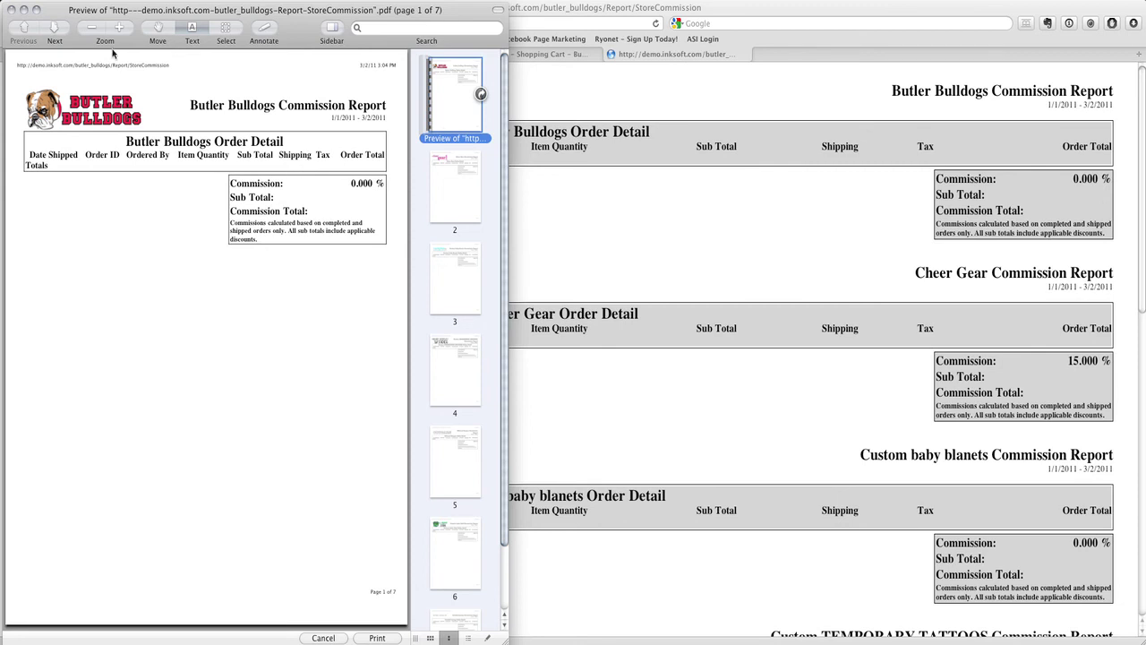
click(11, 10)
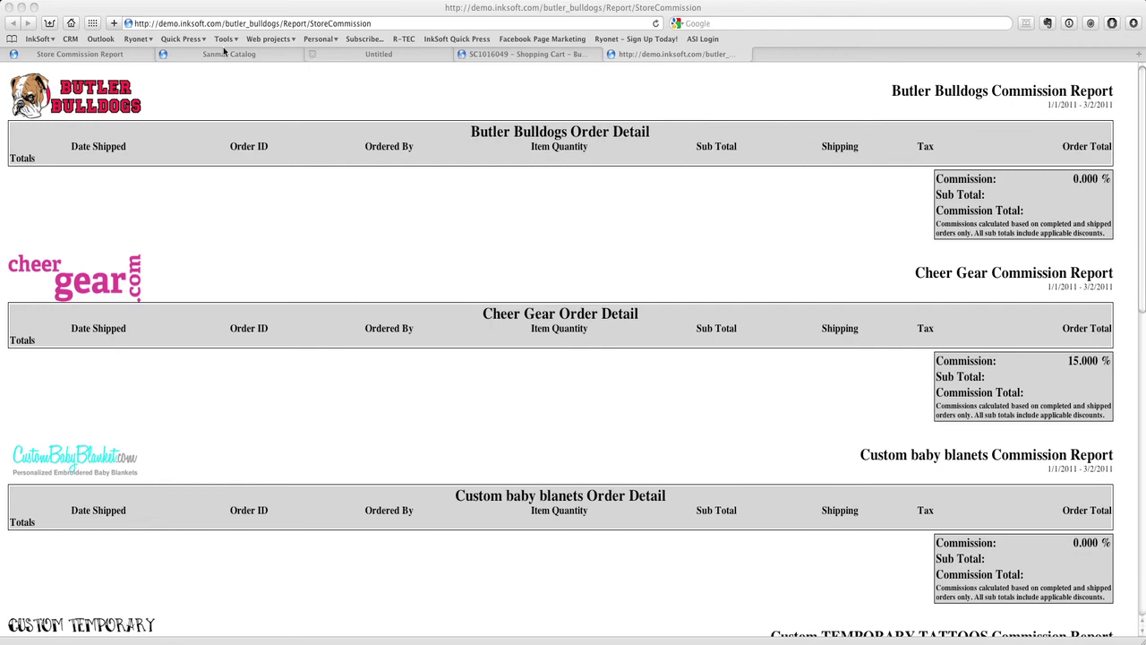
click(128, 54)
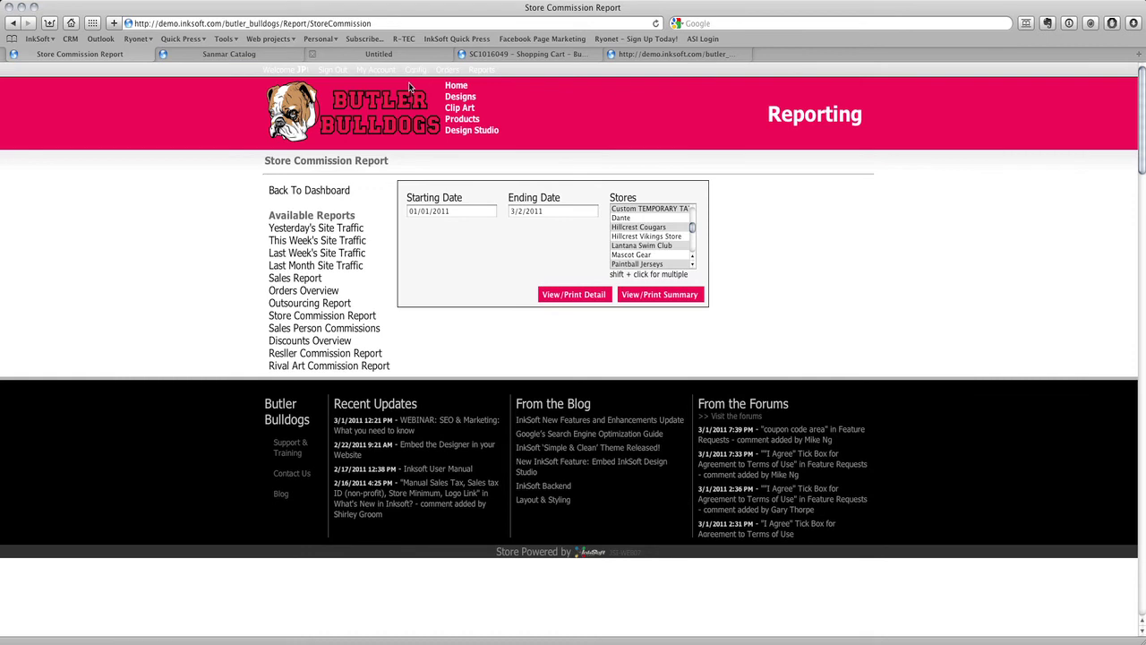
Open the home page's SEO meta tags and go over the empty Page Title, Description and Keywords fields.
click(456, 86)
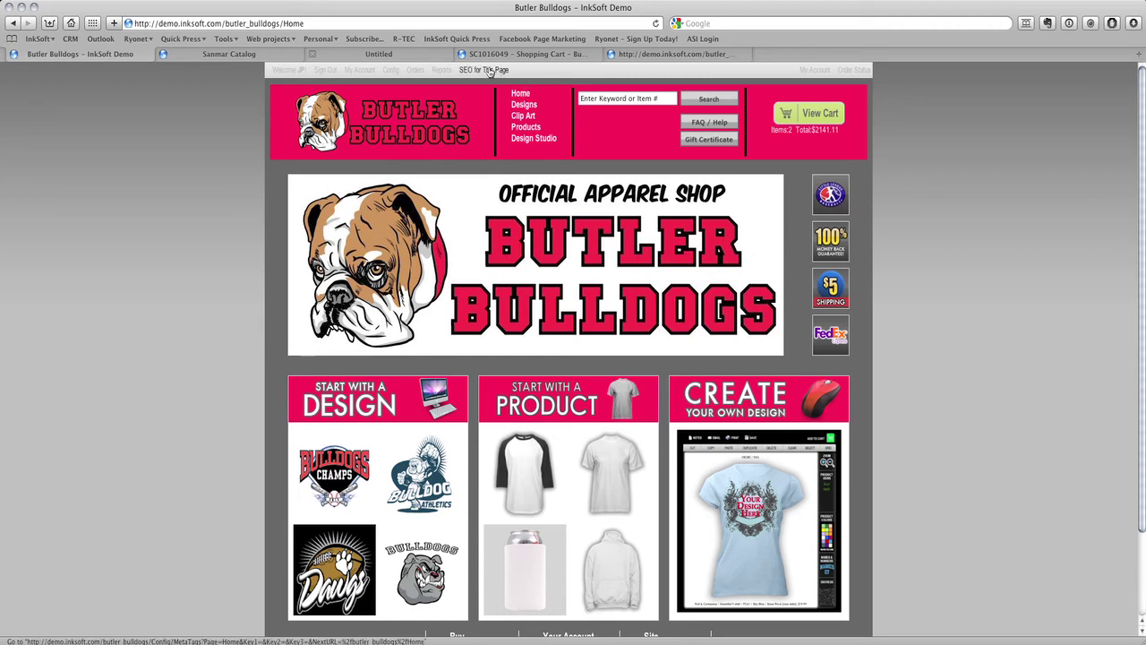
click(489, 70)
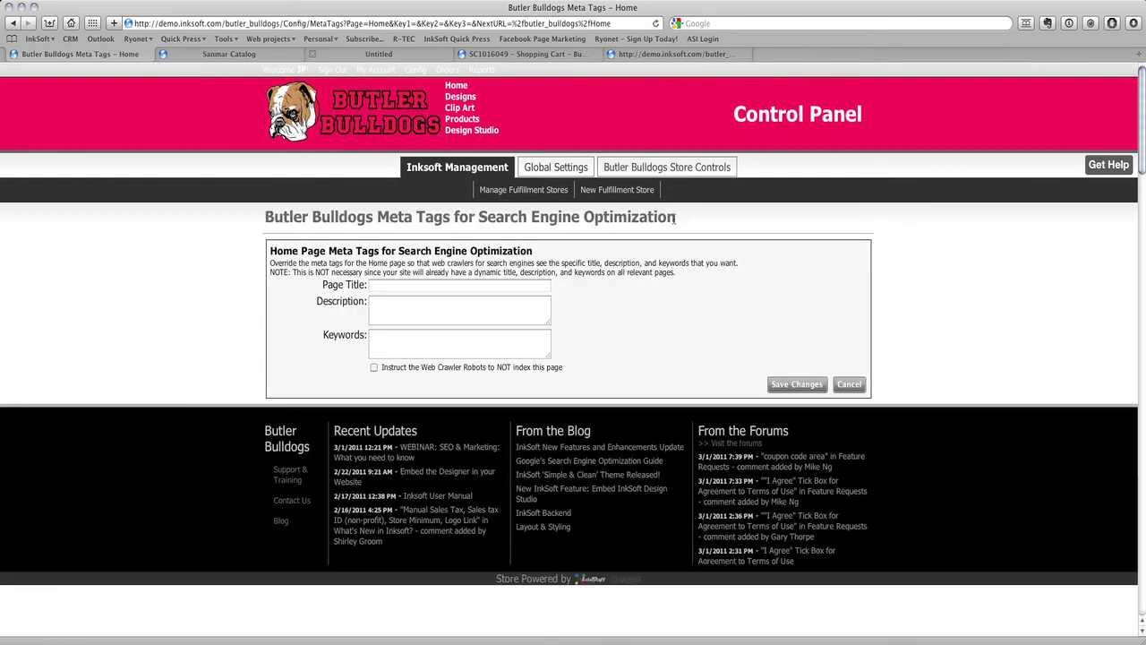
click(403, 289)
click(404, 305)
click(400, 339)
click(399, 310)
click(397, 288)
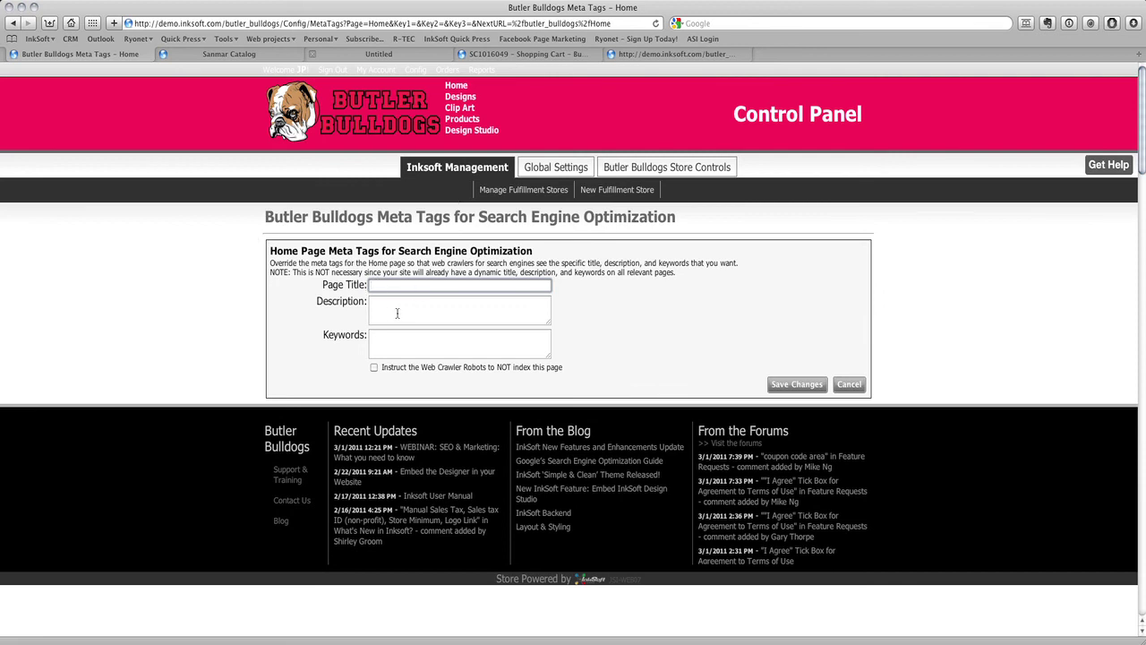
click(401, 340)
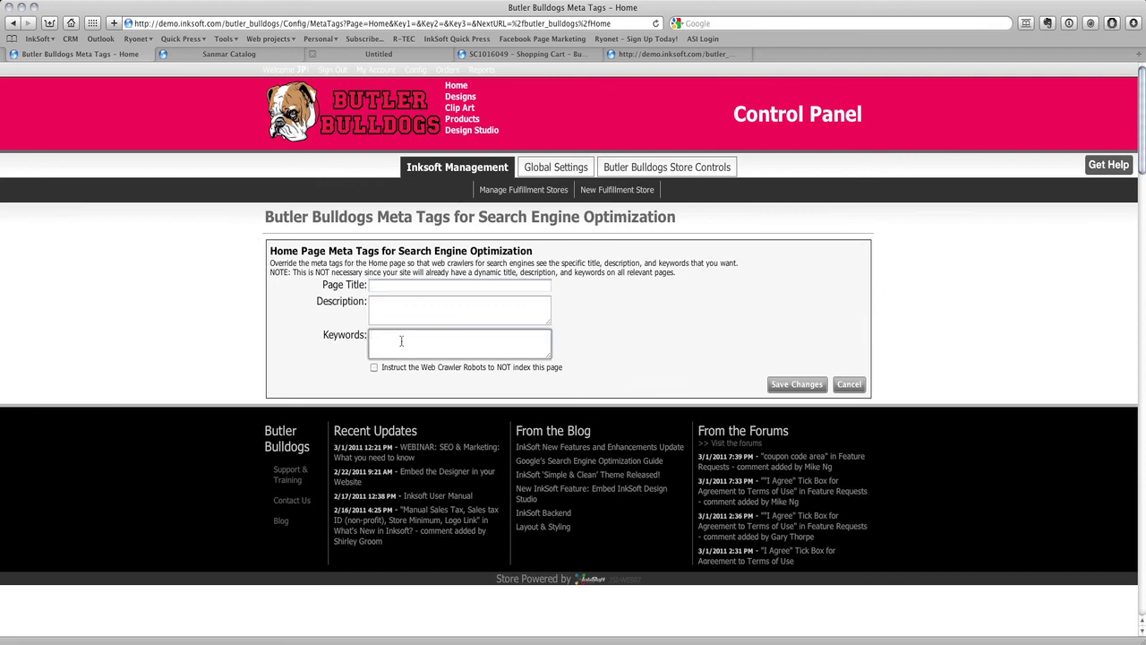
click(634, 172)
mouse_move(400, 191)
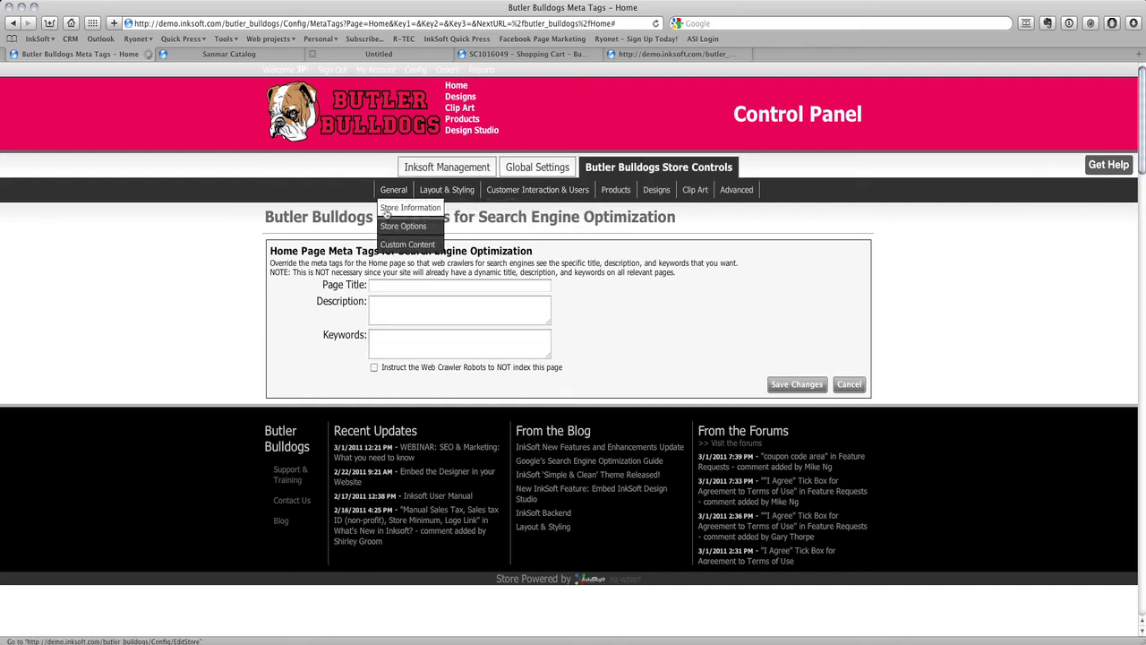
Open the Butler Bulldogs store information and scroll down to the Store Address & Contact section.
click(399, 209)
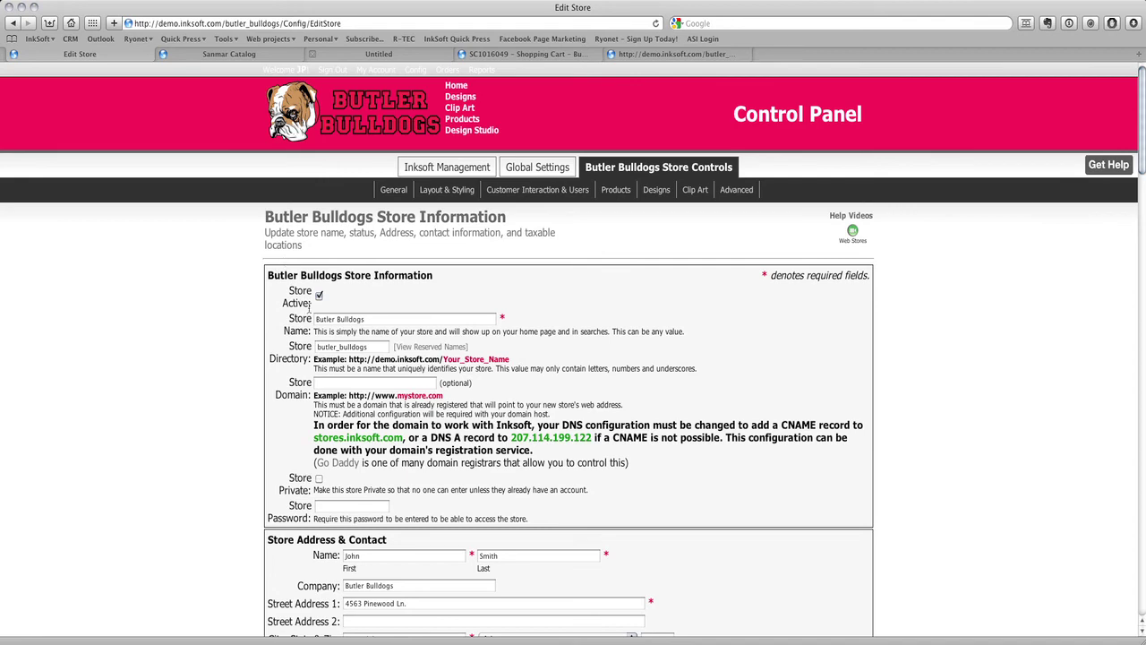
scroll(436, 339, down, 2)
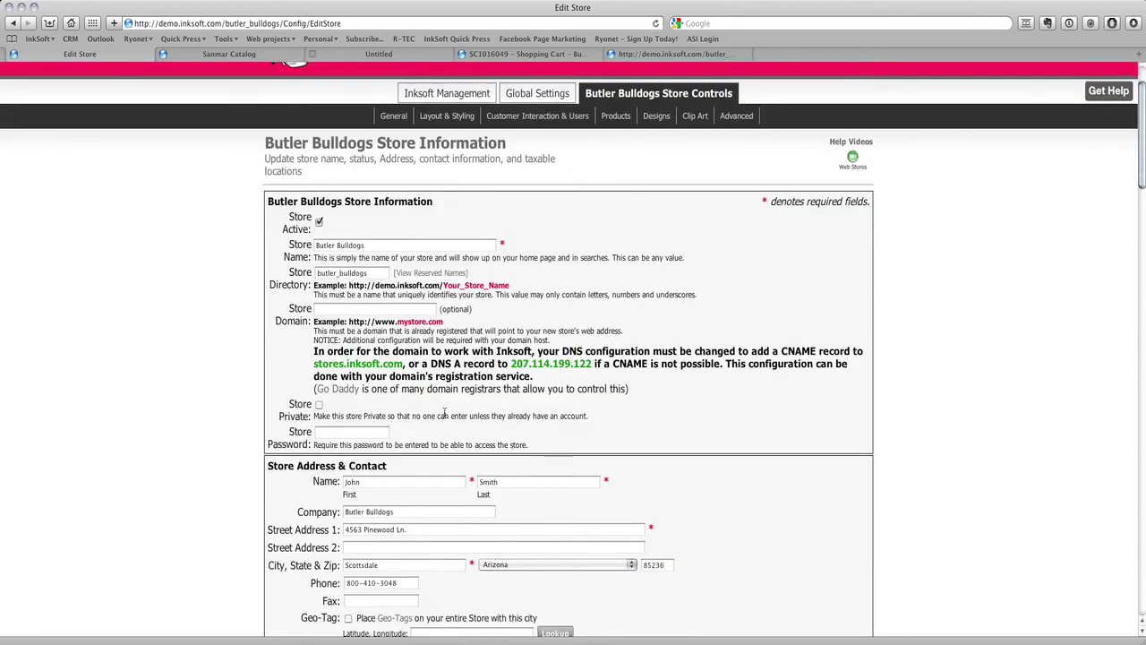
scroll(444, 411, down, 5)
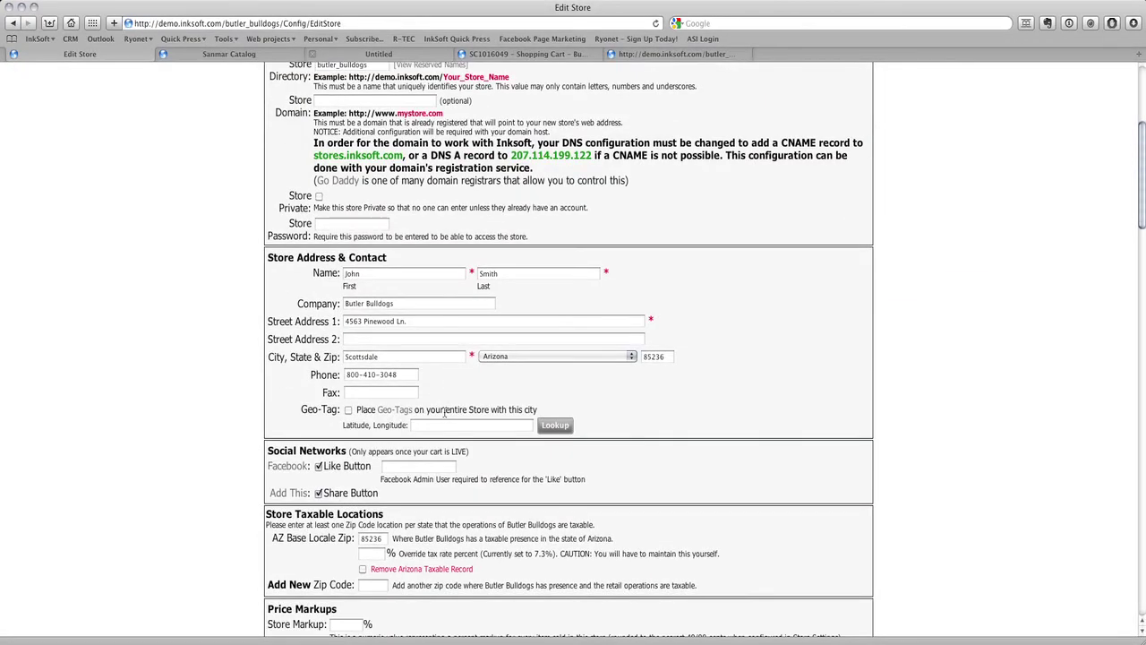
scroll(445, 412, down, 1)
scroll(444, 412, down, 3)
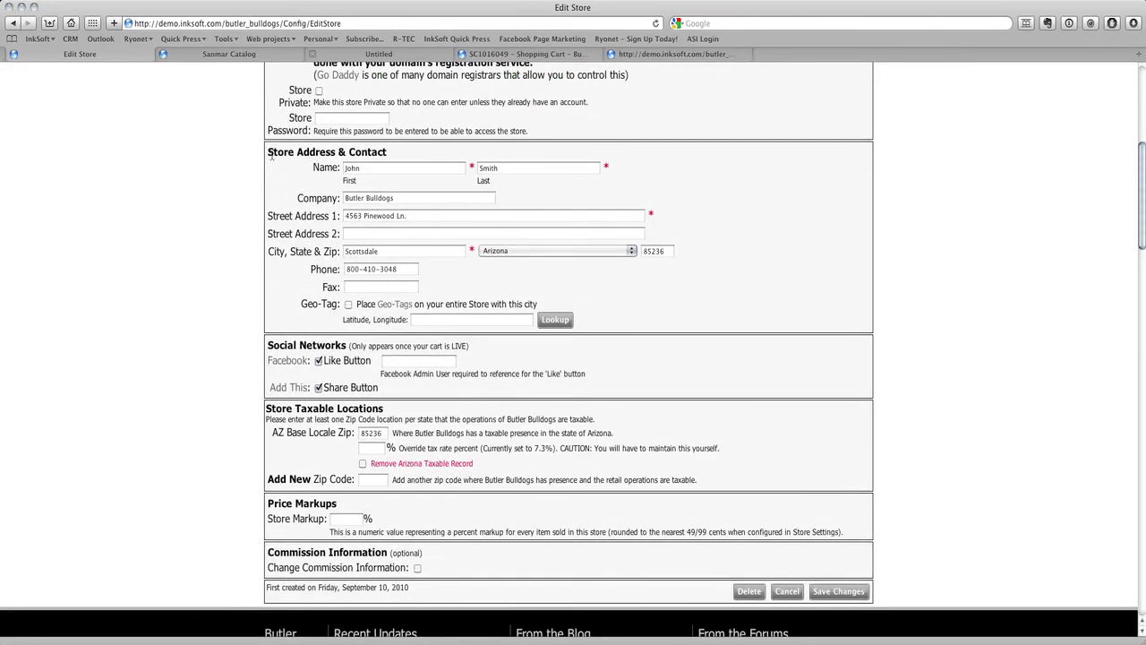
drag(267, 152, 408, 156)
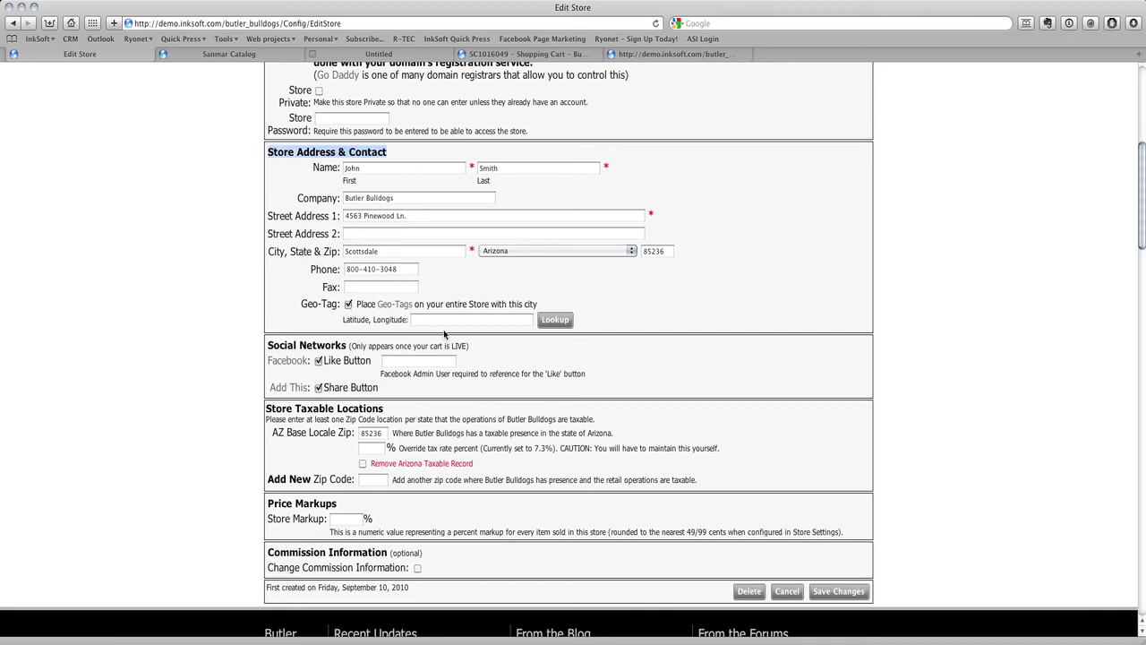
Open the getlatlon.com lookup, zoom the map to Arizona and select its coordinates.
click(555, 319)
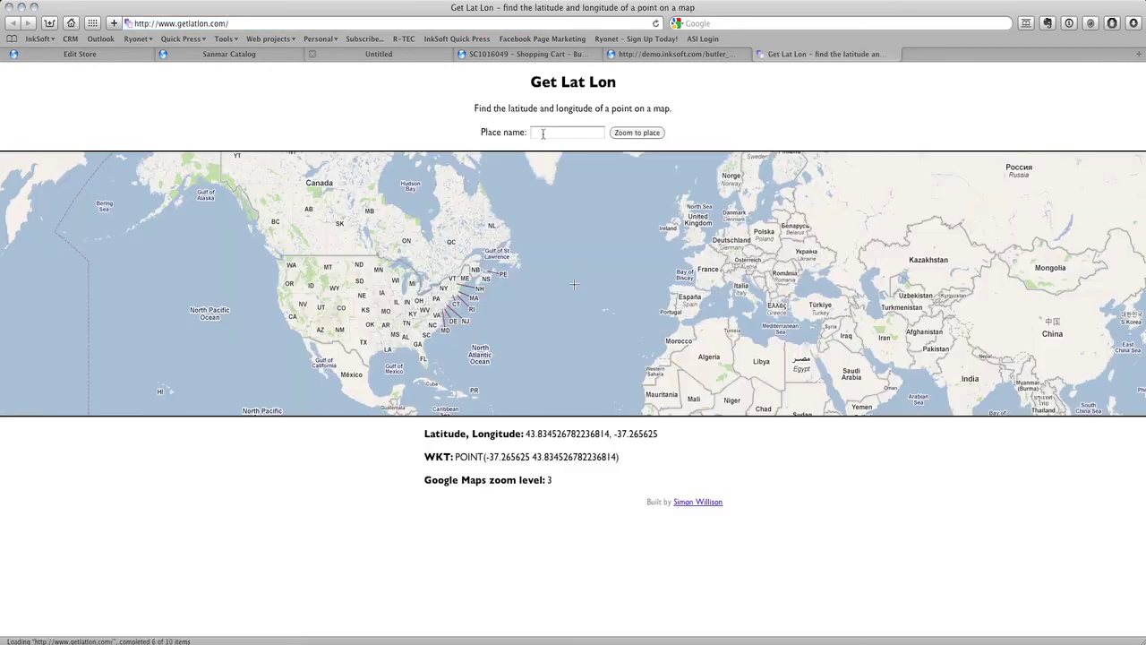
click(542, 132)
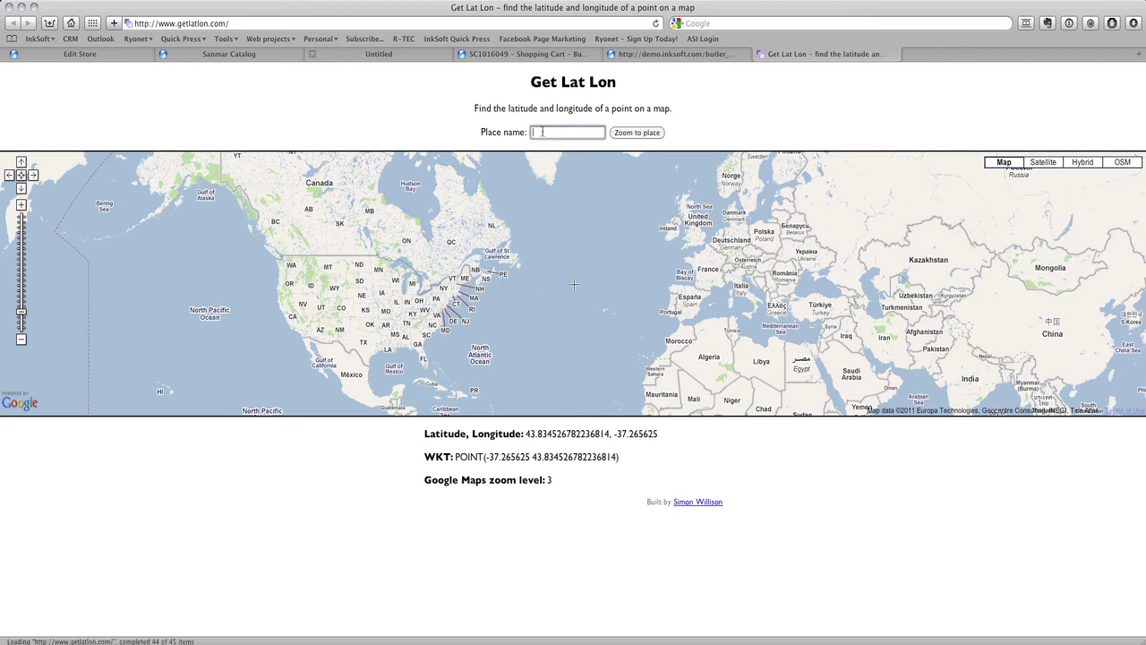
text(ona)
key(Return)
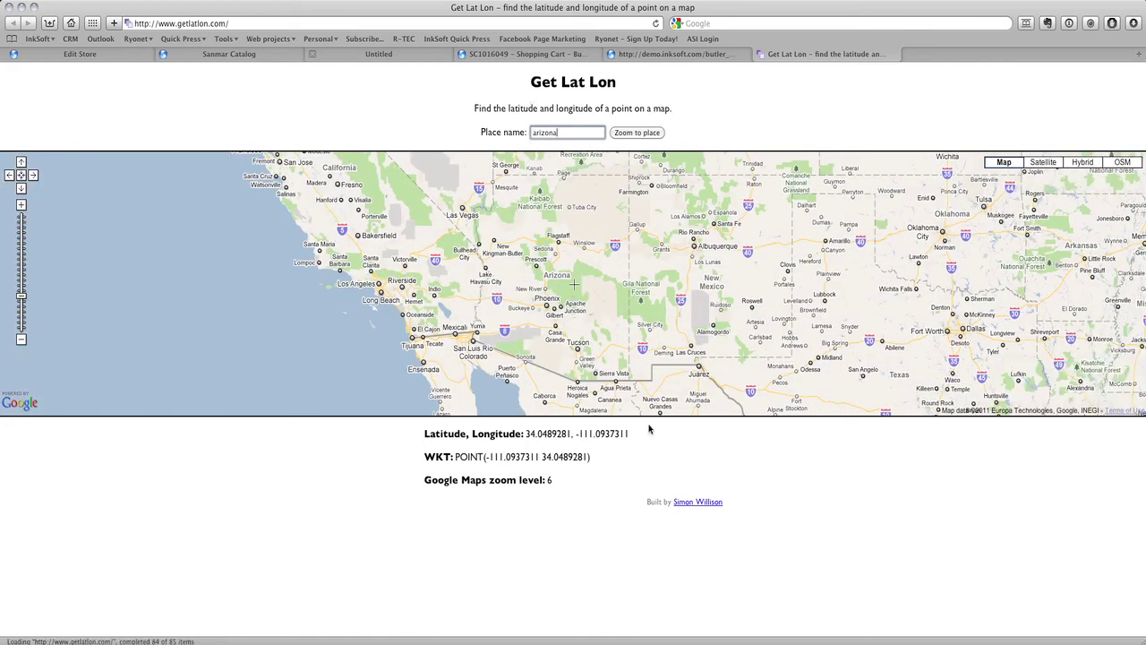
drag(632, 433, 527, 431)
Replace the place name with Scottsdale, zoom there and select 33.4941704, -111.9260519.
double_click(566, 132)
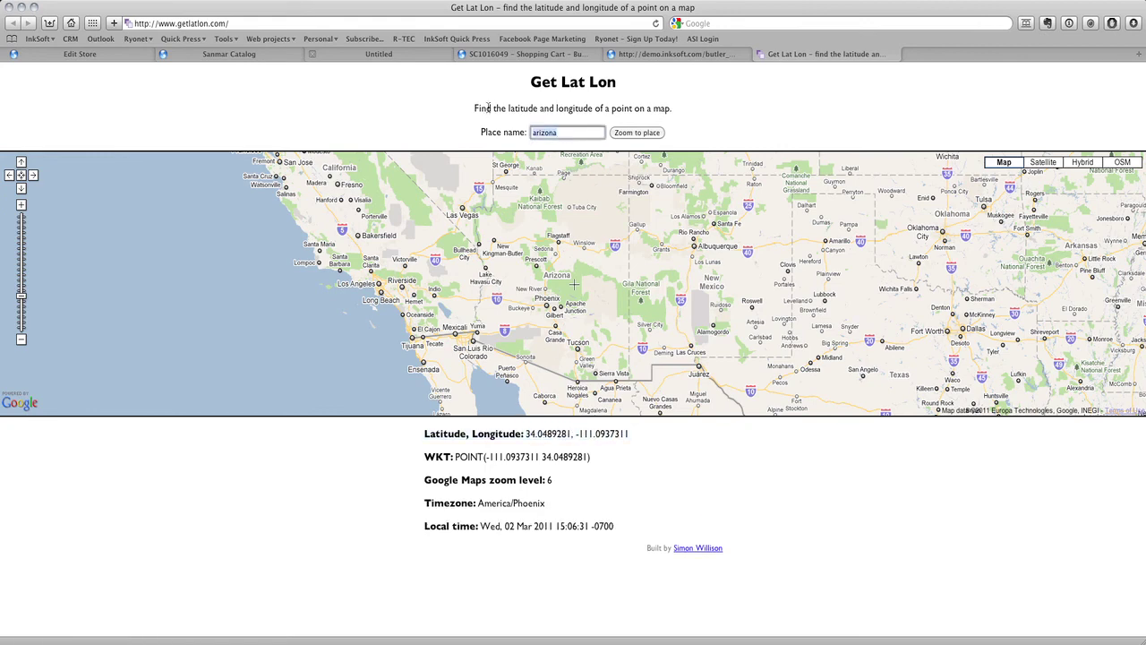
text(scottsdale)
click(631, 135)
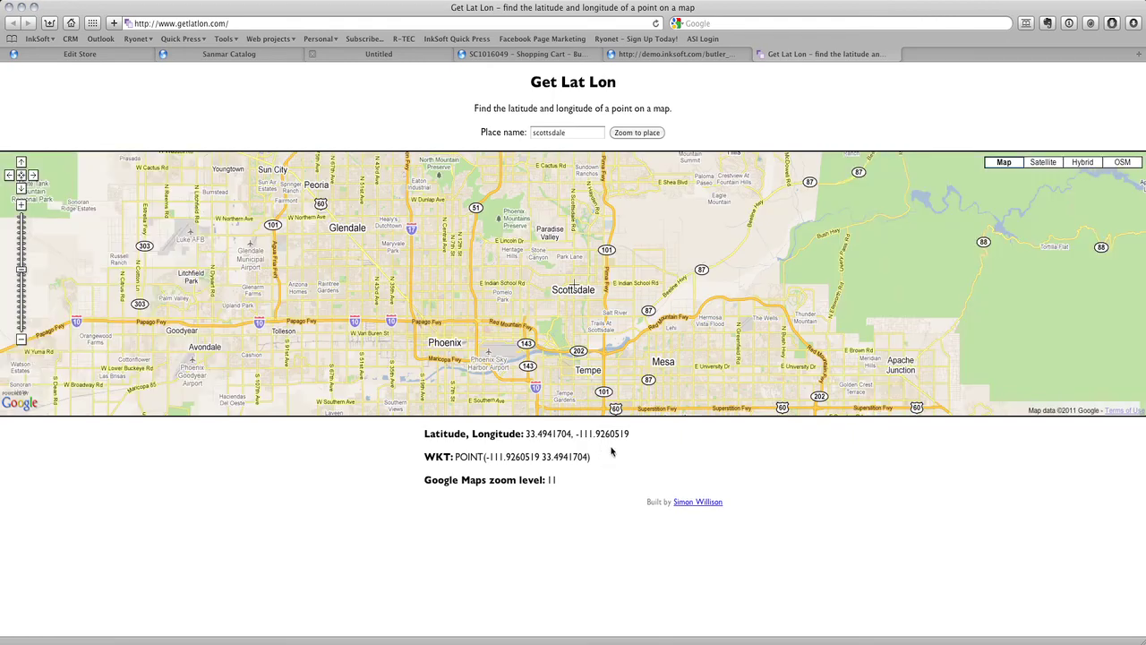
drag(632, 437, 526, 438)
key(super+c)
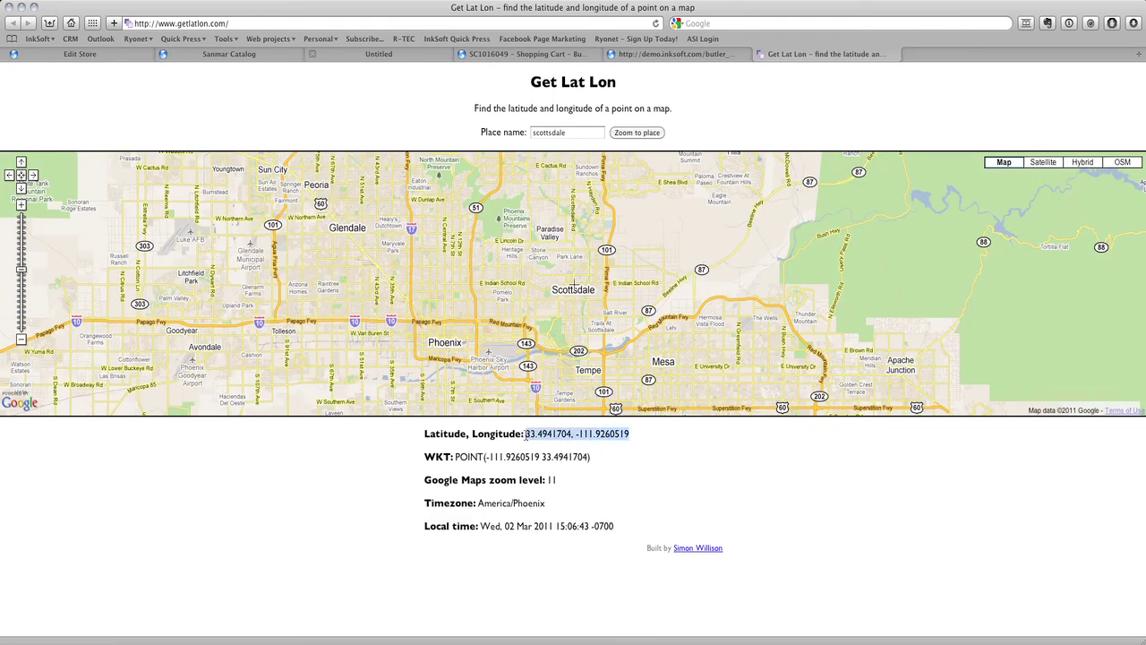
Paste 33.4941704, -111.9260519 into the store's Latitude, Longitude field, verify with Lookup, and save.
click(126, 56)
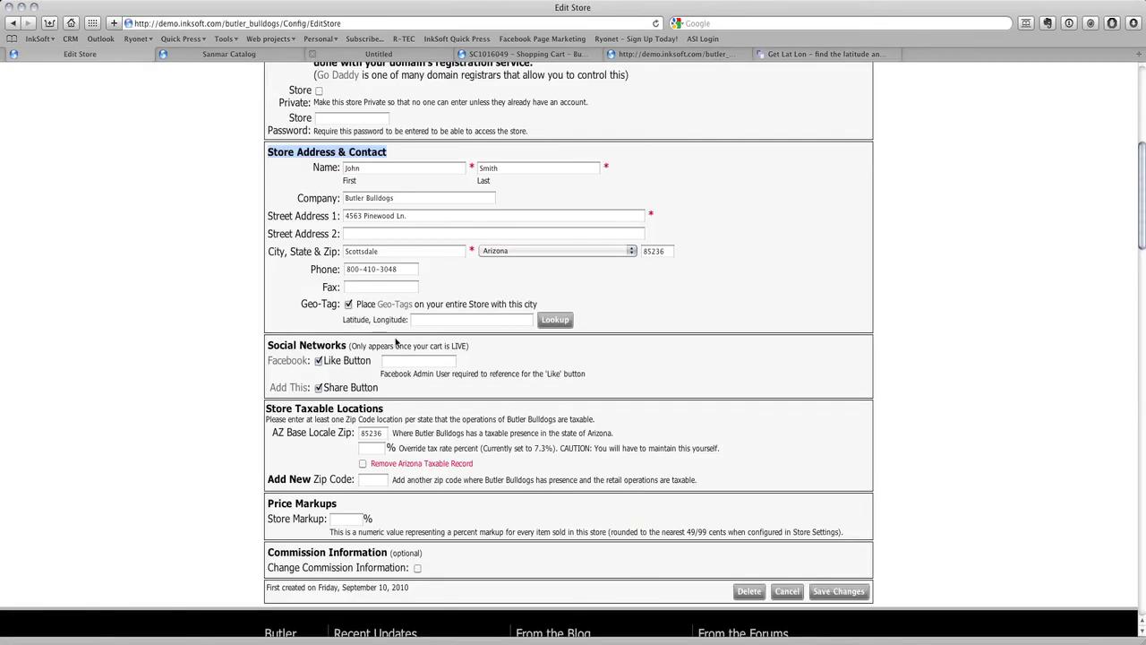
click(422, 320)
key(super+v)
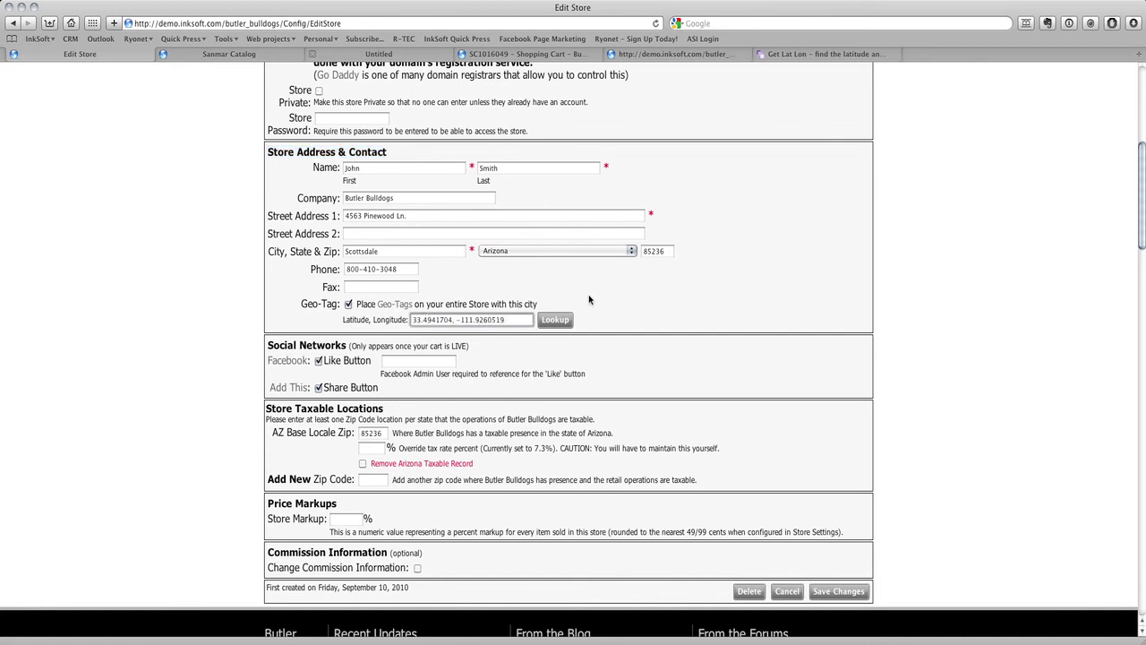
click(562, 324)
click(838, 591)
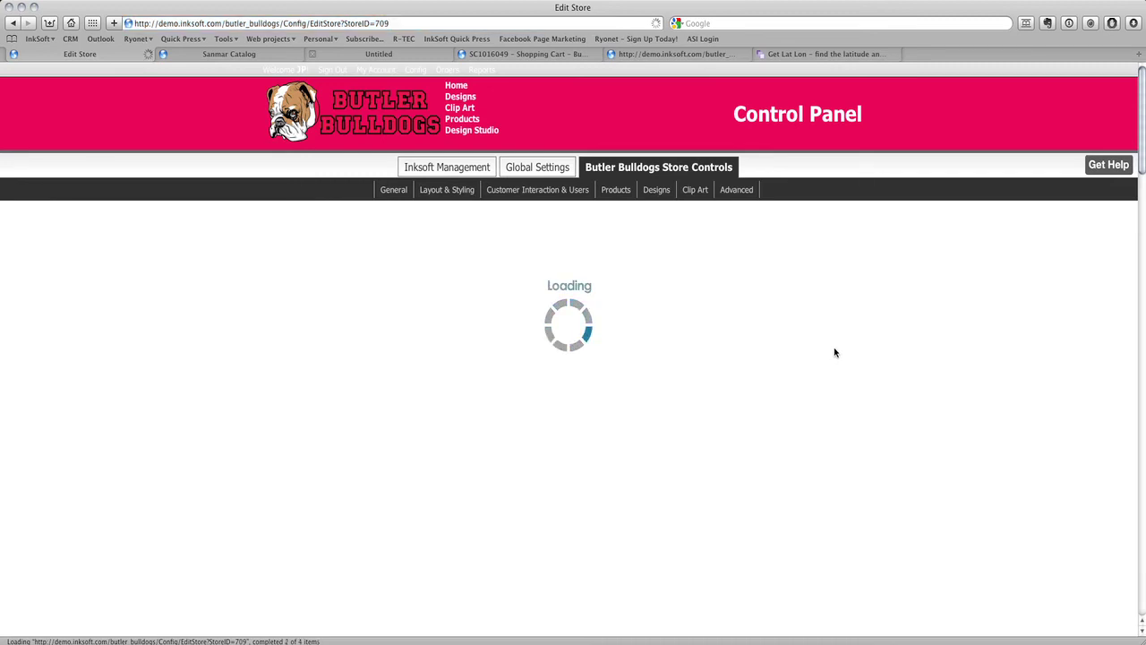
mouse_move(737, 193)
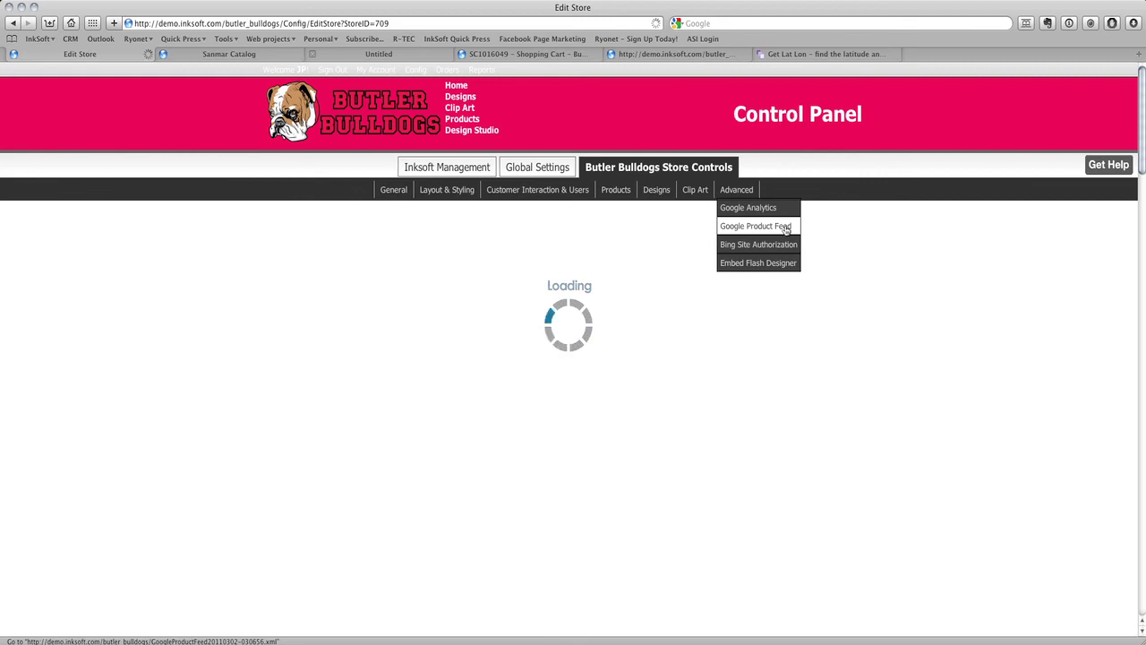
Search Google for 'shirts and things' and filter to Shopping results located in Scottsdale, AZ.
click(821, 54)
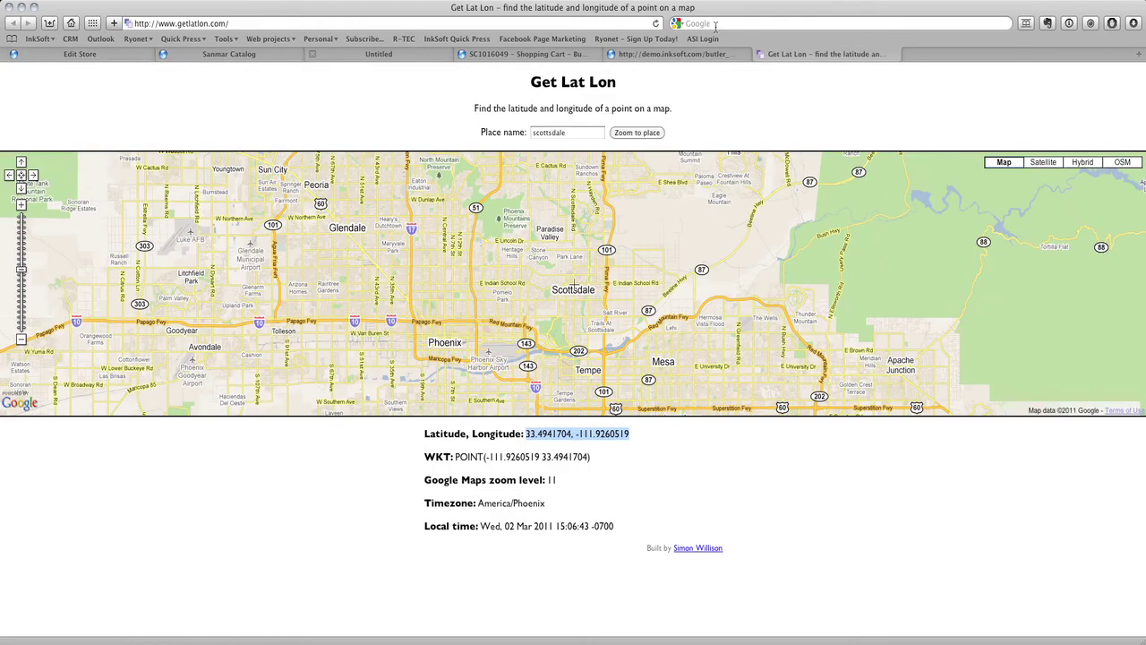
click(714, 25)
text(shirts and things)
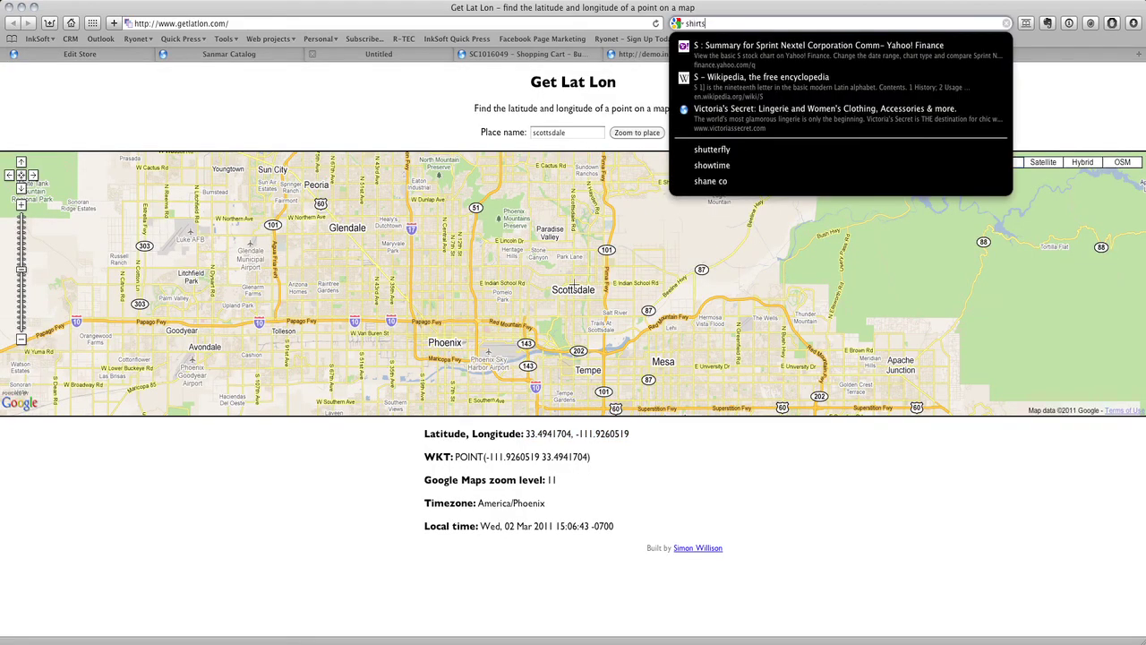
key(Return)
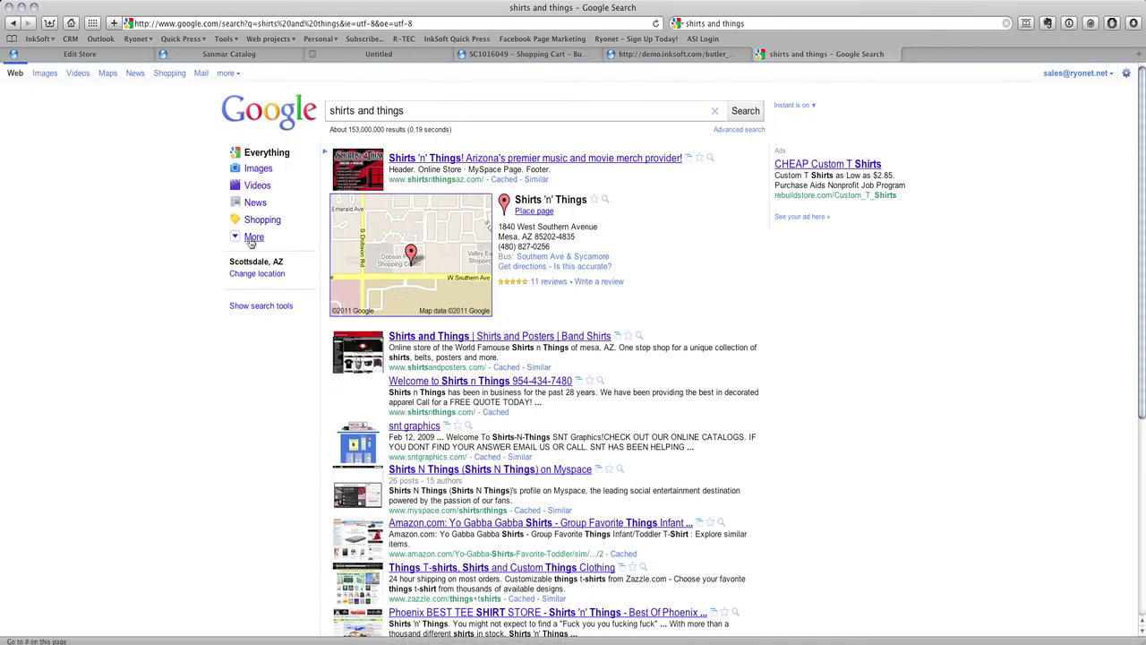
click(263, 220)
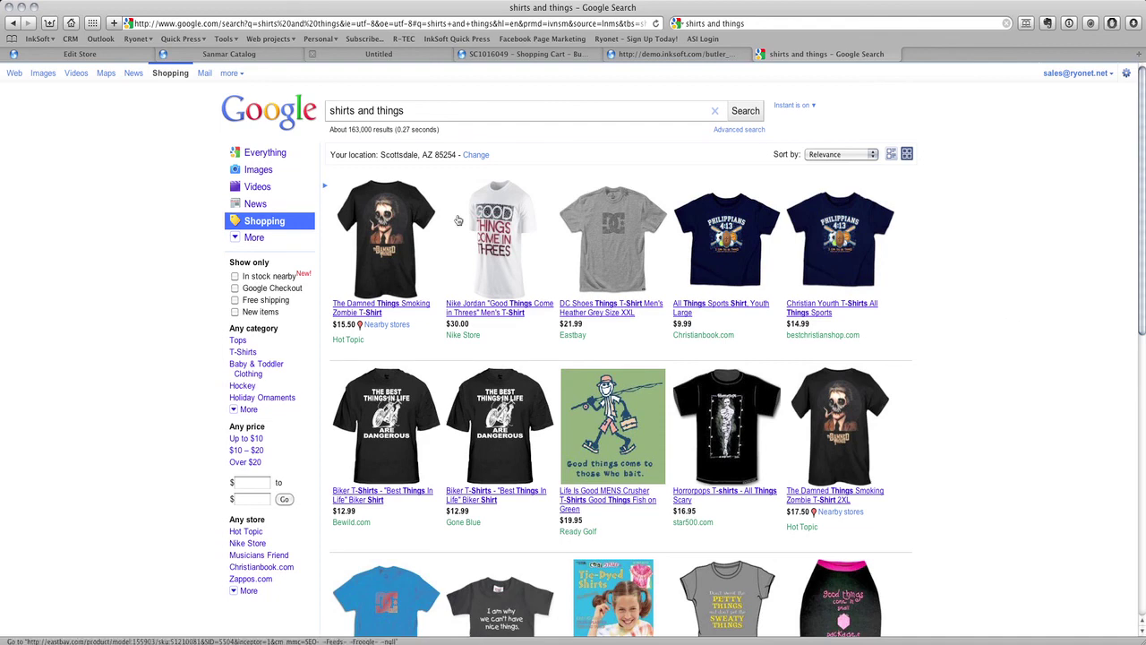
drag(332, 155, 449, 152)
scroll(575, 220, down, 5)
scroll(575, 219, down, 4)
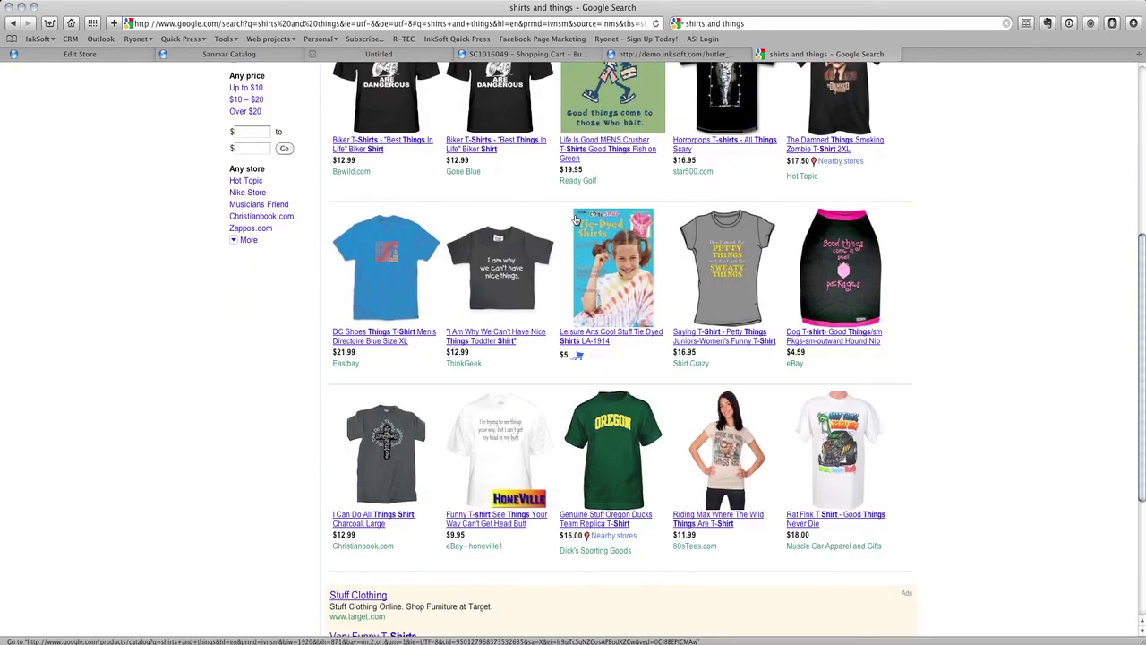
scroll(576, 220, up, 9)
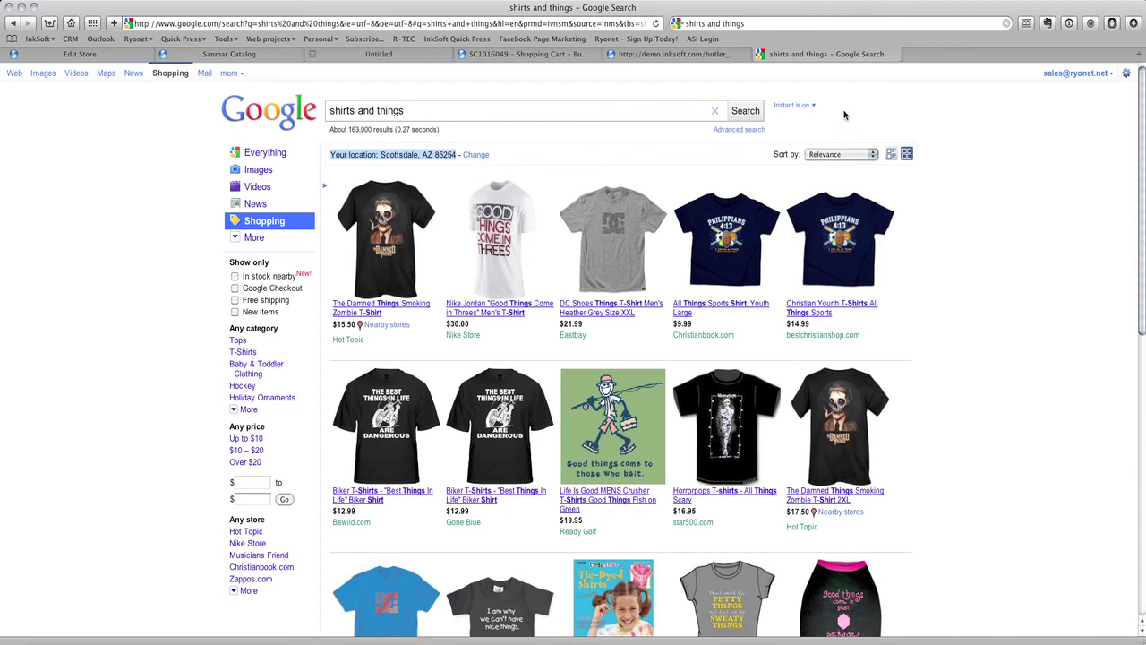
Return to the Edit Store tab, open the Config dashboard and select Global Settings.
click(117, 54)
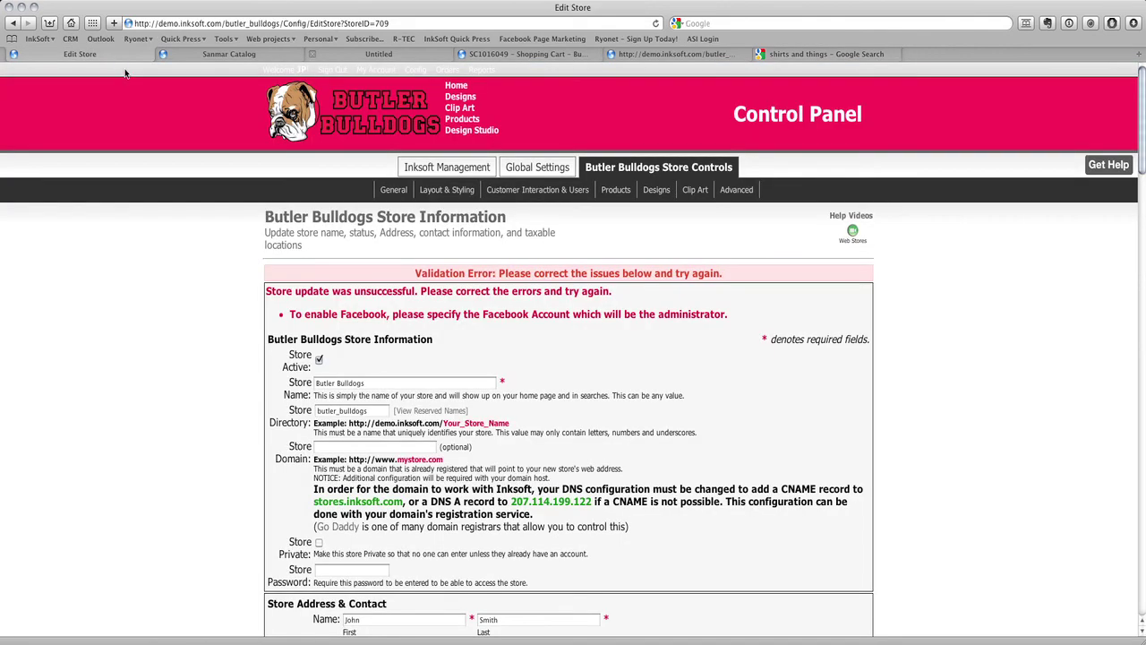
click(413, 70)
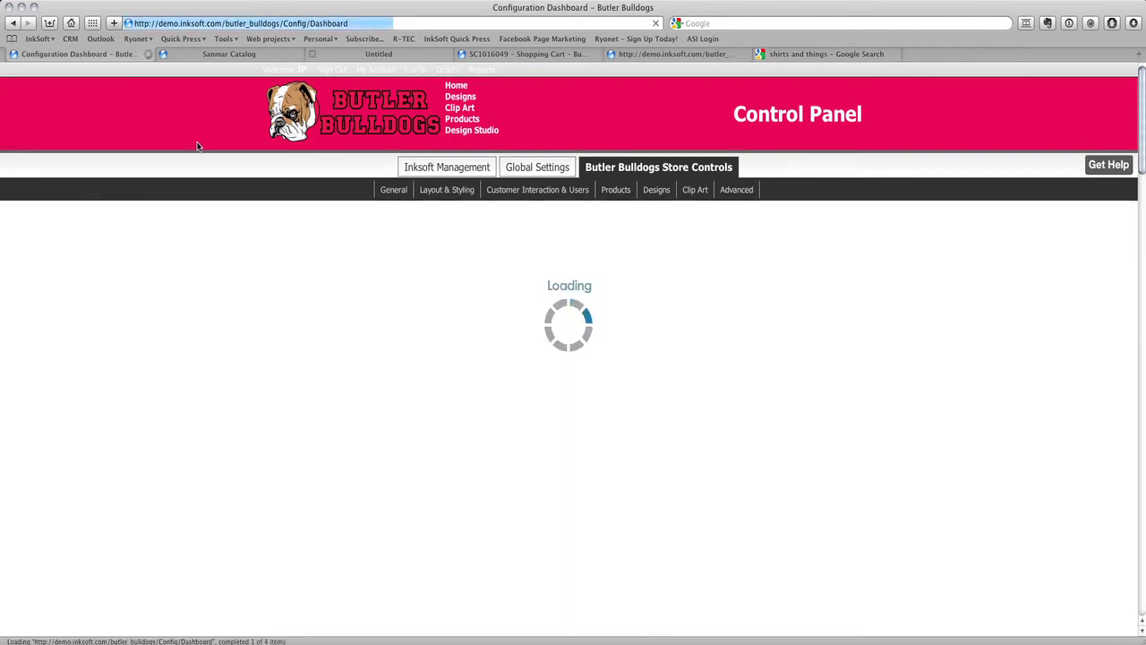
click(530, 167)
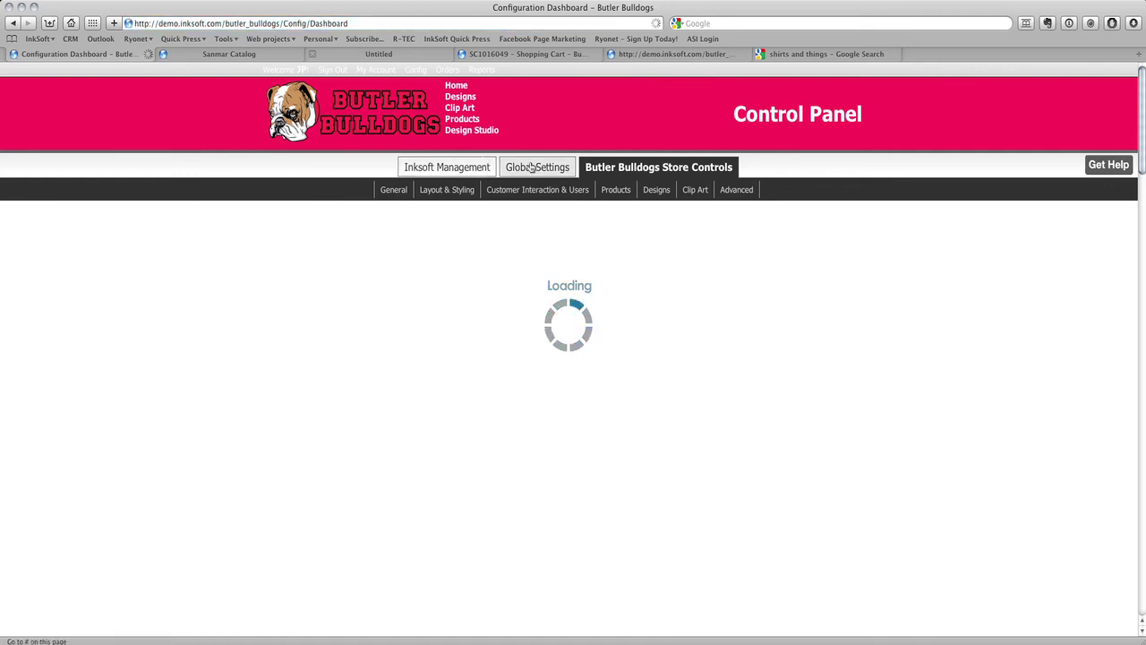
click(530, 168)
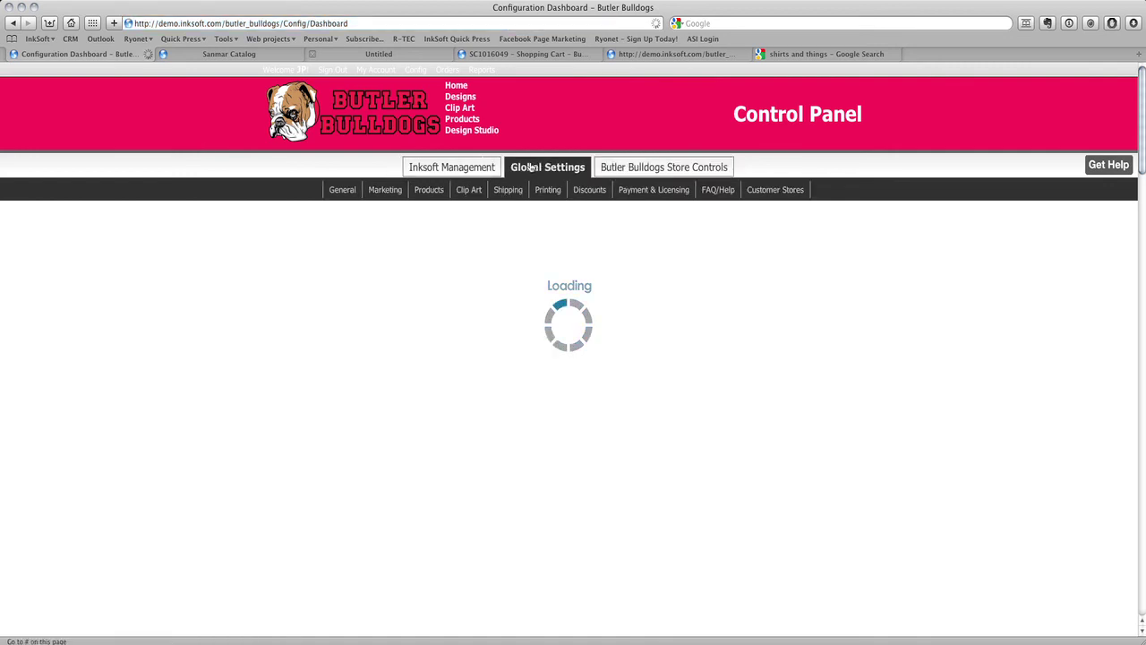